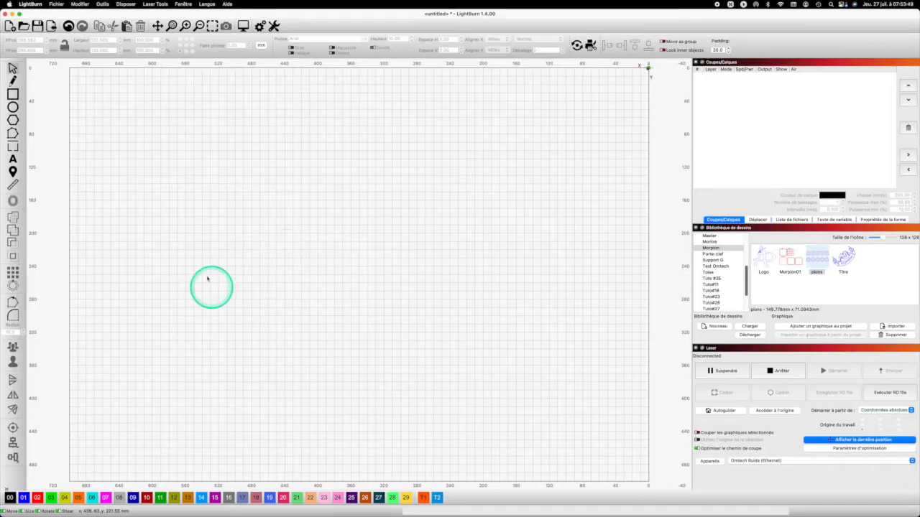
Draw a rectangle on the canvas and set its width and height to 120 mm
{"action": "left_click", "coordinate": [13, 94]}
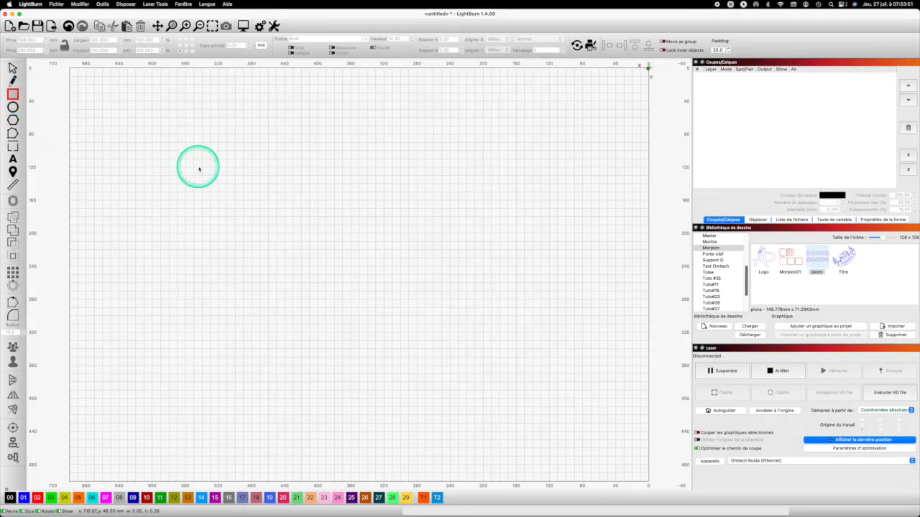
{"action": "left_click_drag", "start_coordinate": [172, 163], "coordinate": [283, 266]}
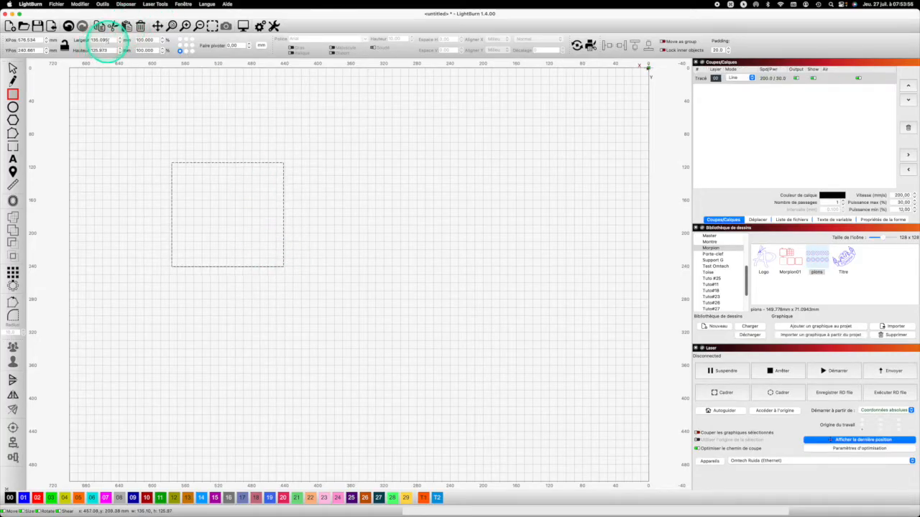
{"action": "left_click_drag", "start_coordinate": [108, 41], "coordinate": [87, 41]}
{"action": "type", "text": "1"}
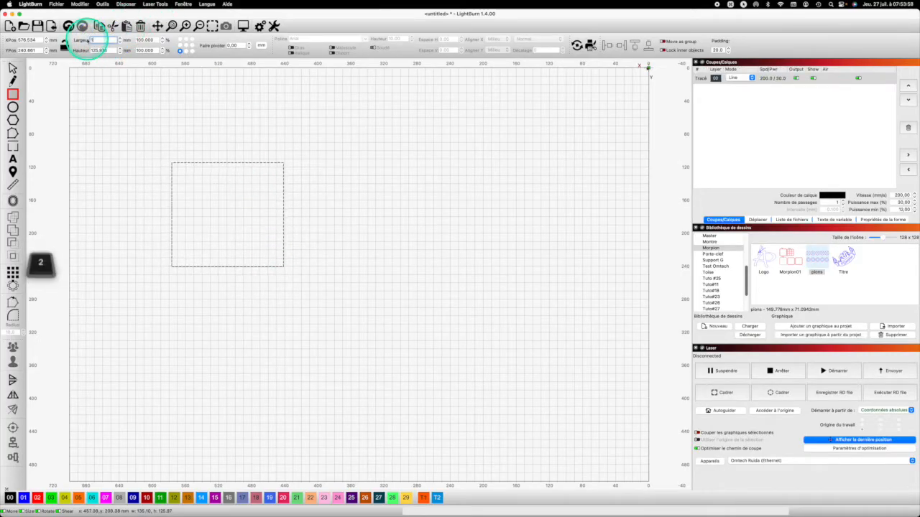
{"action": "type", "text": "20"}
{"action": "key", "text": "Return"}
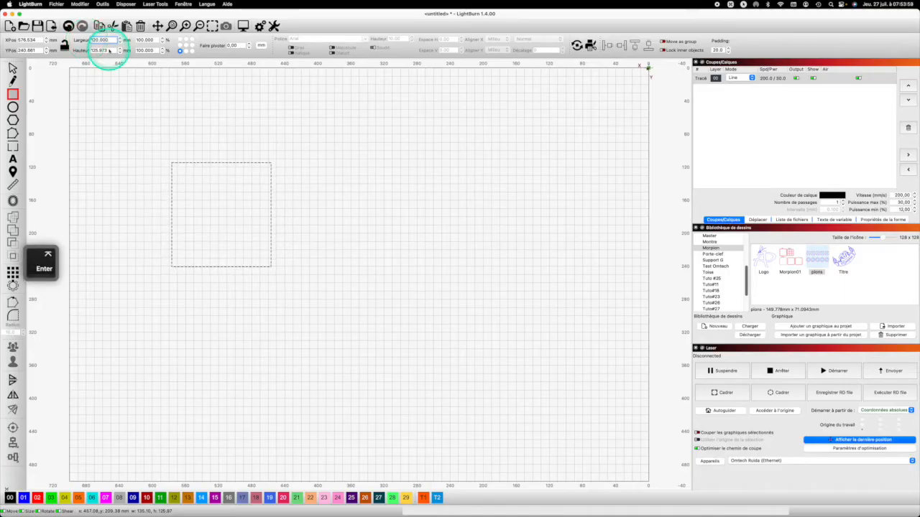
{"action": "left_click_drag", "start_coordinate": [109, 50], "coordinate": [86, 50]}
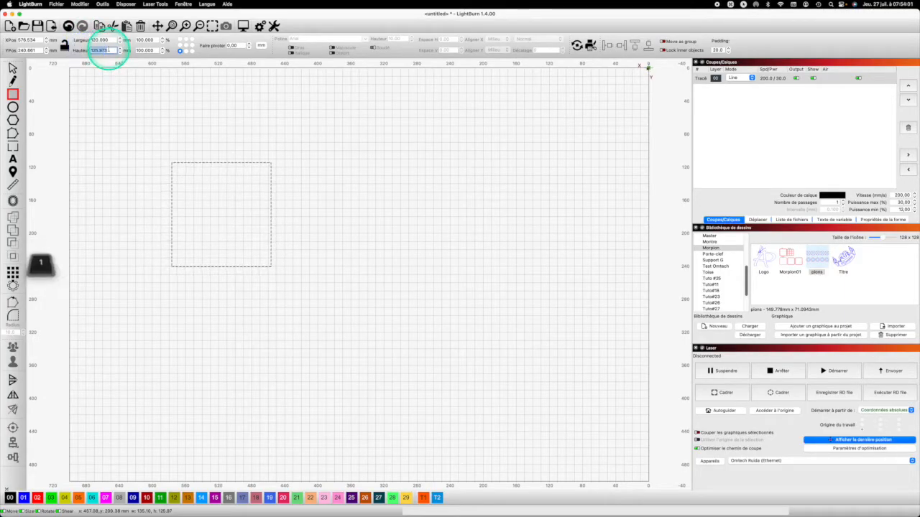
{"action": "type", "text": "120"}
{"action": "key", "text": "Return"}
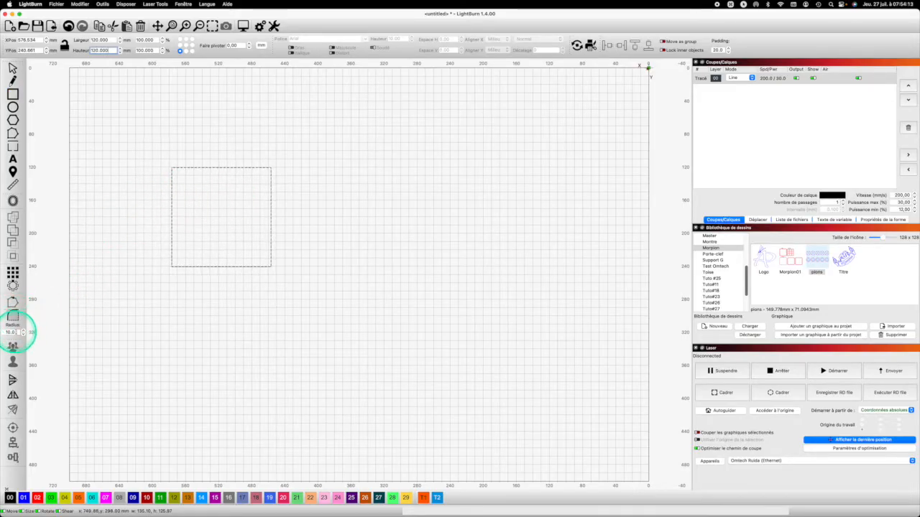
Round the four corners of the square with a 15 mm radius
{"action": "left_click_drag", "start_coordinate": [17, 332], "coordinate": [8, 332]}
{"action": "type", "text": "15"}
{"action": "key", "text": "Return"}
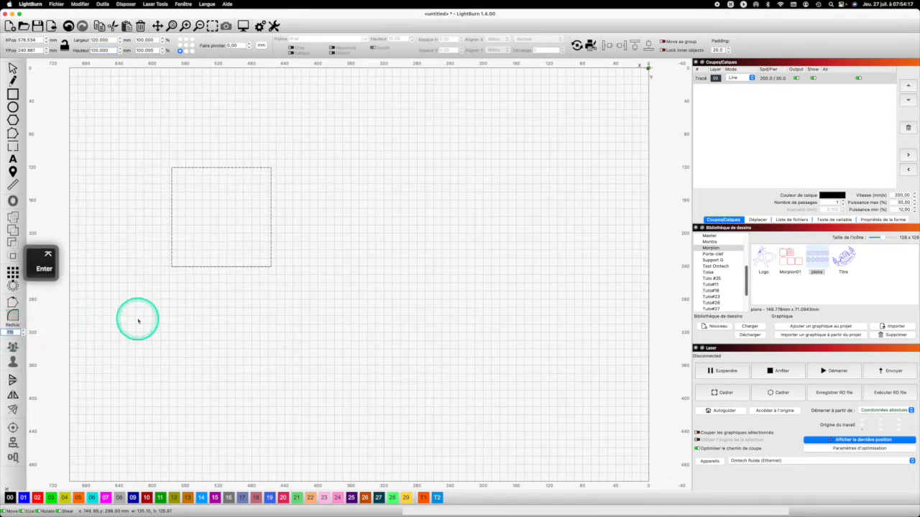
{"action": "left_click", "coordinate": [10, 332]}
{"action": "key", "text": "Return"}
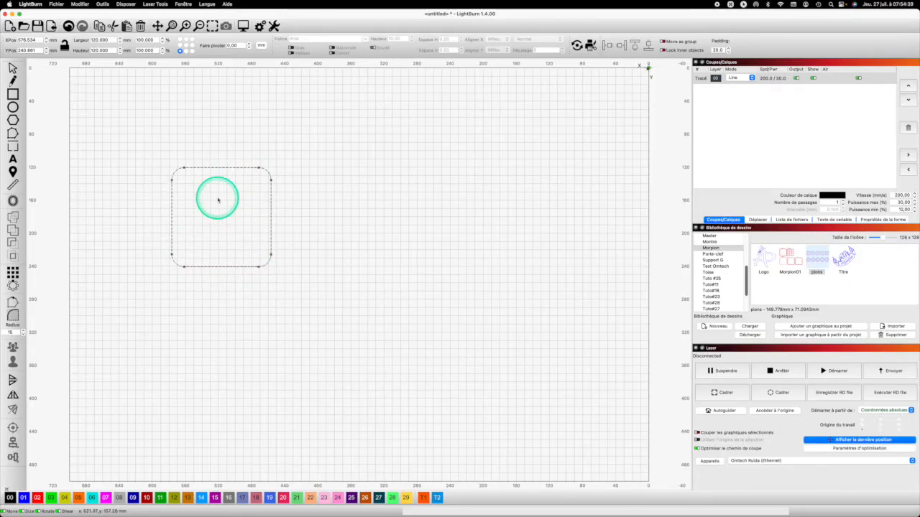
Add the text "Base" above the rounded square and assign it to tool layer T2
{"action": "left_click", "coordinate": [12, 158]}
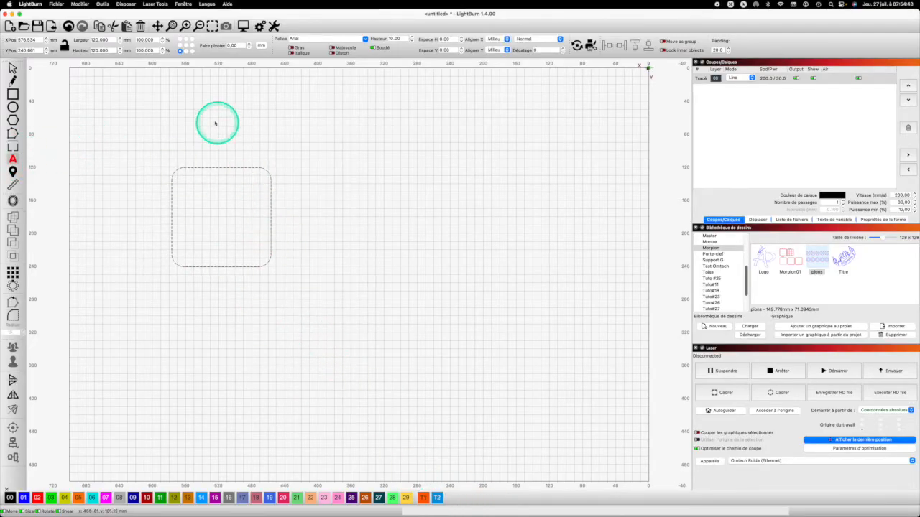
{"action": "left_click", "coordinate": [210, 155]}
{"action": "type", "text": "Bas"}
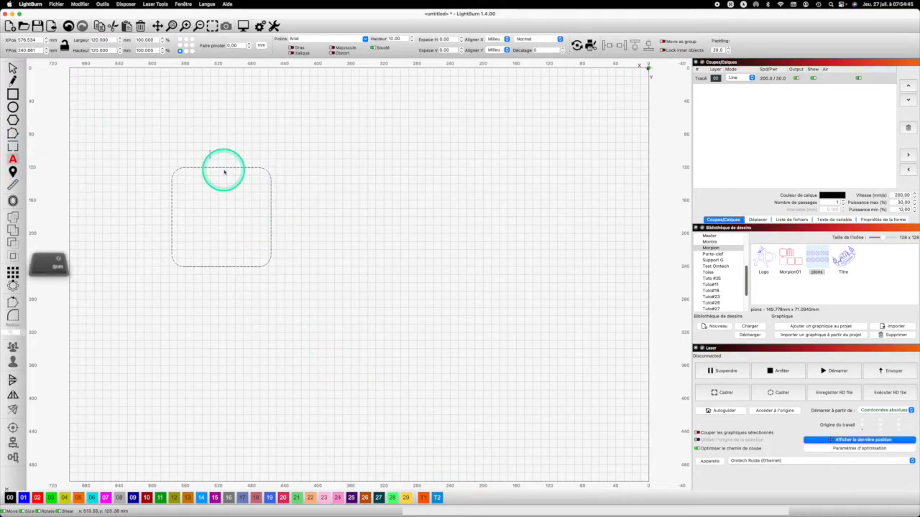
{"action": "type", "text": "e"}
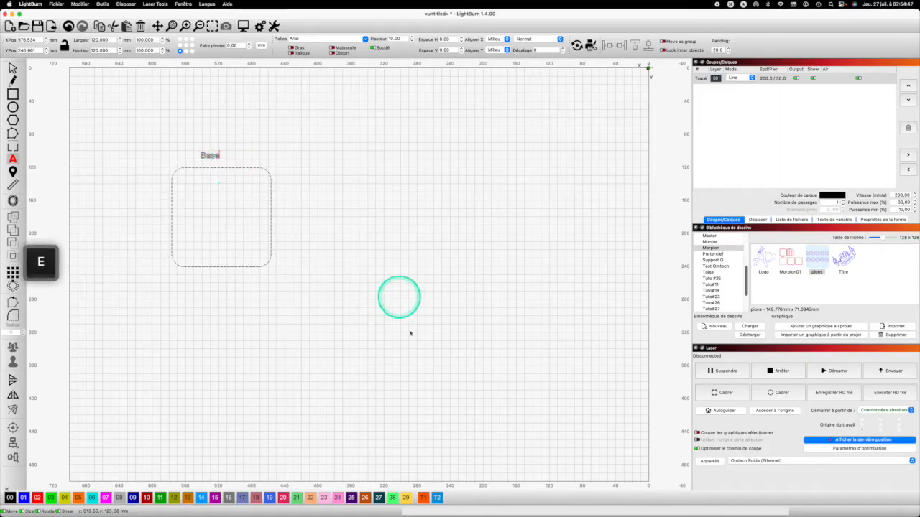
{"action": "left_click", "coordinate": [436, 497]}
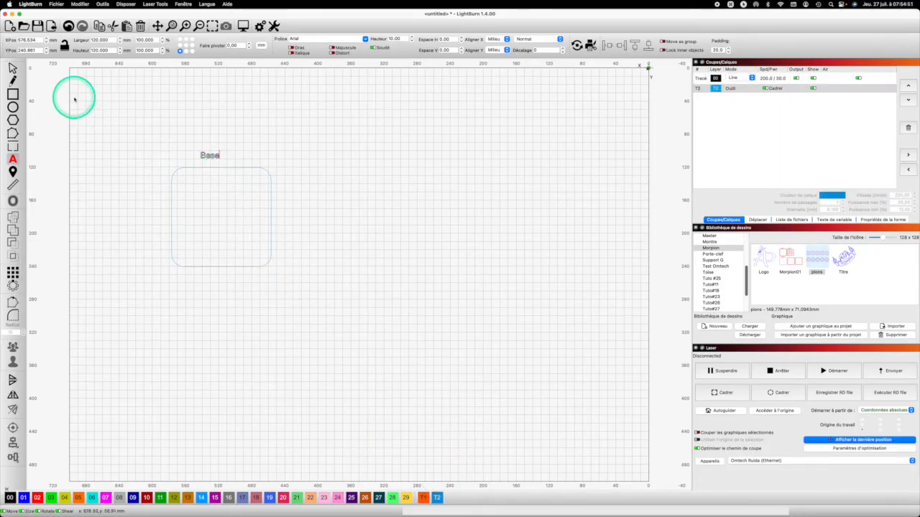
{"action": "left_click", "coordinate": [12, 67]}
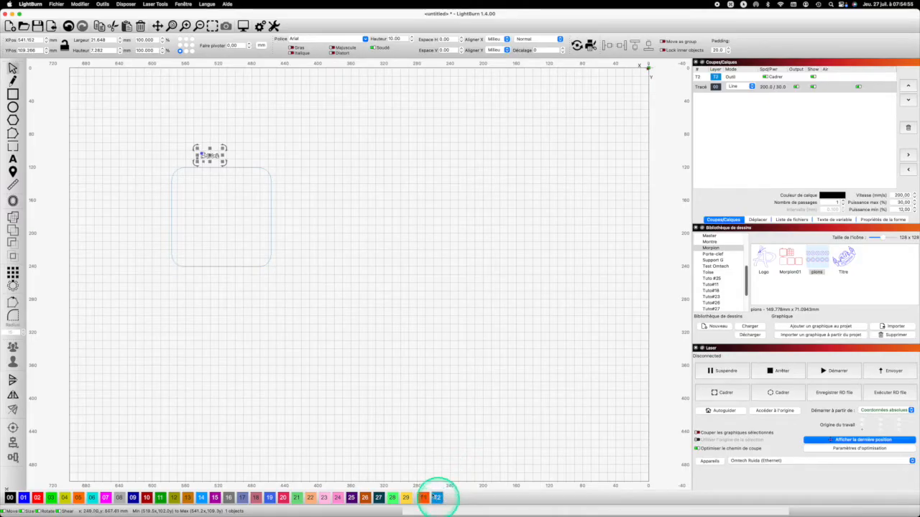
Assign the rounded square to the black layer 00
{"action": "left_click", "coordinate": [271, 213]}
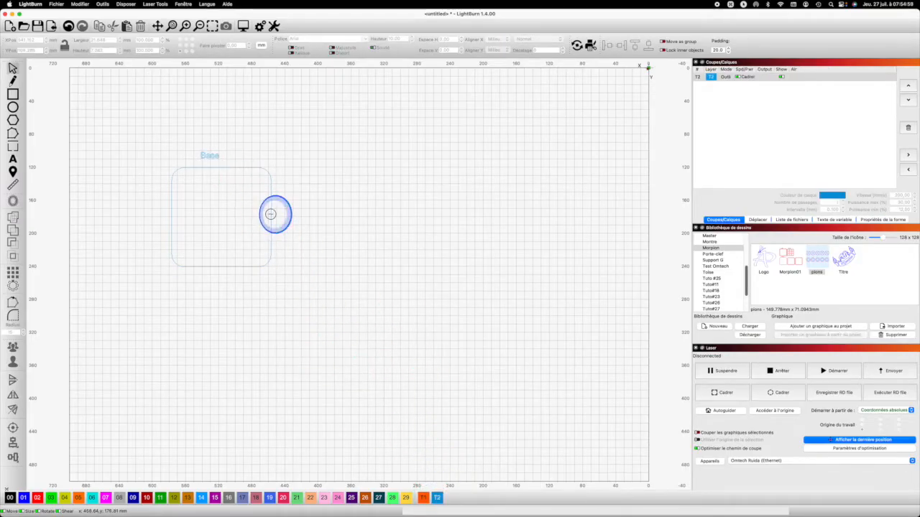
{"action": "left_click", "coordinate": [11, 498]}
{"action": "left_click", "coordinate": [396, 287]}
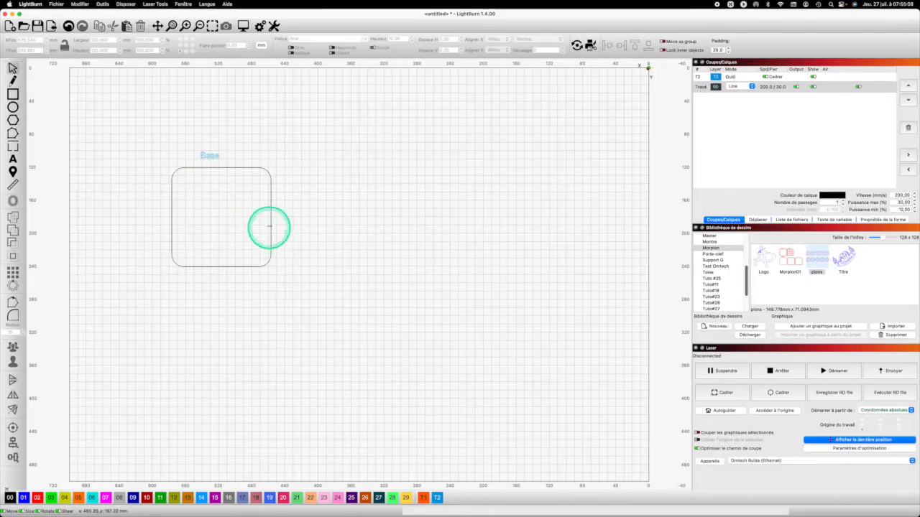
Offset the rounded square inward by 5 mm
{"action": "left_click", "coordinate": [271, 221]}
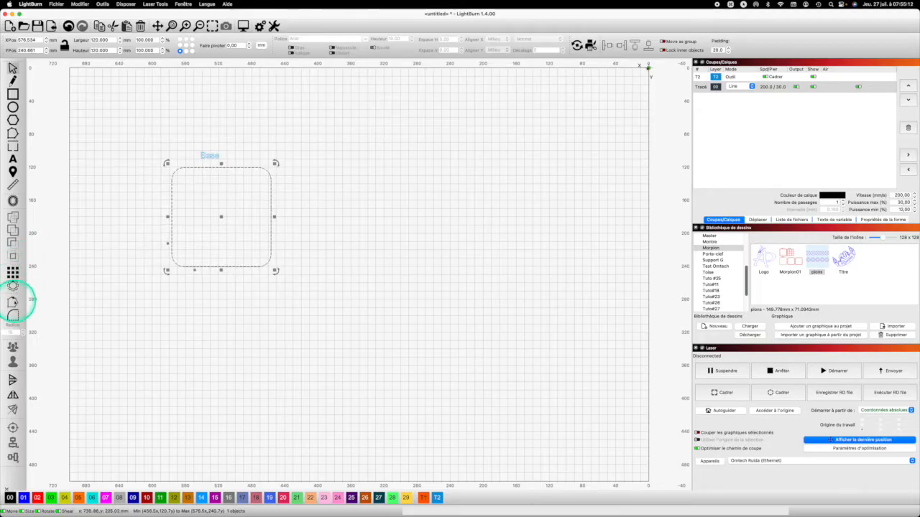
{"action": "left_click", "coordinate": [13, 201]}
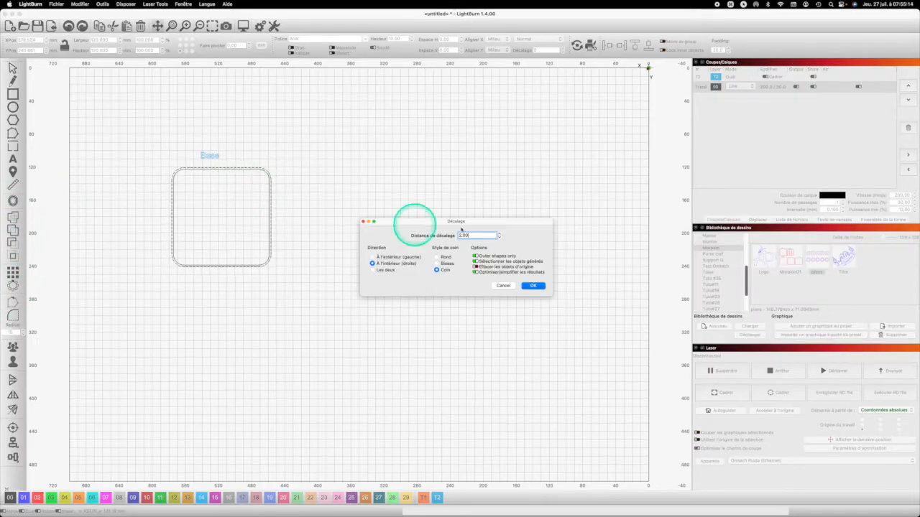
{"action": "double_click", "coordinate": [460, 235]}
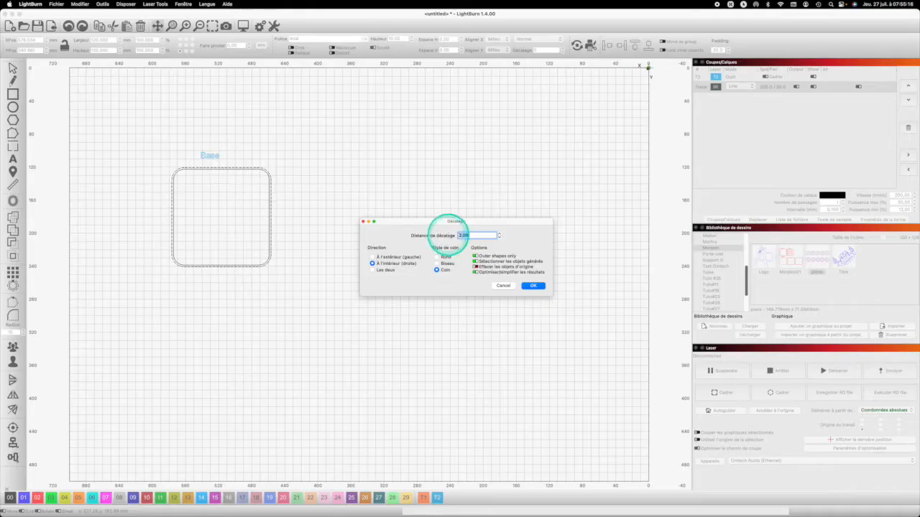
{"action": "type", "text": "5"}
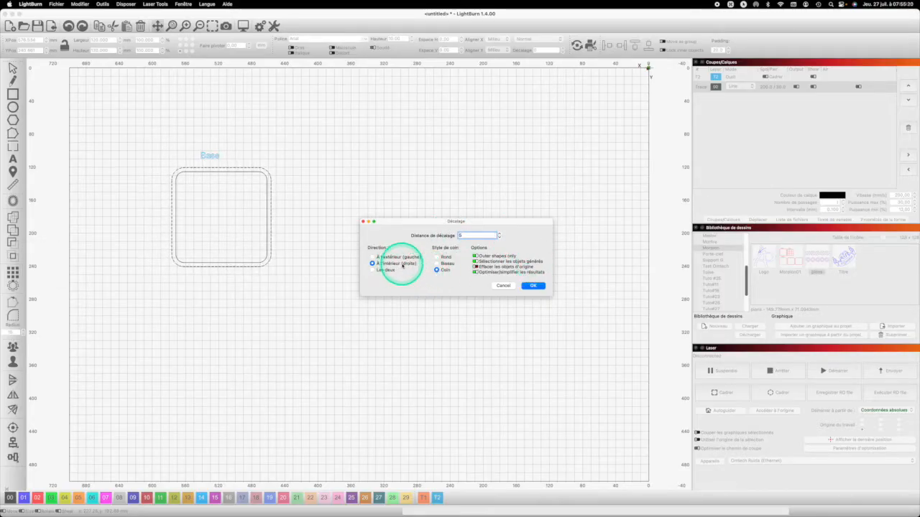
{"action": "left_click", "coordinate": [540, 286]}
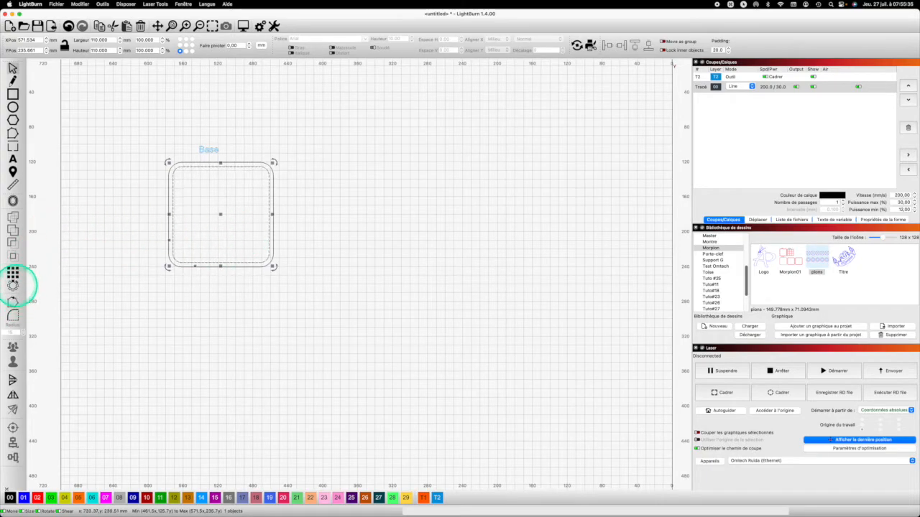
Duplicate the inner rounded square with a grid array of 2 columns and 10 mm horizontal spacing
{"action": "left_click", "coordinate": [12, 272]}
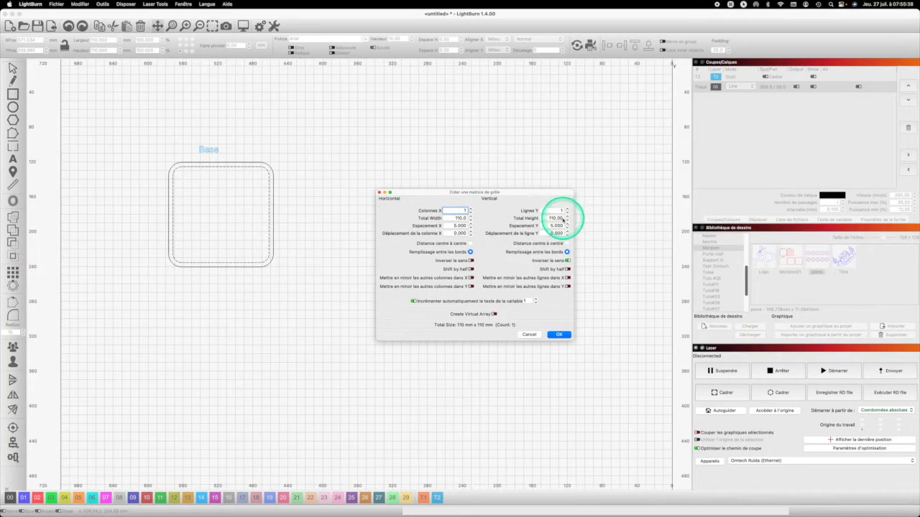
{"action": "double_click", "coordinate": [464, 211]}
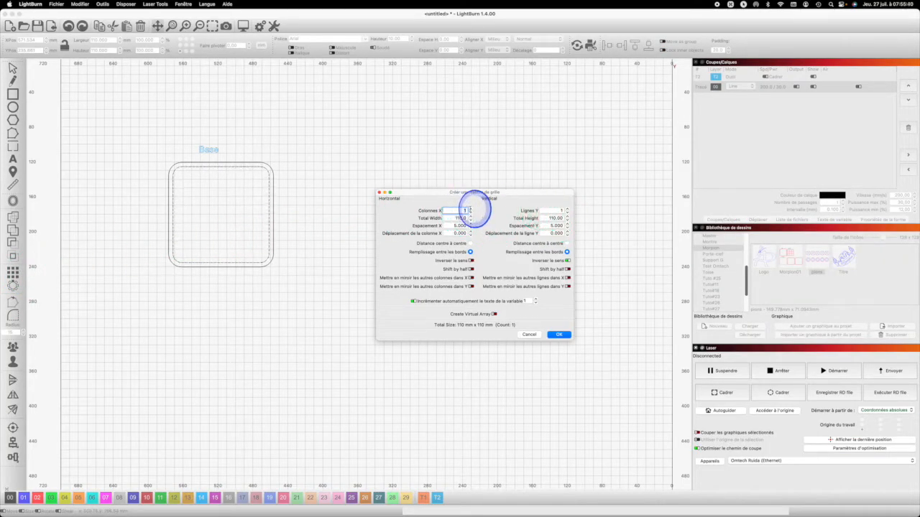
{"action": "type", "text": "2"}
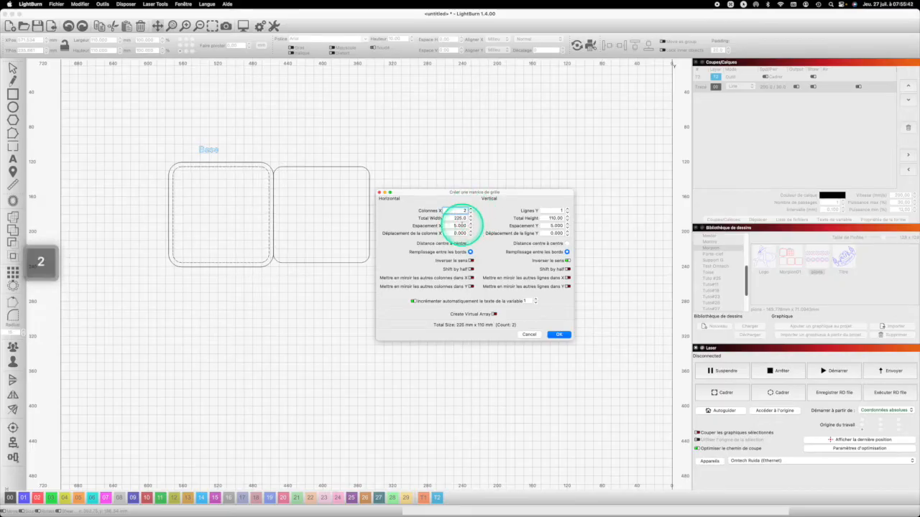
{"action": "double_click", "coordinate": [460, 225]}
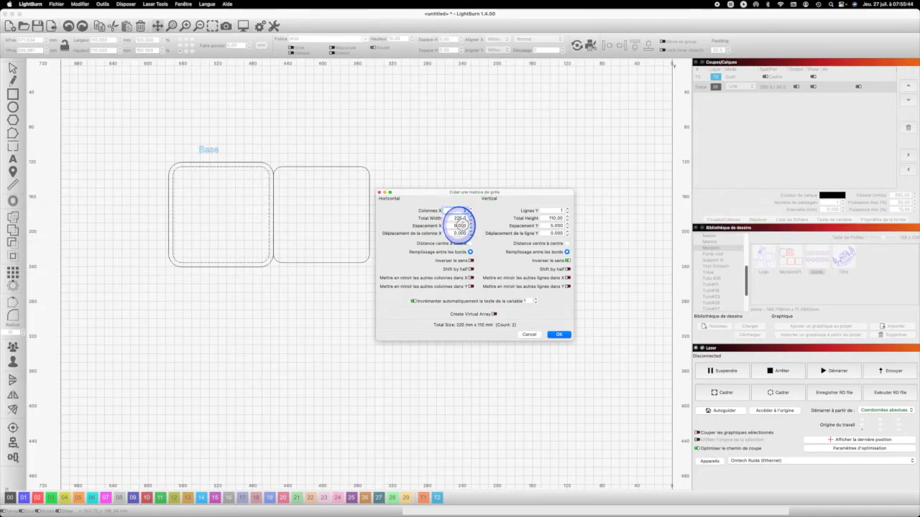
{"action": "type", "text": "10"}
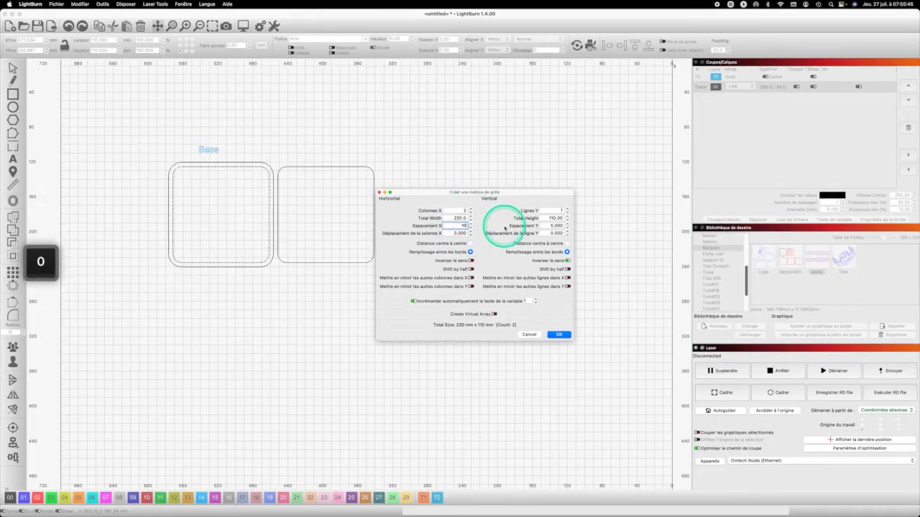
{"action": "key", "text": "Return"}
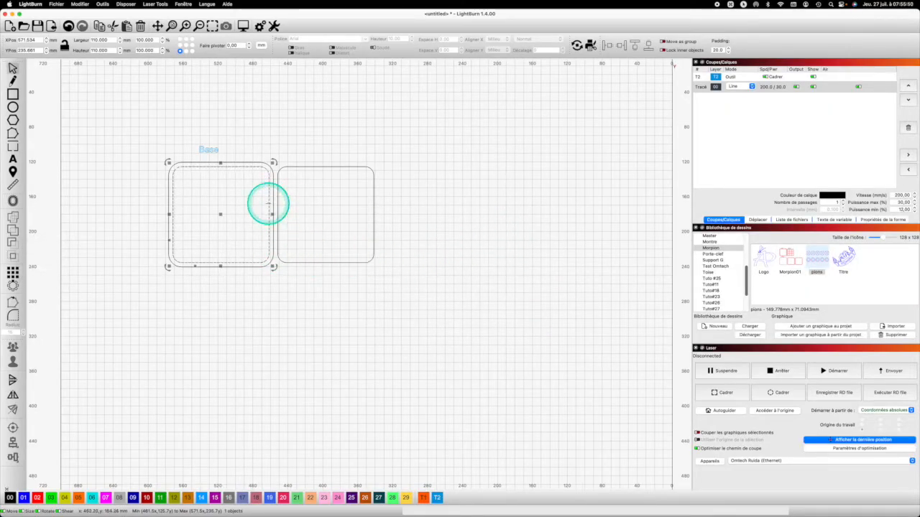
Assign the outer rounded square to the red cutting layer 02
{"action": "scroll", "coordinate": [270, 199], "scroll_direction": "up", "scroll_amount": 1}
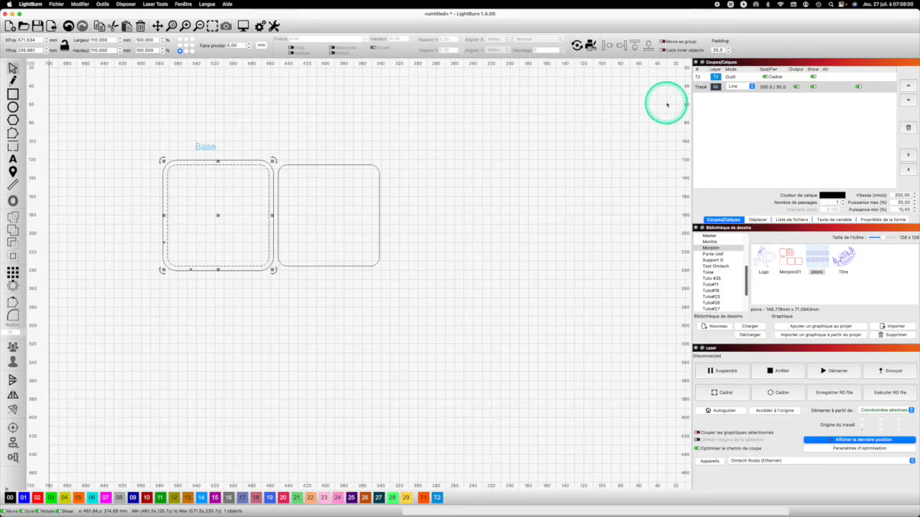
{"action": "left_click", "coordinate": [379, 228]}
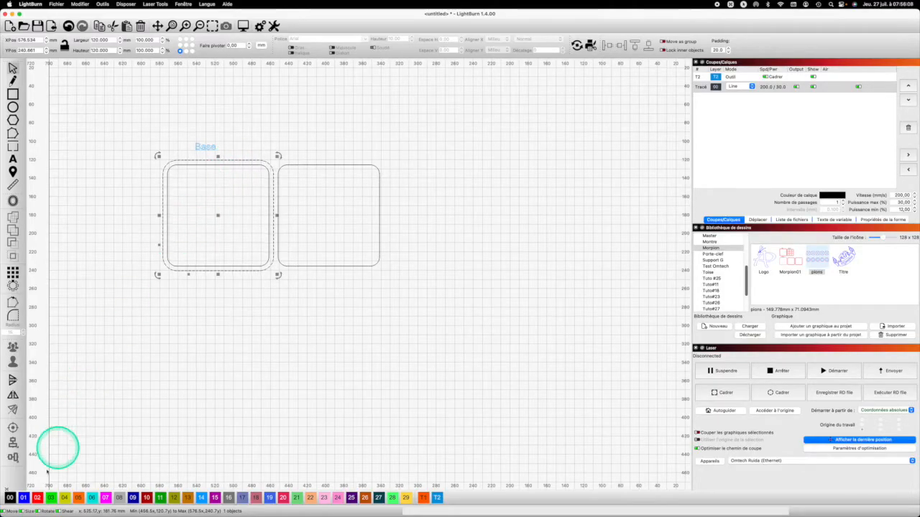
{"action": "left_click", "coordinate": [37, 498]}
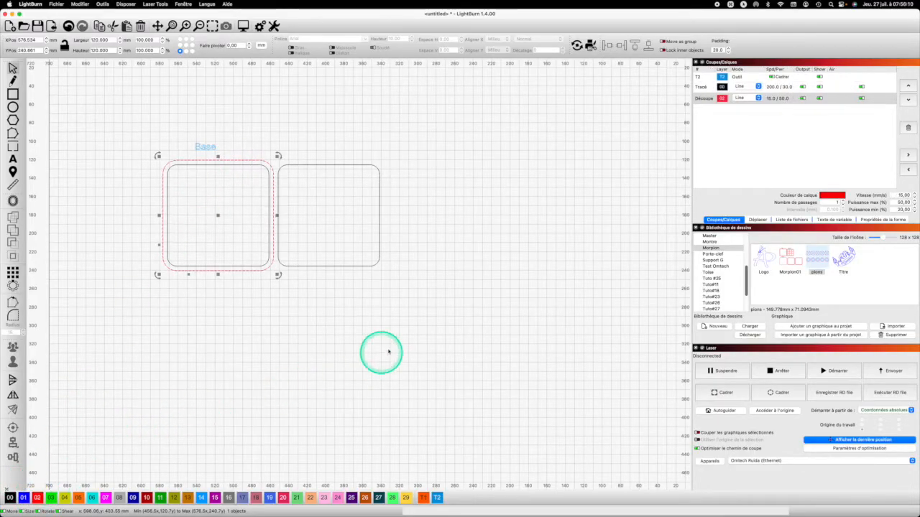
Draw a rectangle about 45 × 36 mm beside the copied rounded square, on the red cutting layer 02
{"action": "scroll", "coordinate": [366, 357], "scroll_direction": "up", "scroll_amount": 1}
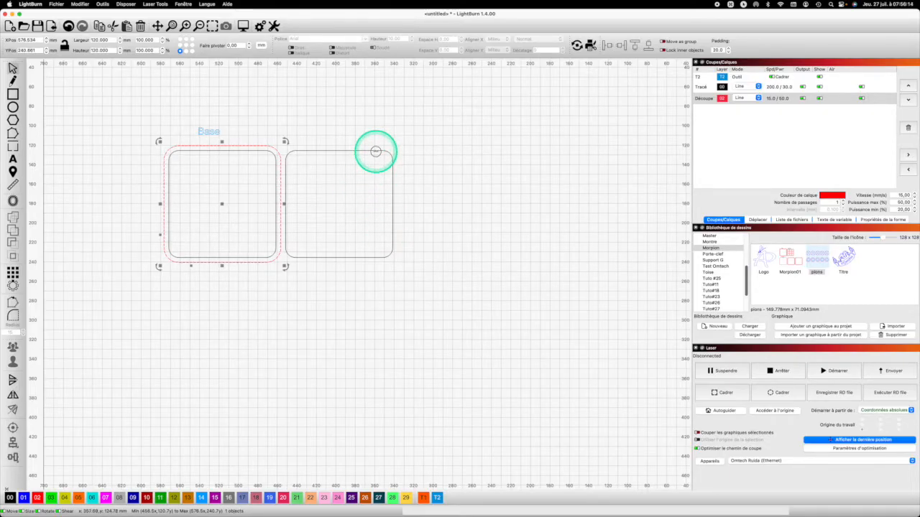
{"action": "left_click", "coordinate": [376, 151]}
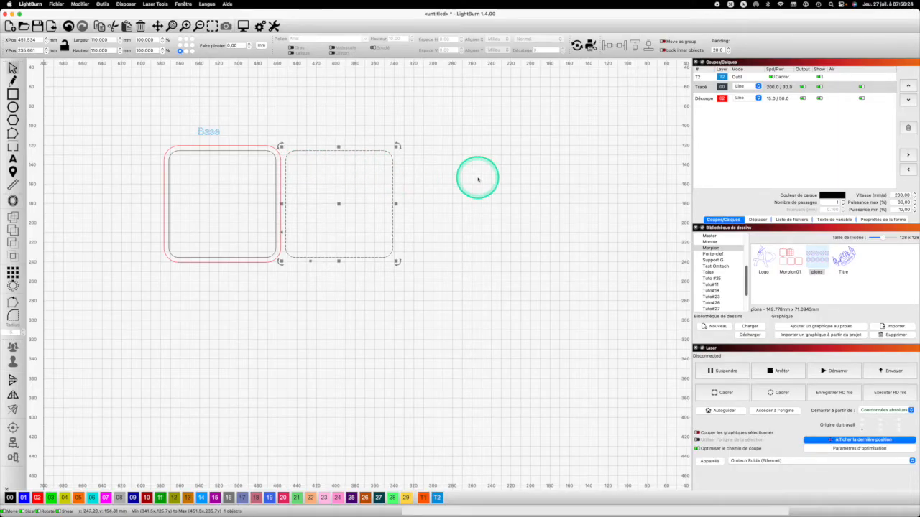
{"action": "left_click", "coordinate": [13, 94]}
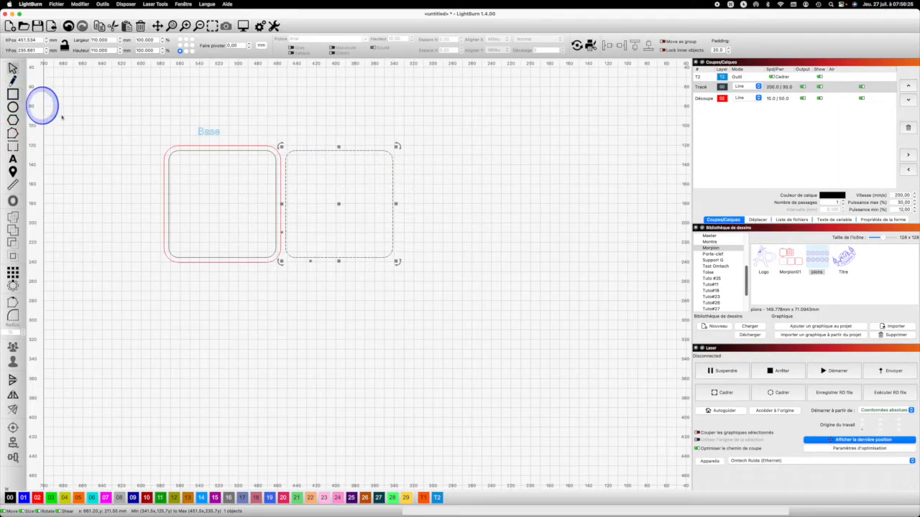
{"action": "left_click_drag", "start_coordinate": [427, 180], "coordinate": [470, 212]}
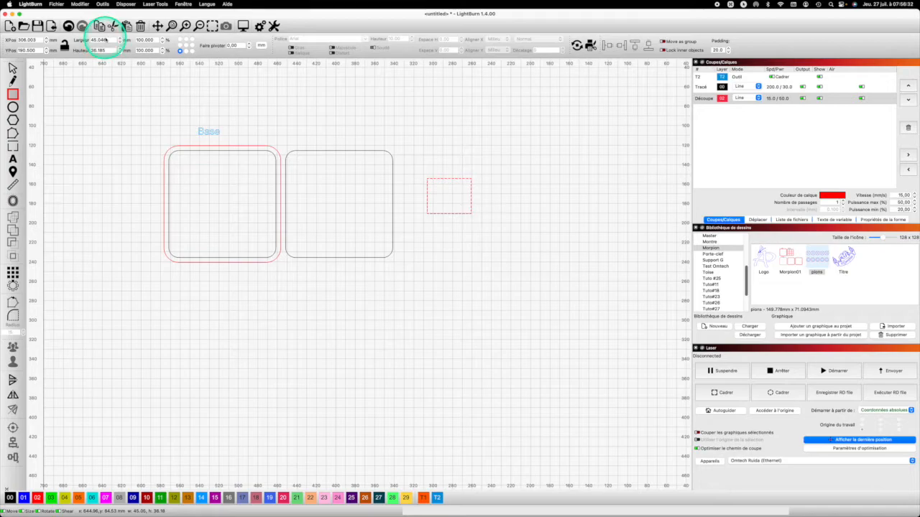
Set the new rectangle's width and height to 30 mm
{"action": "left_click_drag", "start_coordinate": [107, 41], "coordinate": [65, 36]}
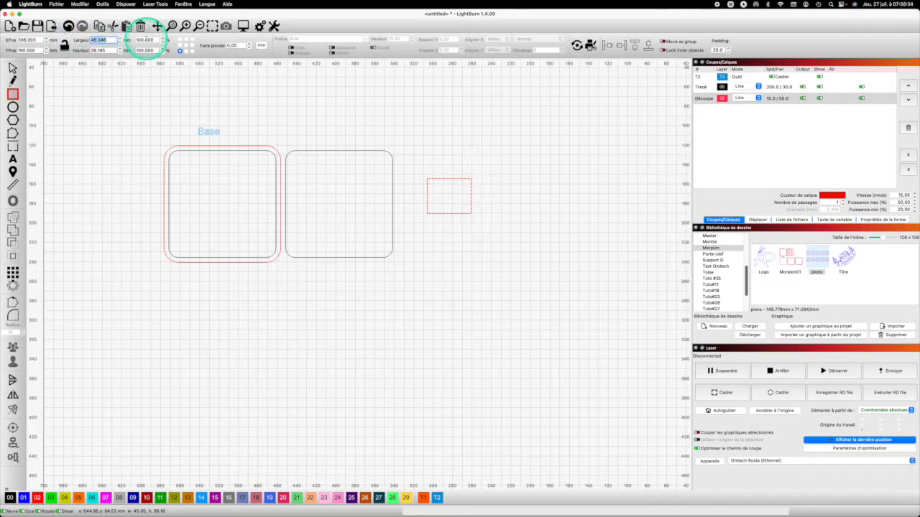
{"action": "type", "text": "80"}
{"action": "left_click", "coordinate": [117, 50]}
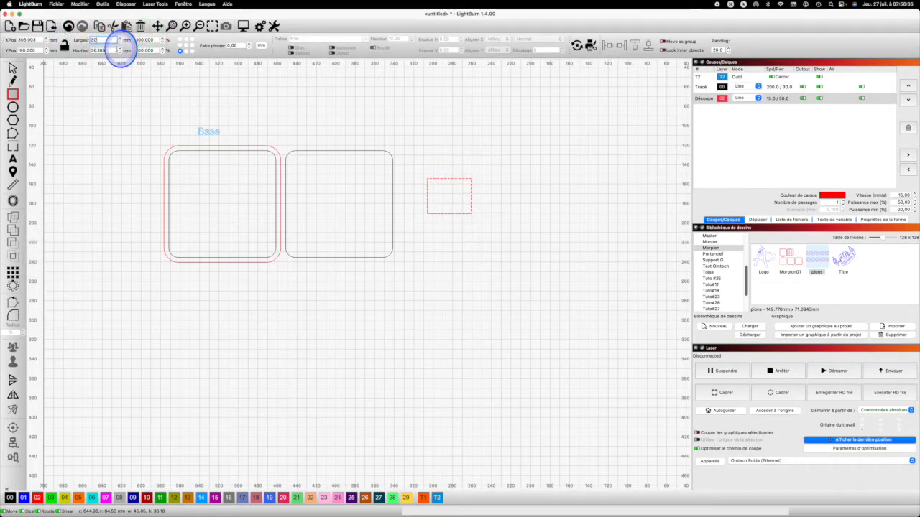
{"action": "left_click_drag", "start_coordinate": [109, 50], "coordinate": [79, 49]}
{"action": "type", "text": "30"}
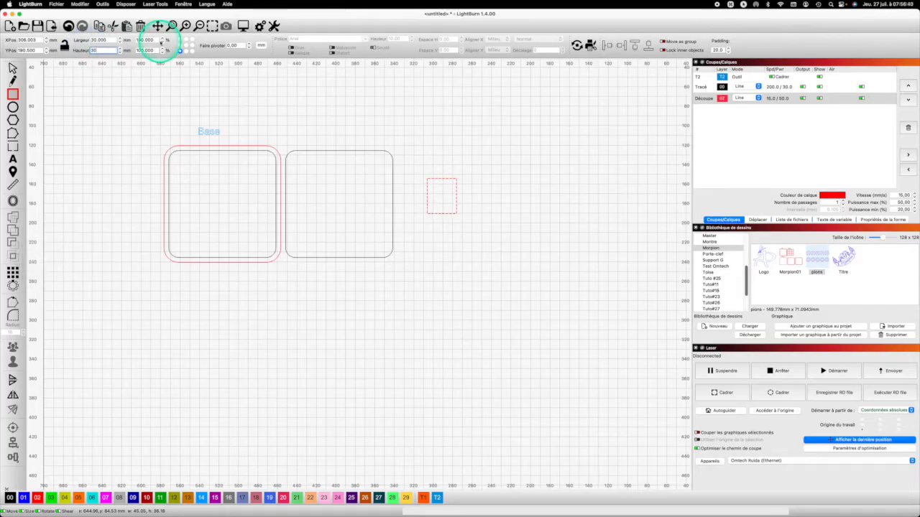
{"action": "key", "text": "Return"}
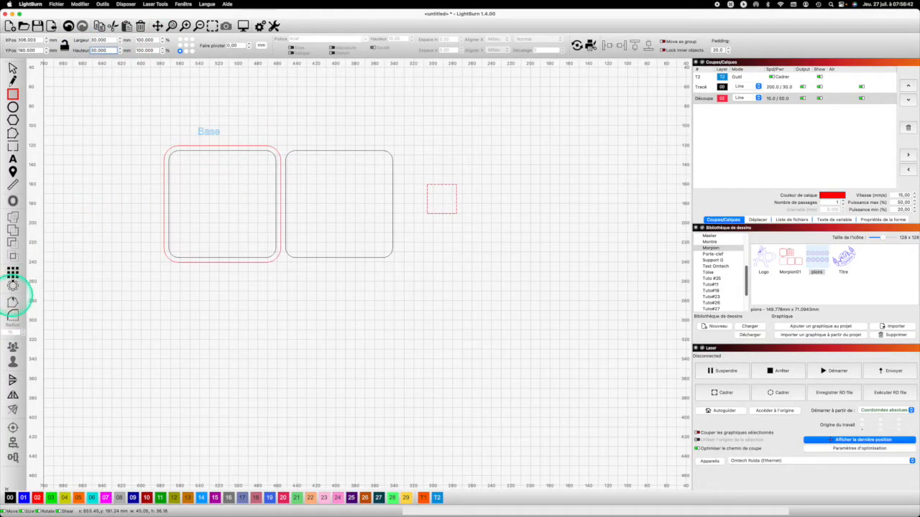
Round the corners of the 30 mm square with a 5 mm radius
{"action": "left_click", "coordinate": [11, 320]}
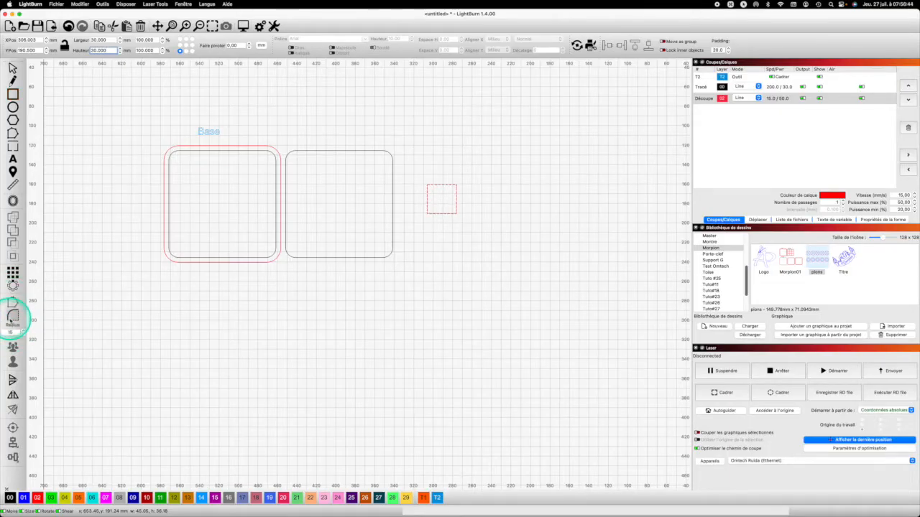
{"action": "left_click", "coordinate": [13, 332]}
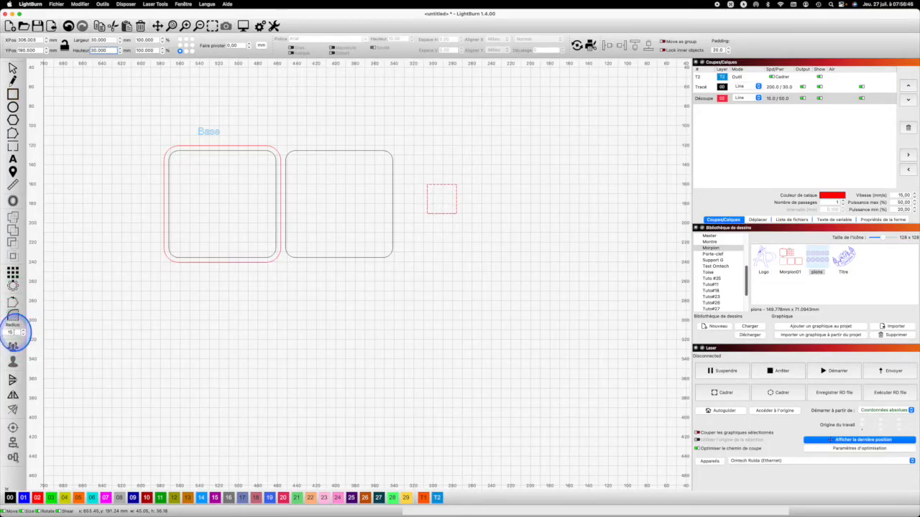
{"action": "key", "text": "BackSpace"}
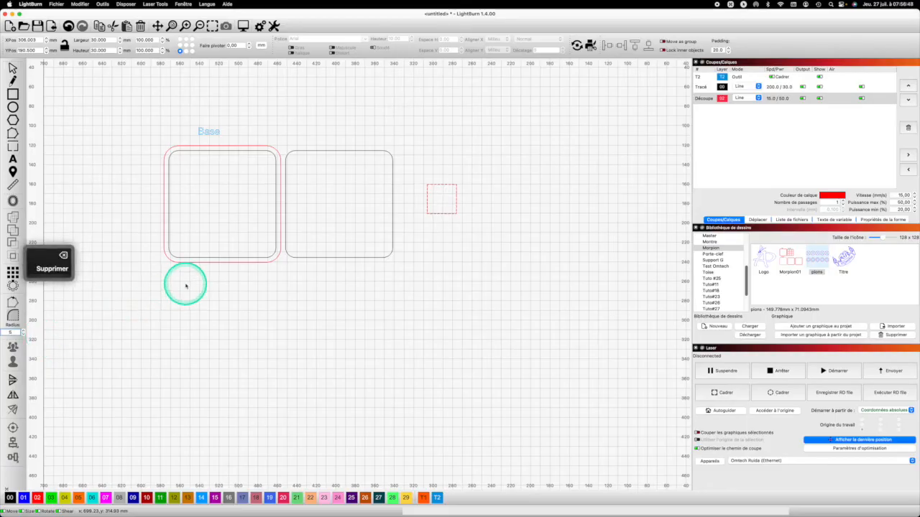
{"action": "key", "text": "Return"}
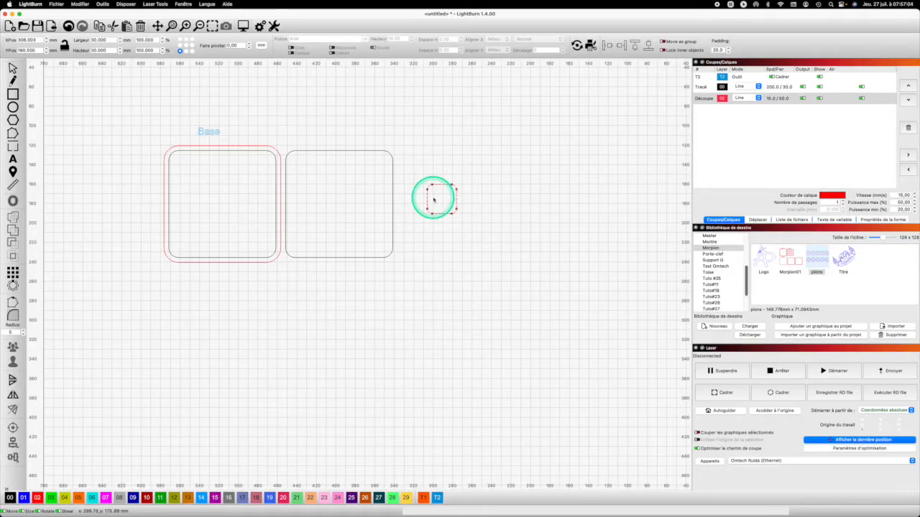
Duplicate the small rounded square with a grid array of 3 columns and 3 rows, using 5 mm horizontal spacing
{"action": "left_click", "coordinate": [13, 271]}
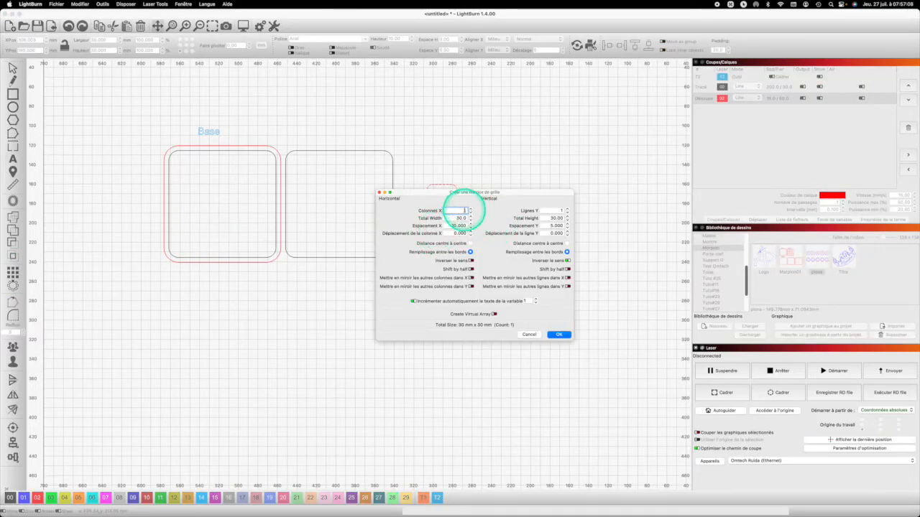
{"action": "left_click_drag", "start_coordinate": [464, 211], "coordinate": [482, 211]}
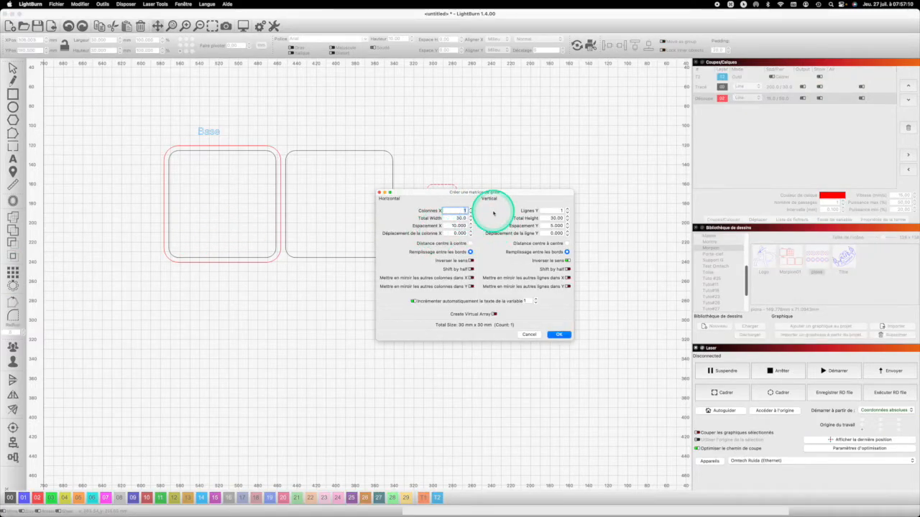
{"action": "type", "text": "3"}
{"action": "left_click", "coordinate": [561, 210]}
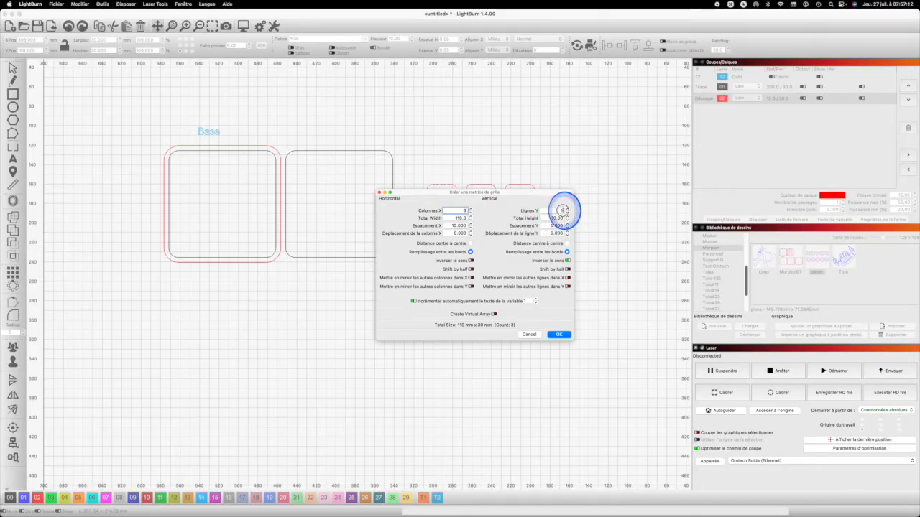
{"action": "type", "text": "3"}
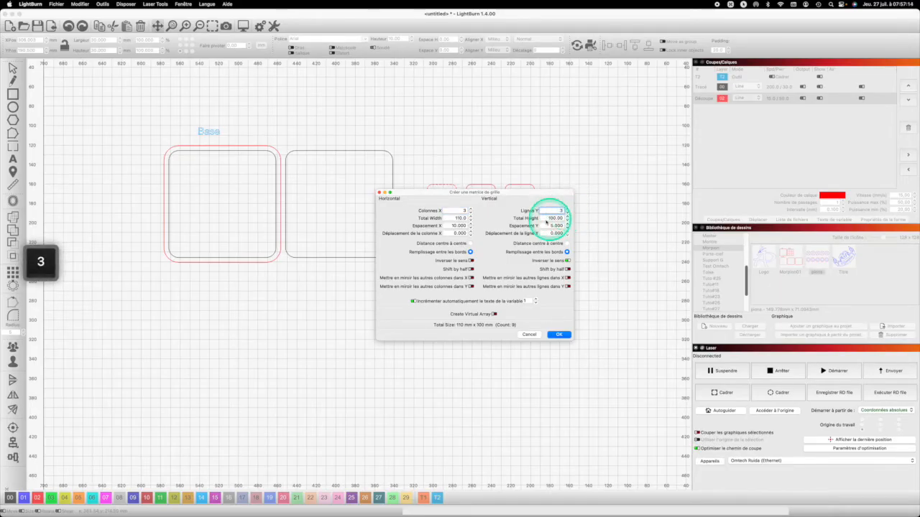
{"action": "double_click", "coordinate": [453, 225]}
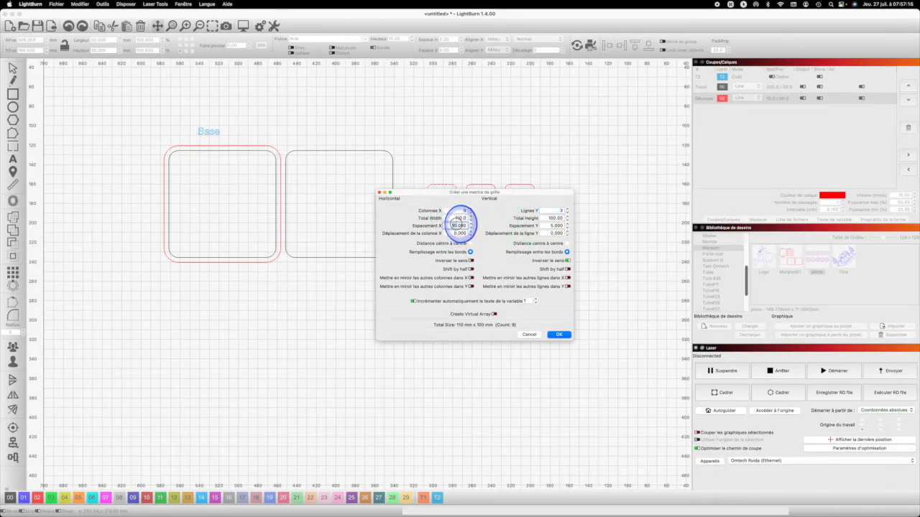
{"action": "type", "text": "5"}
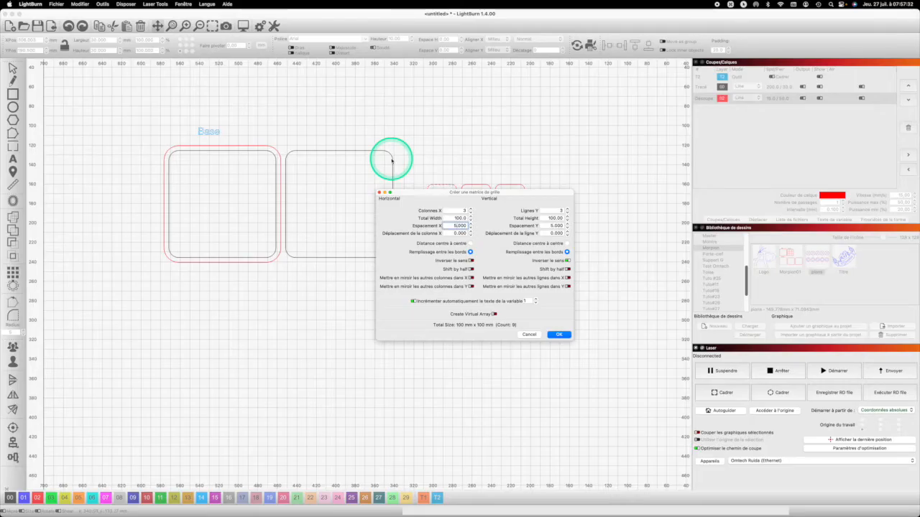
{"action": "left_click", "coordinate": [553, 335]}
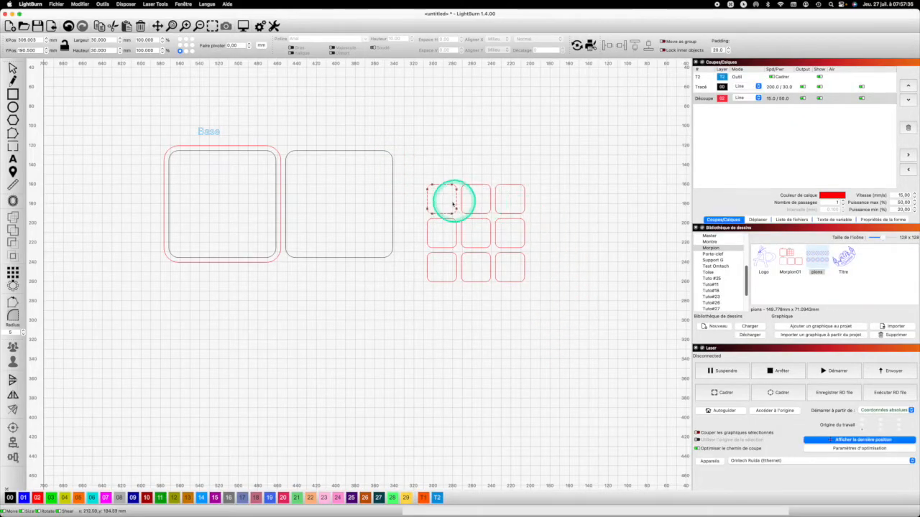
Group the nine small squares and centre the group inside the copied black rounded square
{"action": "left_click_drag", "start_coordinate": [535, 291], "coordinate": [425, 172]}
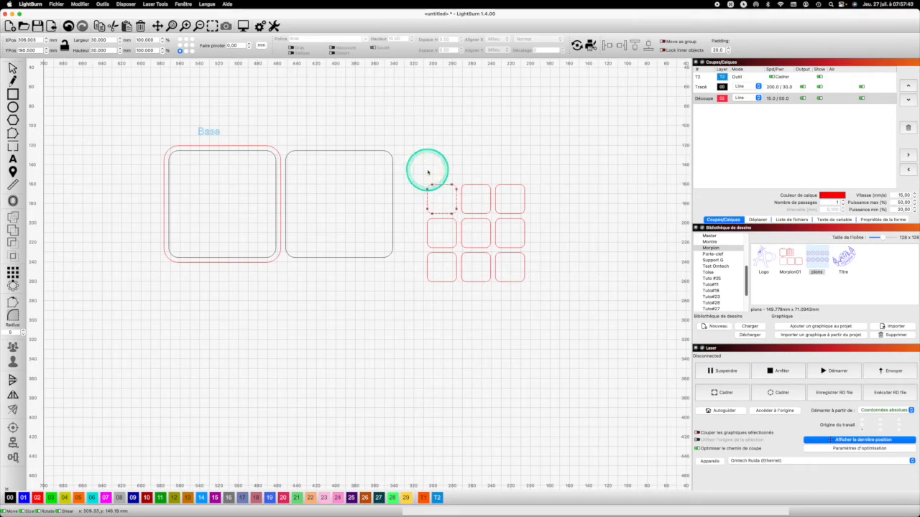
{"action": "left_click", "coordinate": [13, 68]}
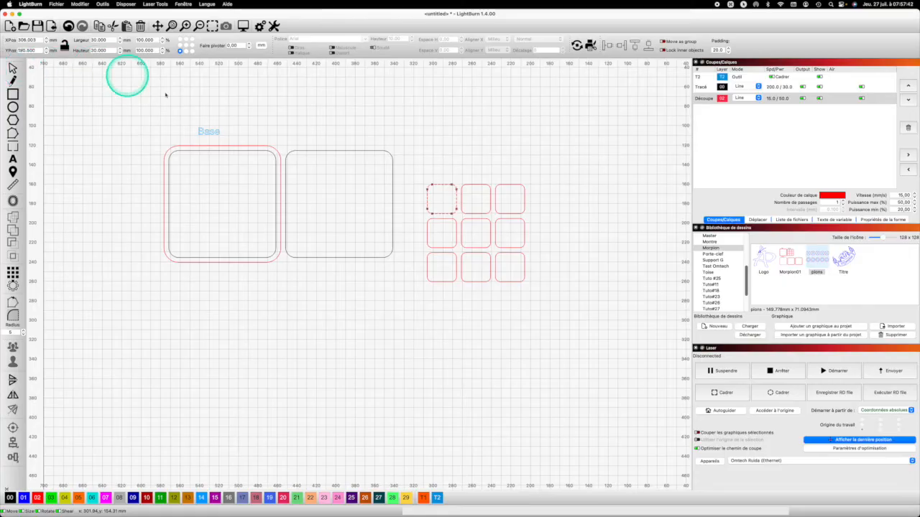
{"action": "left_click_drag", "start_coordinate": [525, 287], "coordinate": [423, 183]}
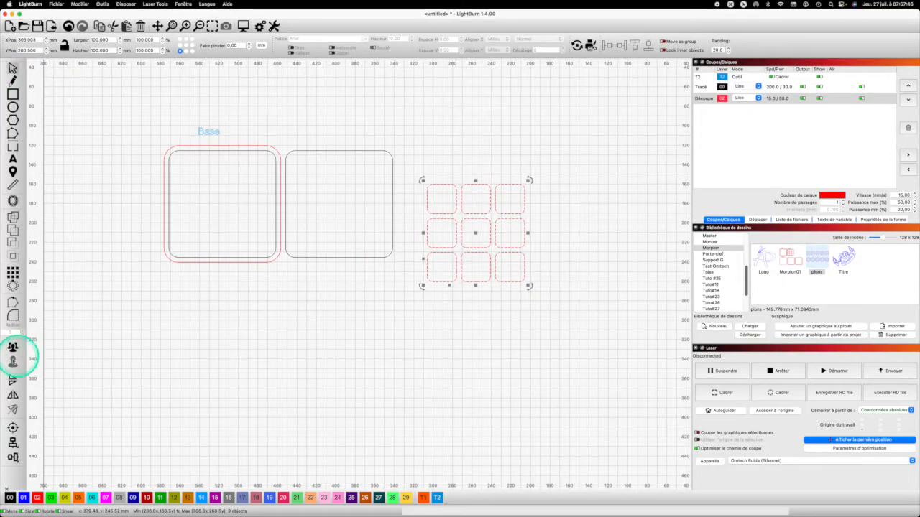
{"action": "left_click", "coordinate": [12, 346]}
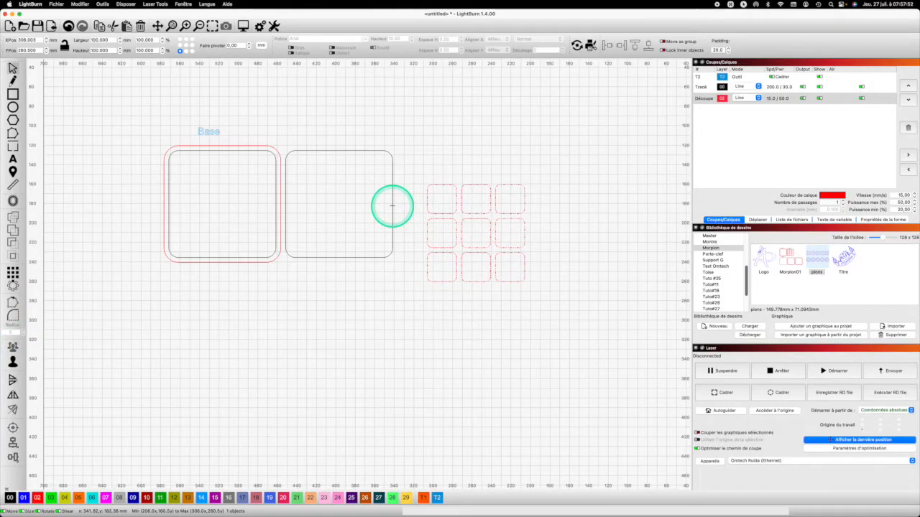
{"action": "left_click", "coordinate": [391, 205], "text": "shift"}
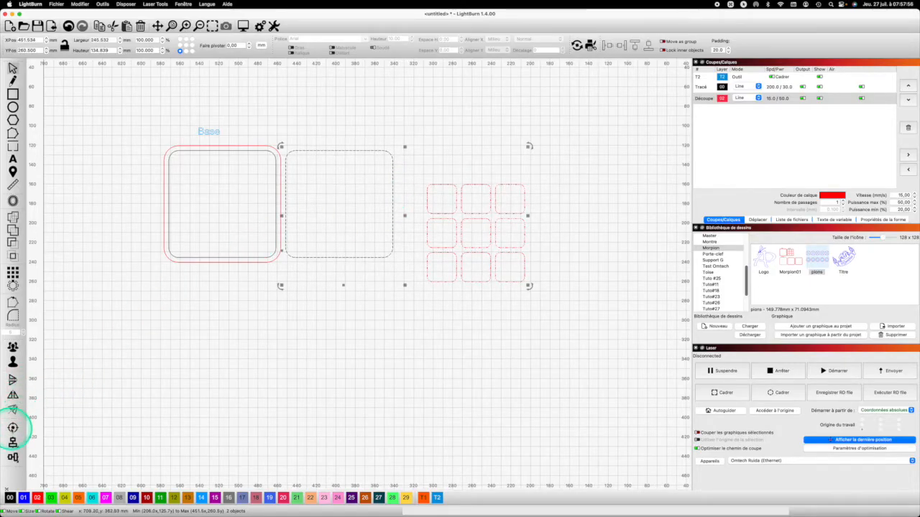
{"action": "left_click", "coordinate": [12, 427]}
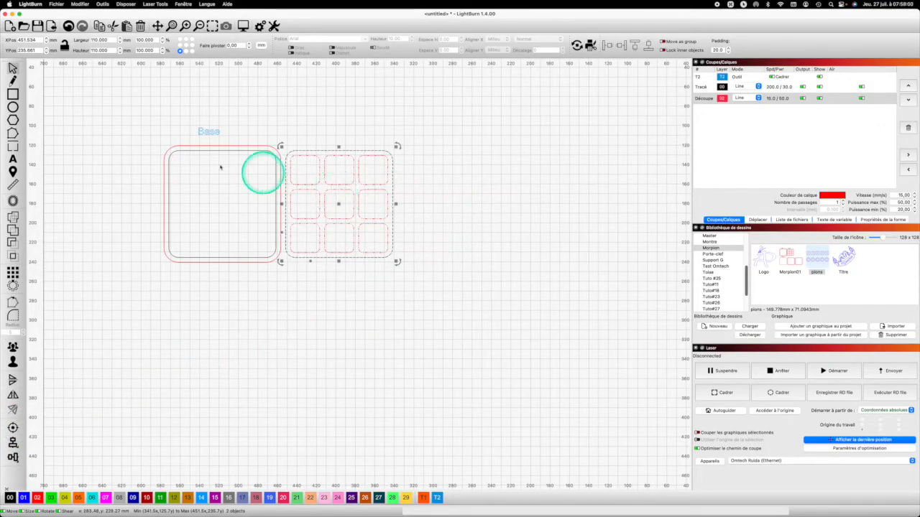
{"action": "left_click", "coordinate": [196, 155]}
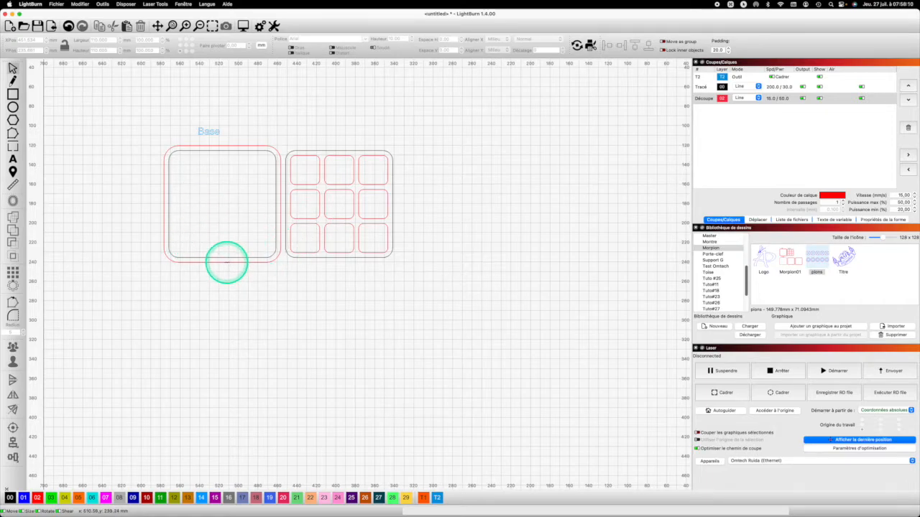
Duplicate the base's outer and inner contours with a grid array of 2 rows and 20 mm vertical spacing
{"action": "left_click", "coordinate": [231, 261]}
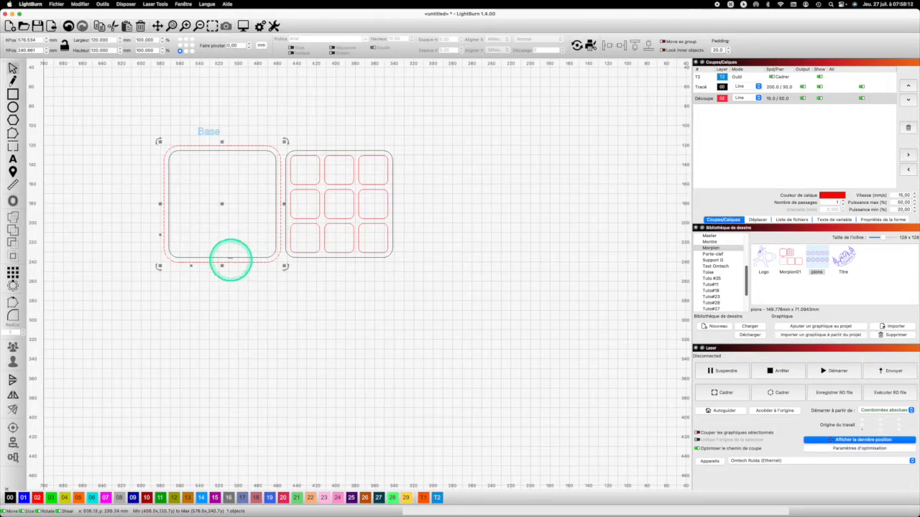
{"action": "left_click", "coordinate": [231, 259], "text": "super"}
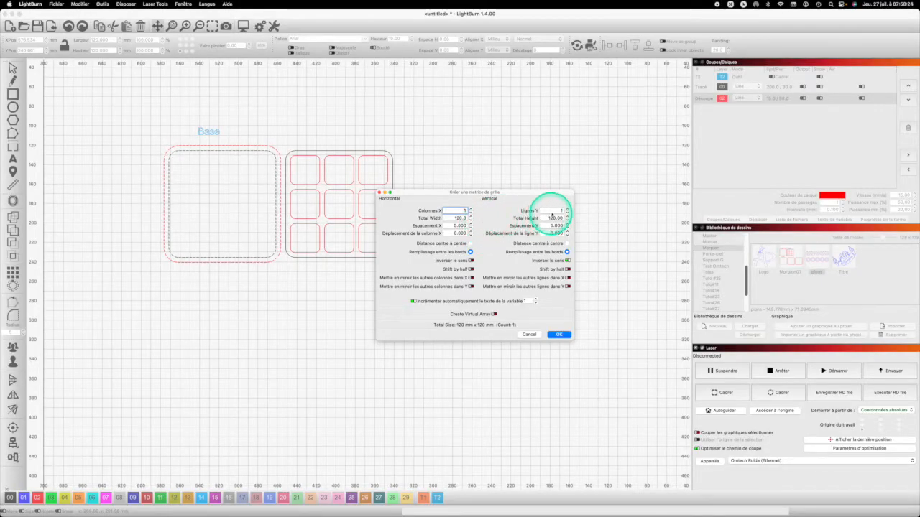
{"action": "left_click", "coordinate": [571, 209]}
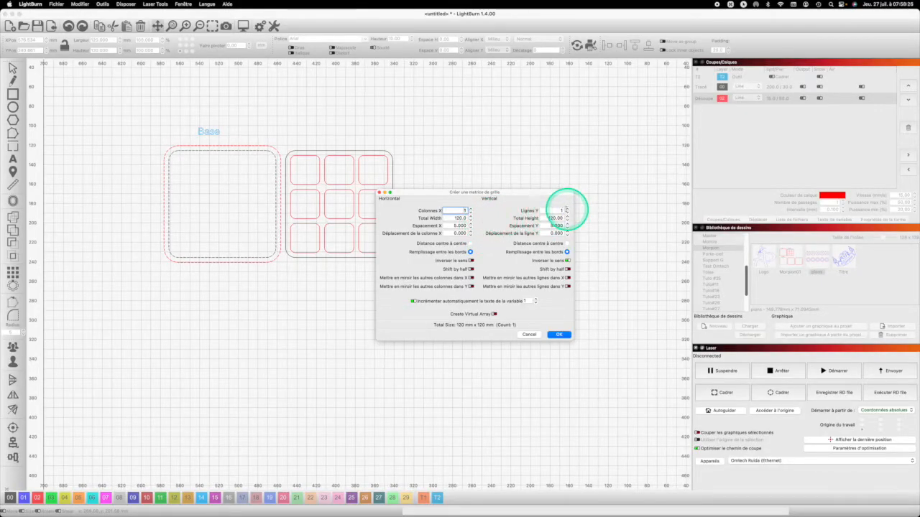
{"action": "left_click_drag", "start_coordinate": [558, 211], "coordinate": [569, 209]}
{"action": "type", "text": "2"}
{"action": "left_click", "coordinate": [553, 226]}
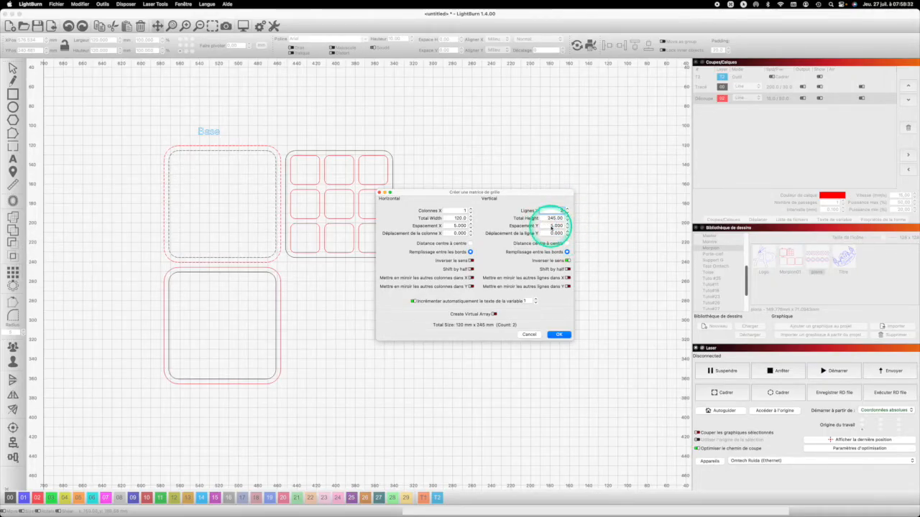
{"action": "left_click", "coordinate": [552, 226]}
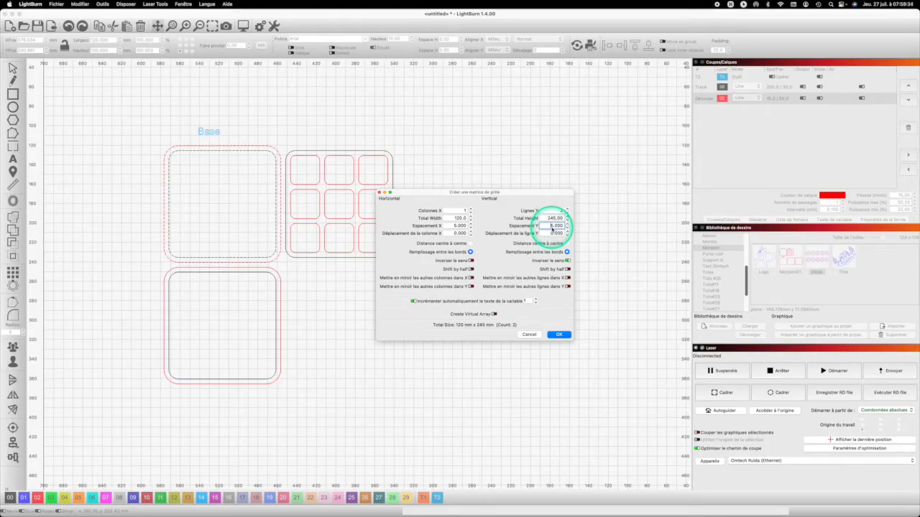
{"action": "key", "text": "BackSpace"}
{"action": "type", "text": "1"}
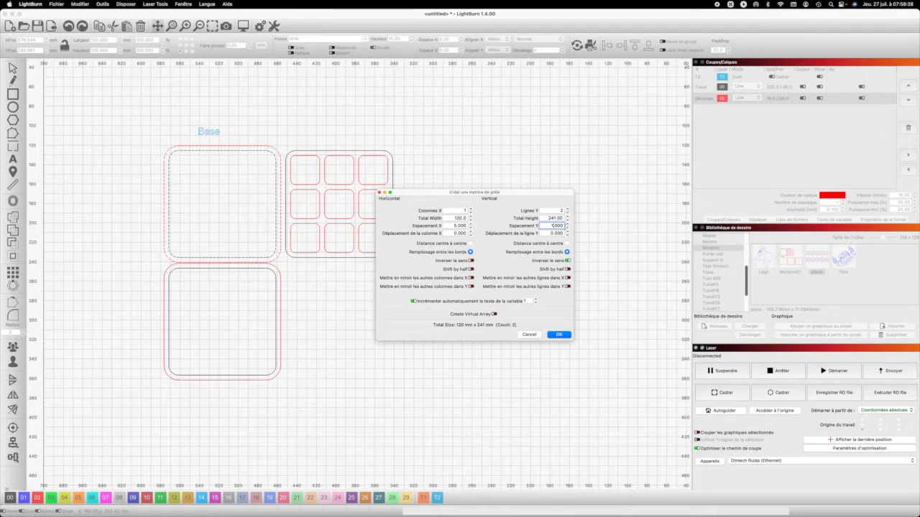
{"action": "key", "text": "BackSpace"}
{"action": "type", "text": "20"}
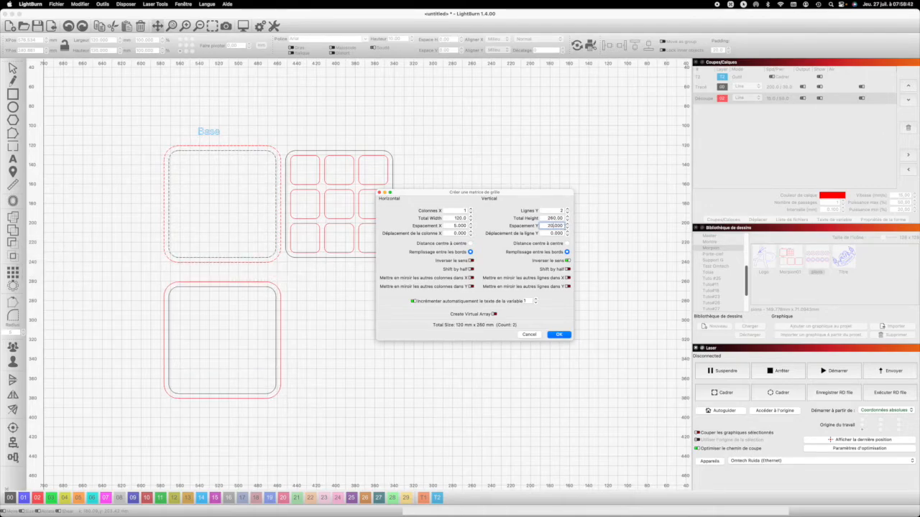
{"action": "key", "text": "Return"}
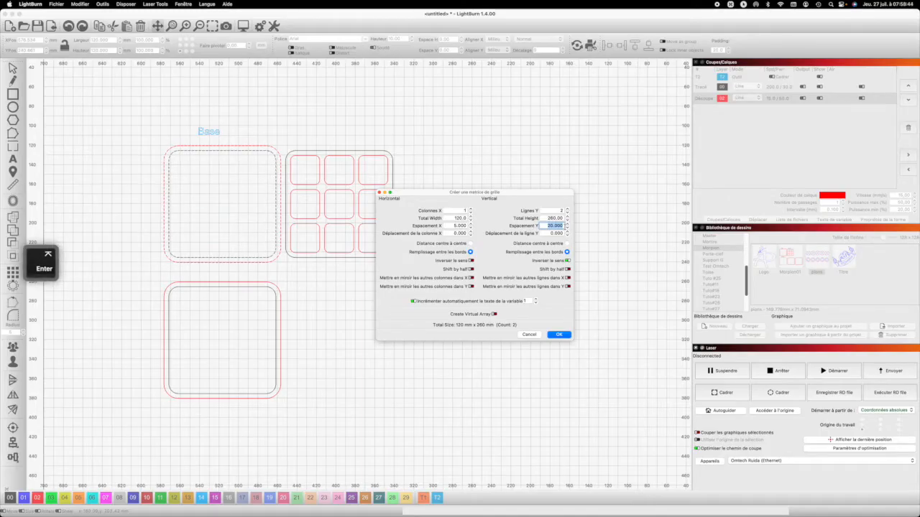
{"action": "left_click", "coordinate": [176, 96]}
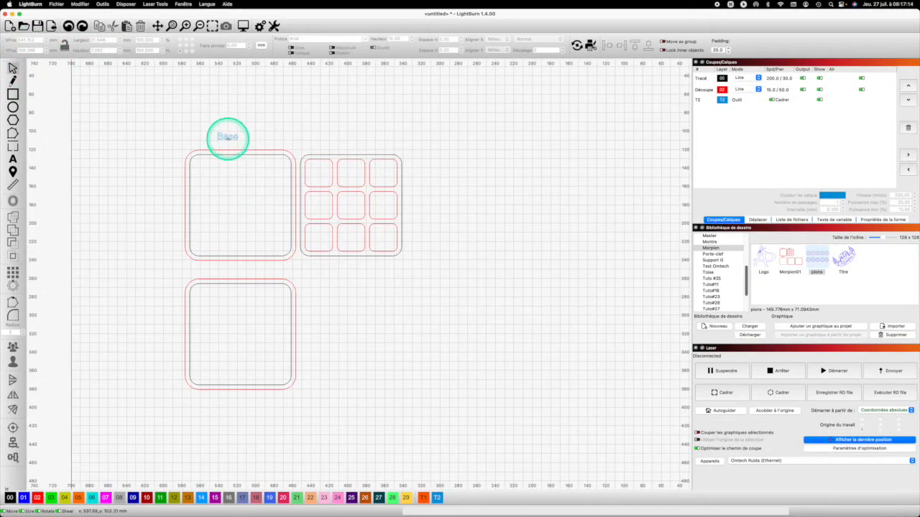
Copy the "Base" label and paste one copy above the nine-cell grid part and one above the second base
{"action": "left_click", "coordinate": [227, 137]}
{"action": "key", "text": "super+c"}
{"action": "key", "text": "super+v"}
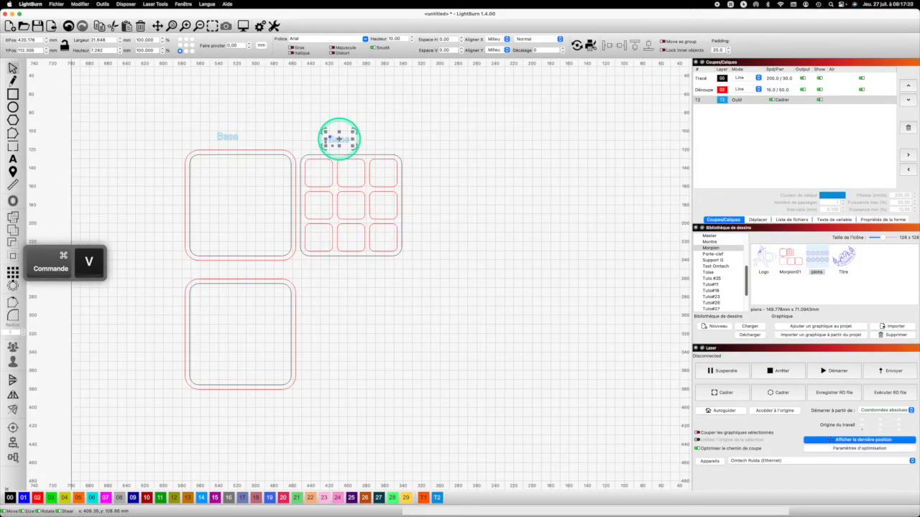
{"action": "key", "text": "super+v"}
Change the label above the nine-cell grid part to "Aire de jeu"
{"action": "double_click", "coordinate": [338, 138]}
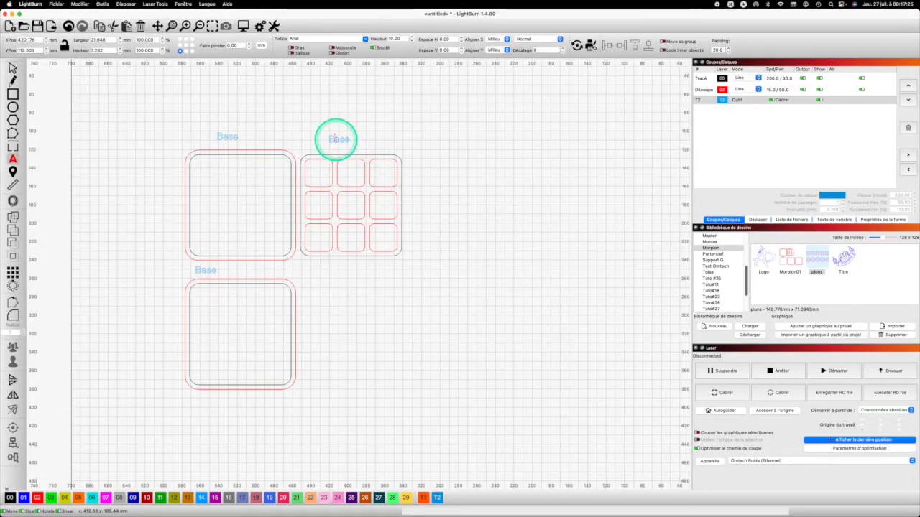
{"action": "key", "text": "BackSpace"}
{"action": "key", "text": "BackSpace"}
{"action": "key", "text": "BackSpace"}
{"action": "key", "text": "BackSpace"}
{"action": "type", "text": "Aire de jeu"}
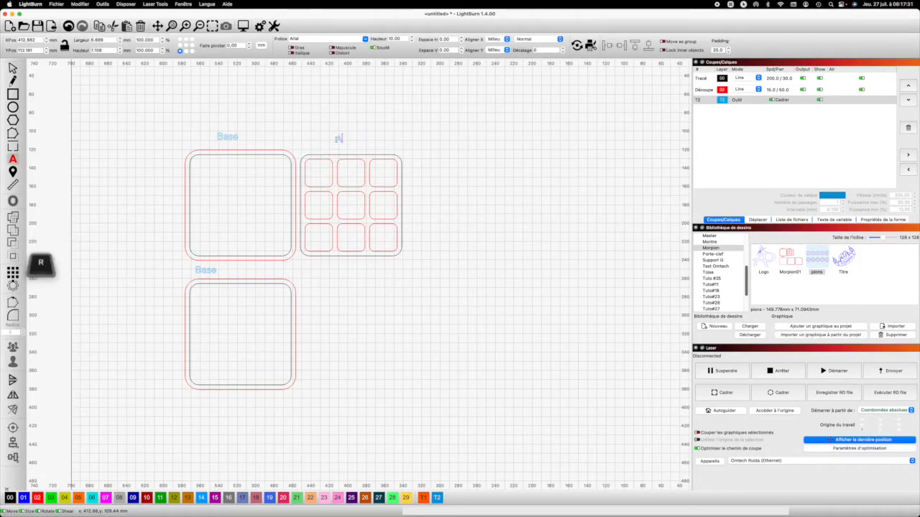
Change the label above the second base to "Couvercle"
{"action": "left_click", "coordinate": [257, 204]}
{"action": "left_click", "coordinate": [204, 269]}
{"action": "key", "text": "BackSpace"}
{"action": "key", "text": "BackSpace"}
{"action": "key", "text": "BackSpace"}
{"action": "key", "text": "BackSpace"}
{"action": "type", "text": "Couvercle"}
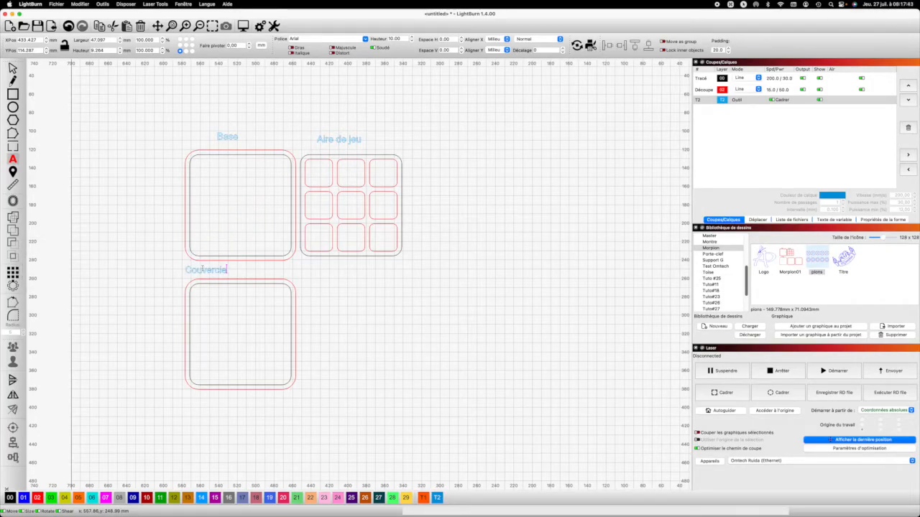
{"action": "left_click", "coordinate": [325, 365]}
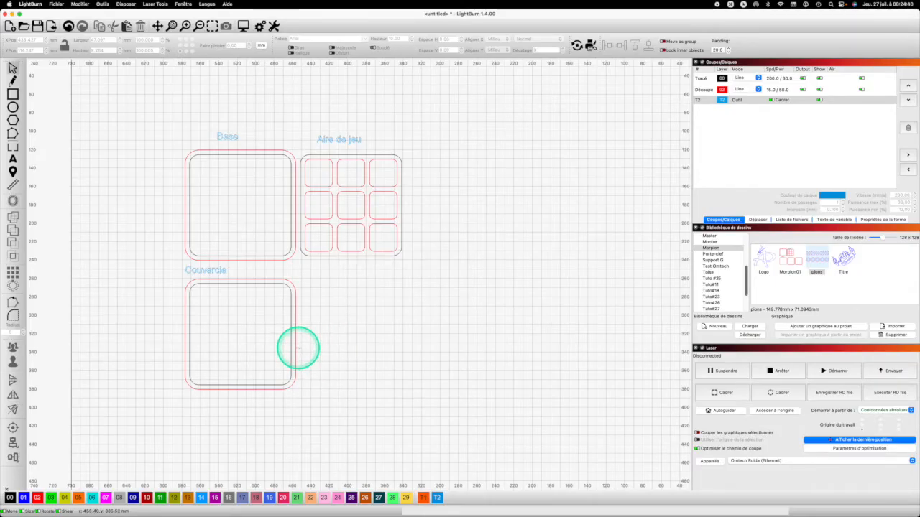
Duplicate the two "Couvercle" contours with a grid array of 3 columns and 1 row, using 5 mm horizontal spacing
{"action": "left_click", "coordinate": [268, 345]}
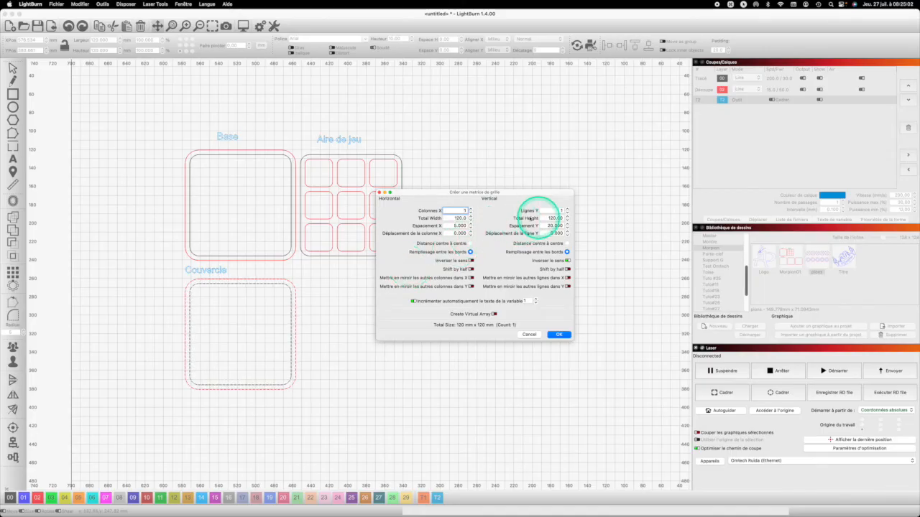
{"action": "left_click", "coordinate": [471, 211]}
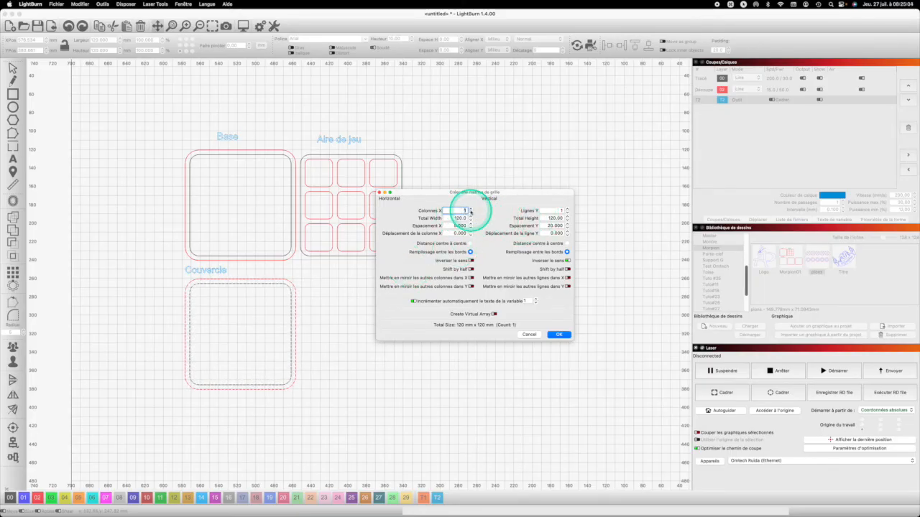
{"action": "key", "text": "BackSpace"}
{"action": "type", "text": "3"}
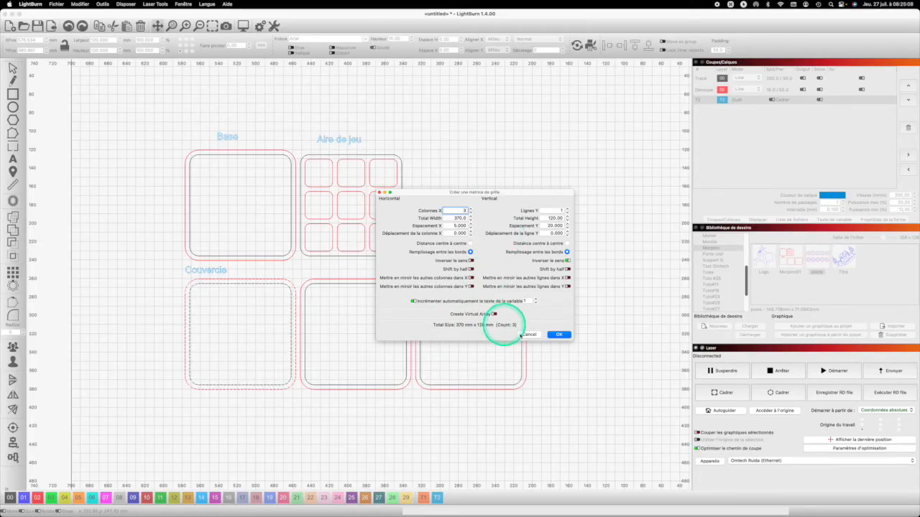
{"action": "left_click", "coordinate": [559, 335]}
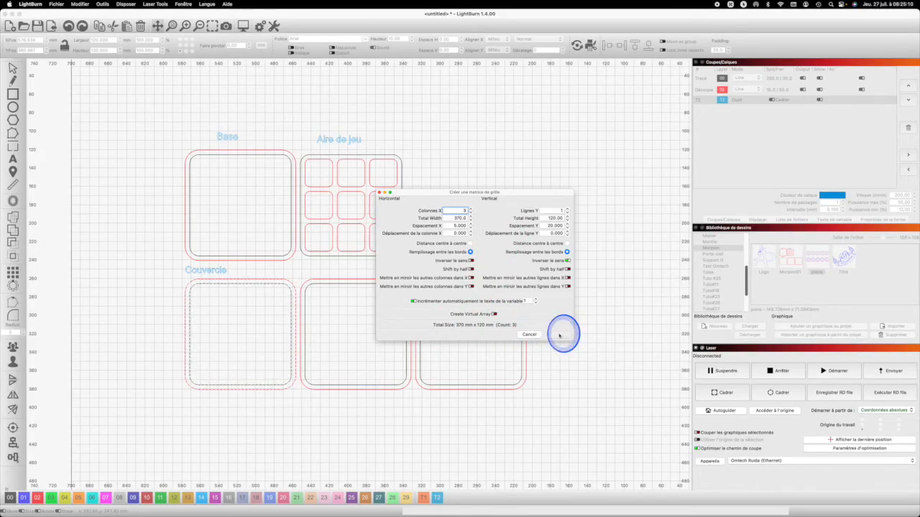
Put all the contours of the two new copies on the red Découpe layer
{"action": "left_click", "coordinate": [390, 324]}
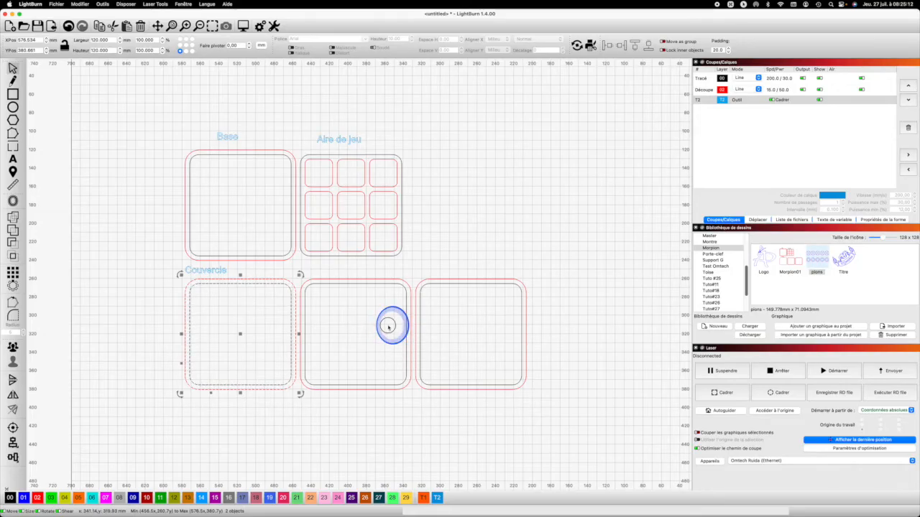
{"action": "left_click_drag", "start_coordinate": [415, 327], "coordinate": [395, 324]}
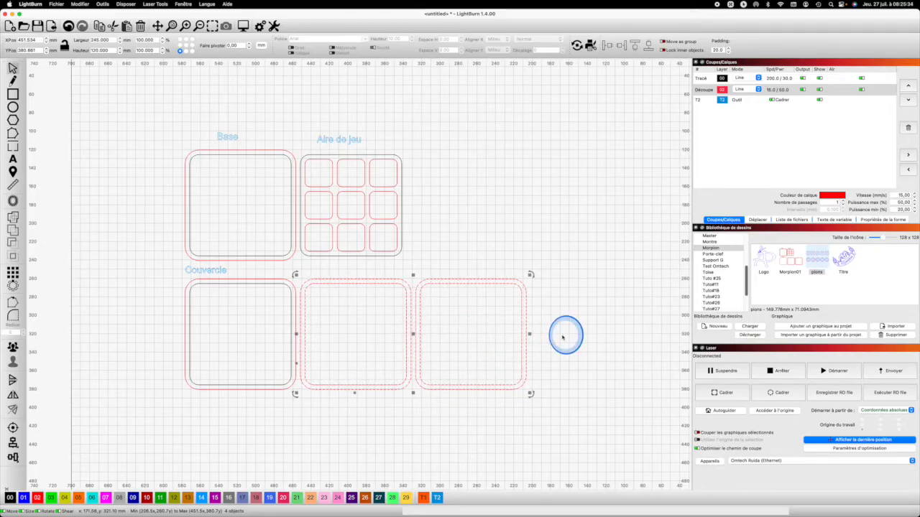
{"action": "left_click", "coordinate": [560, 334]}
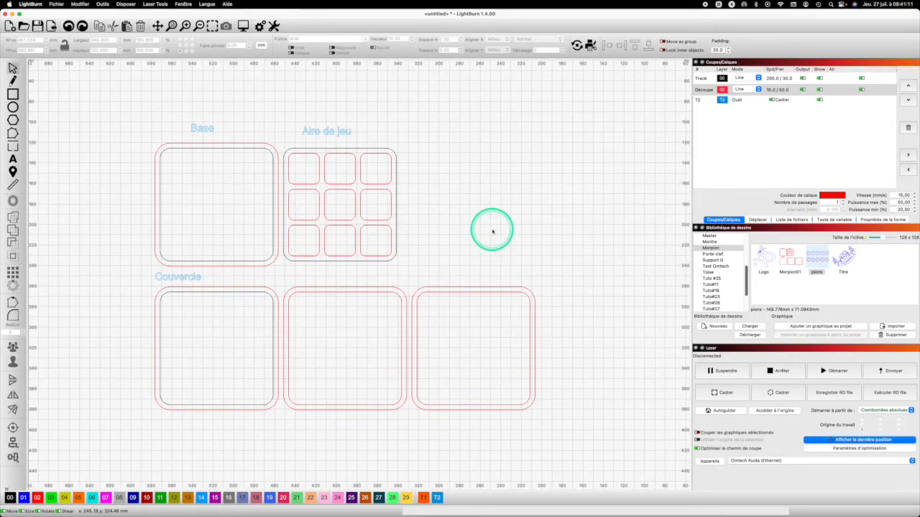
Move the group of nine small squares into the centre of the middle red rounded frame beside "Couvercle"
{"action": "scroll", "coordinate": [397, 237], "scroll_direction": "up", "scroll_amount": 1}
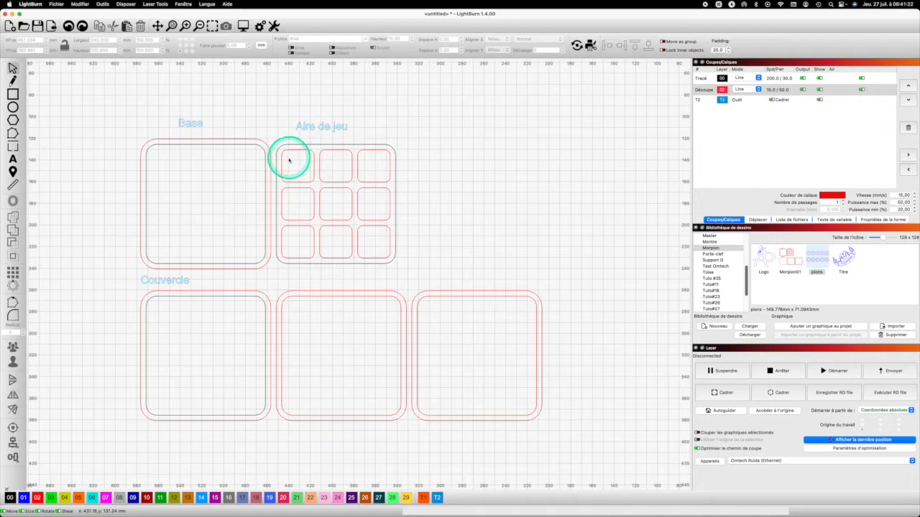
{"action": "left_click", "coordinate": [335, 189]}
{"action": "left_click", "coordinate": [335, 188]}
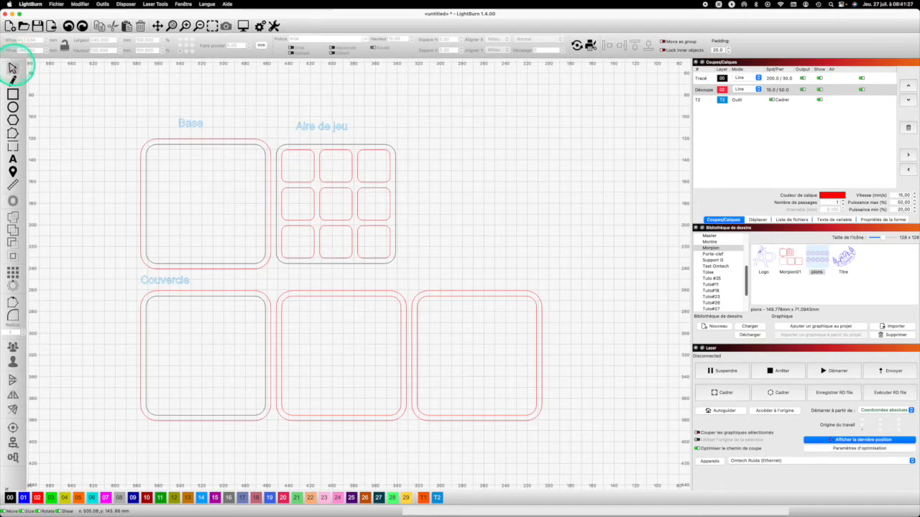
{"action": "left_click", "coordinate": [326, 219]}
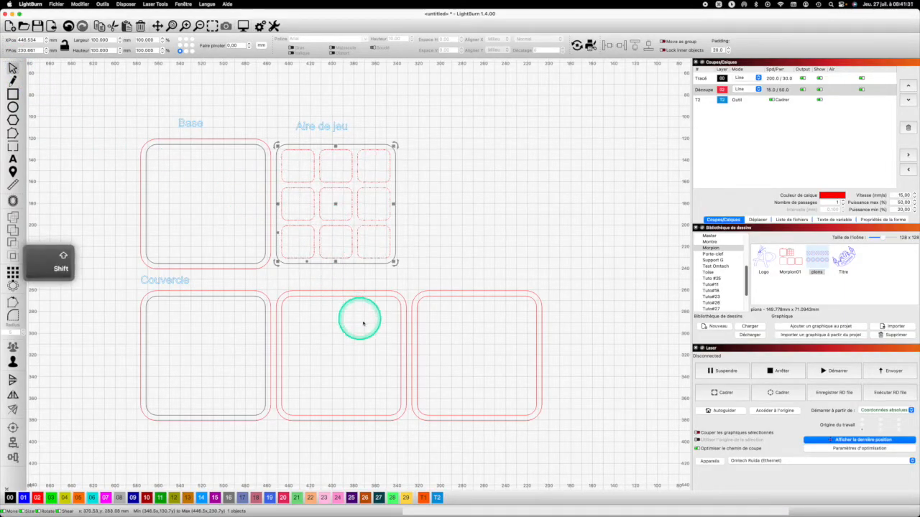
{"action": "left_click", "coordinate": [400, 348], "text": "shift"}
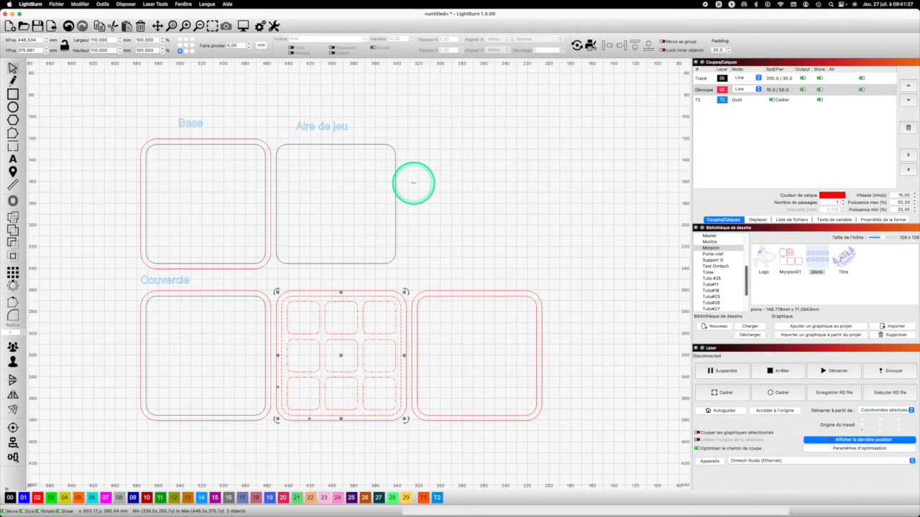
Delete the empty black rounded square beside the base and move the "Aire de jeu" label above the red nine-cell part
{"action": "left_click", "coordinate": [394, 182]}
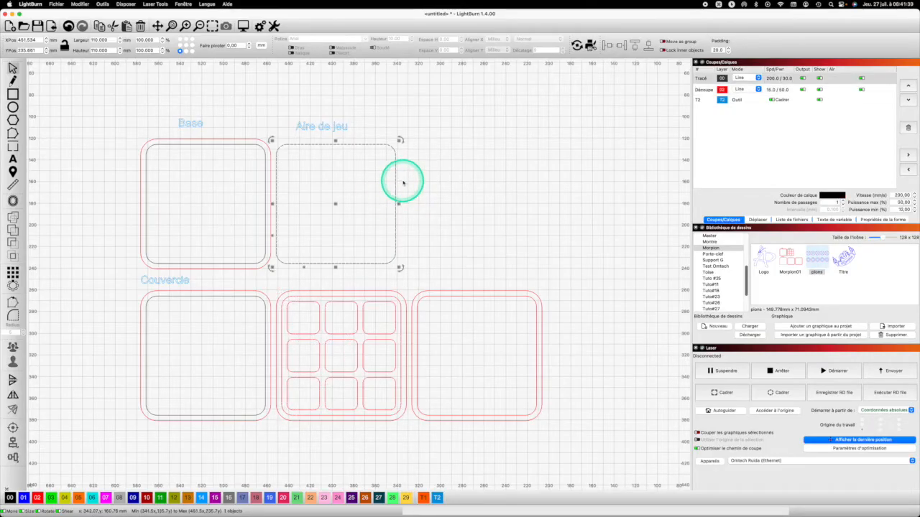
{"action": "key", "text": "Delete"}
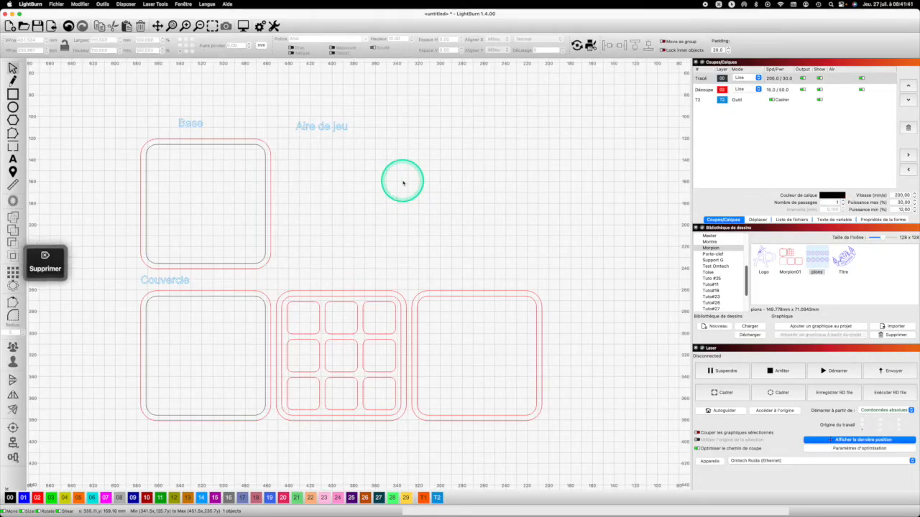
{"action": "left_click", "coordinate": [310, 127]}
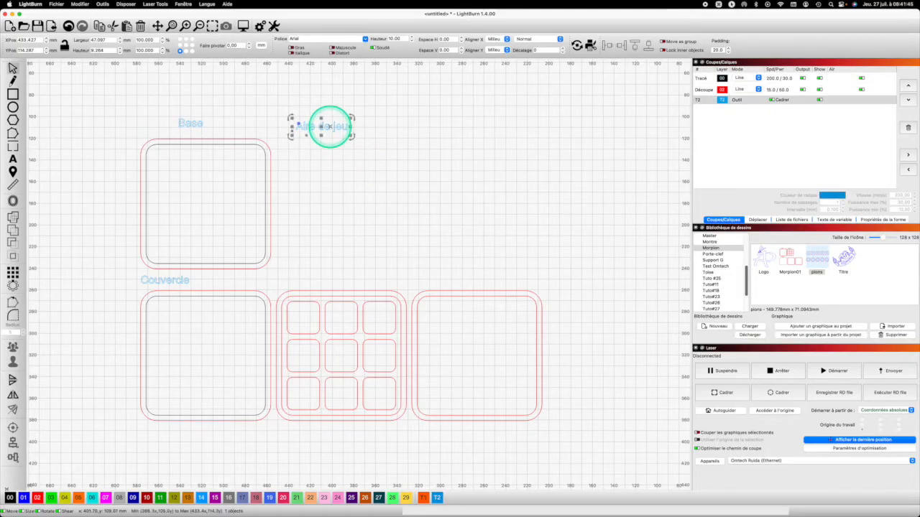
{"action": "left_click", "coordinate": [323, 194]}
{"action": "left_click_drag", "start_coordinate": [323, 194], "coordinate": [333, 278]}
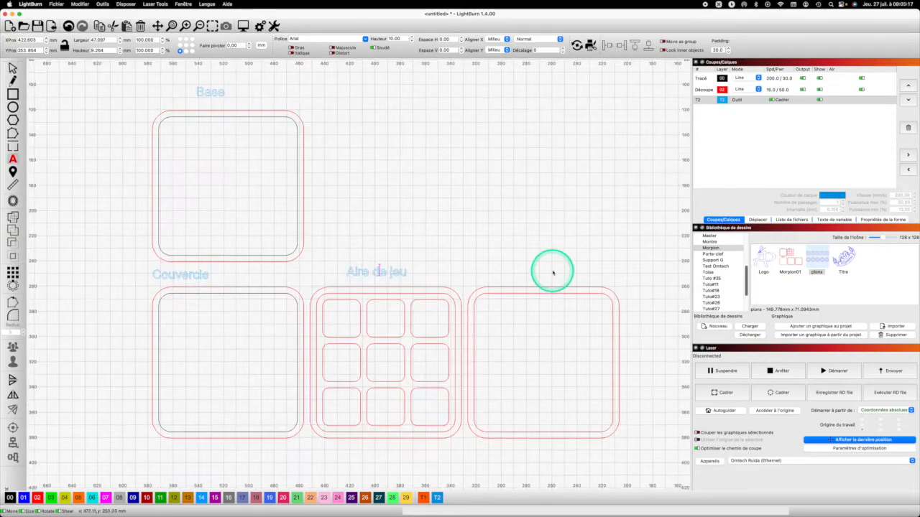
Extend the "Aire de jeu" label so that it reads "Emboîtement + Aire de jeu"
{"action": "key", "text": "Left"}
{"action": "key", "text": "Left"}
{"action": "key", "text": "Left"}
{"action": "key", "text": "Left"}
{"action": "key", "text": "Left"}
{"action": "key", "text": "Left"}
{"action": "type", "text": "Emboîtement -"}
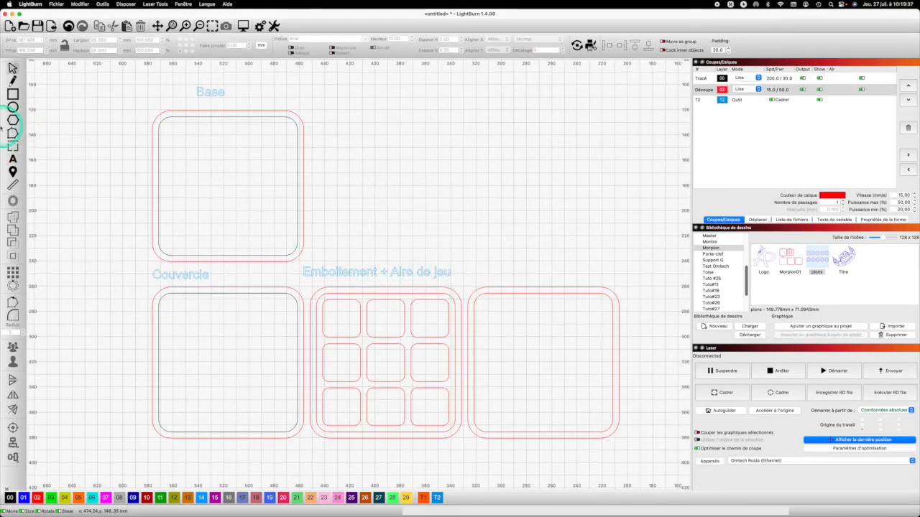
Draw a circle in the empty area beside the base and set its width and height to 28 mm
{"action": "left_click", "coordinate": [13, 107]}
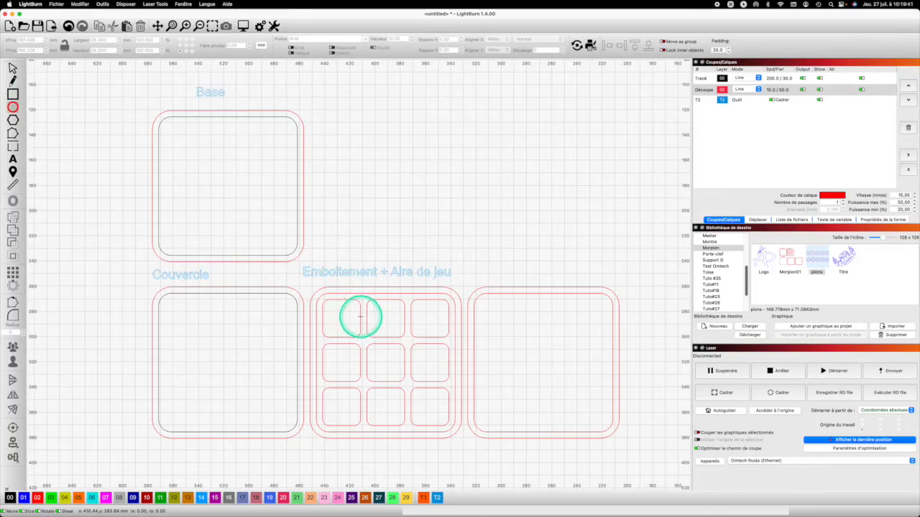
{"action": "left_click_drag", "start_coordinate": [336, 128], "coordinate": [376, 168]}
{"action": "left_click_drag", "start_coordinate": [111, 40], "coordinate": [56, 42]}
{"action": "type", "text": "28"}
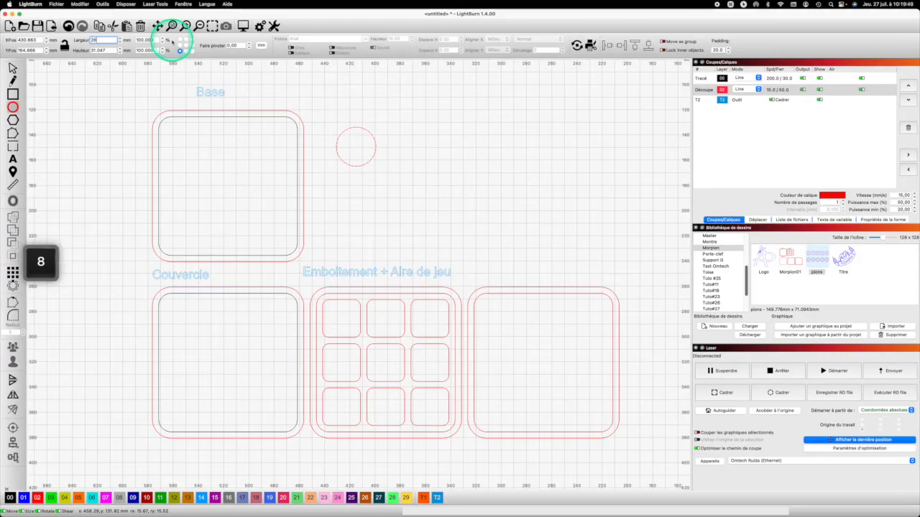
{"action": "key", "text": "Tab"}
{"action": "type", "text": "28"}
{"action": "key", "text": "Return"}
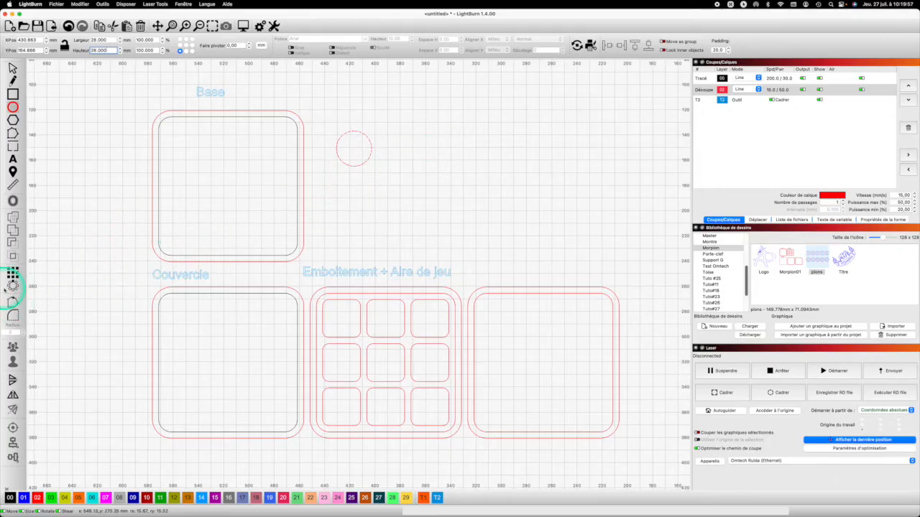
Duplicate the 28 mm circle with a grid array of 1 column and 2 rows, using 20 mm vertical spacing
{"action": "left_click", "coordinate": [13, 272]}
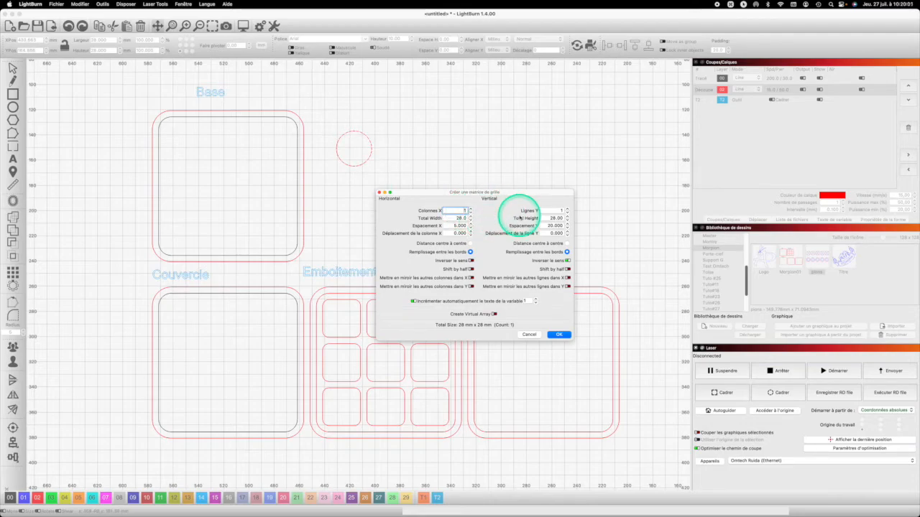
{"action": "left_click", "coordinate": [567, 209]}
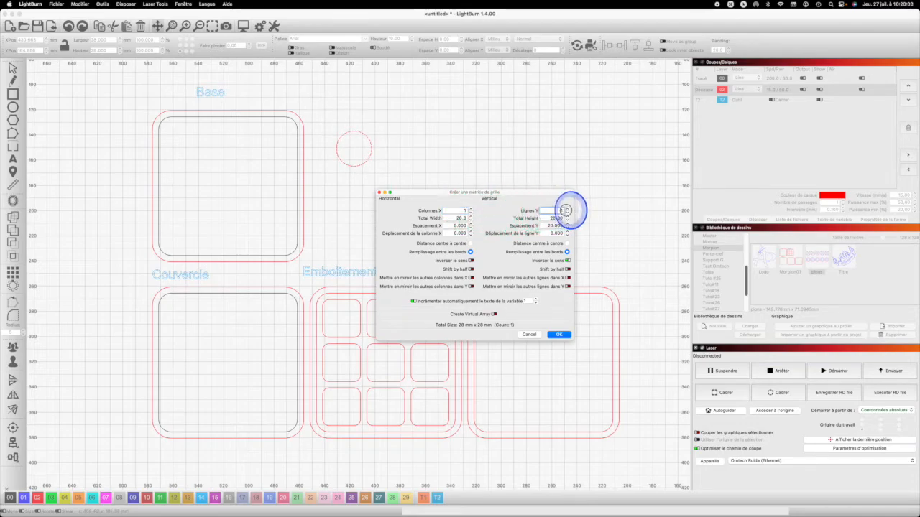
{"action": "key", "text": "Return"}
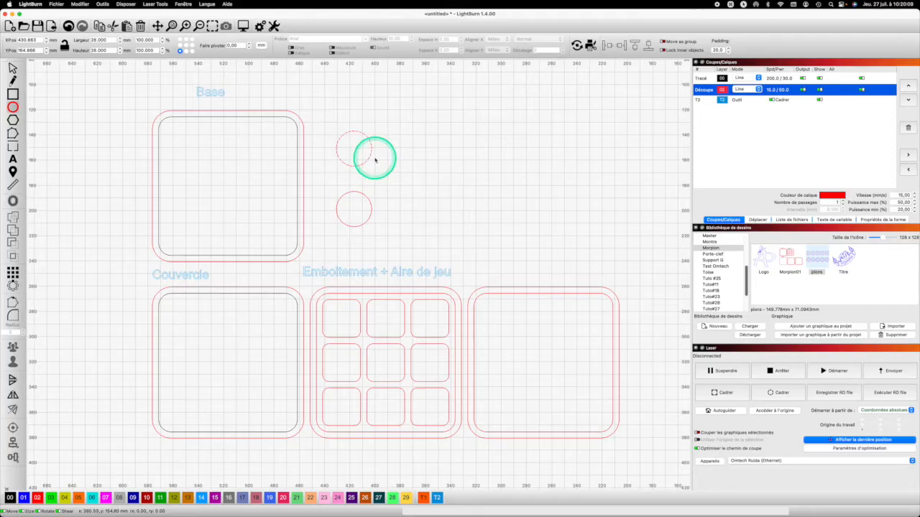
{"action": "left_click", "coordinate": [436, 157]}
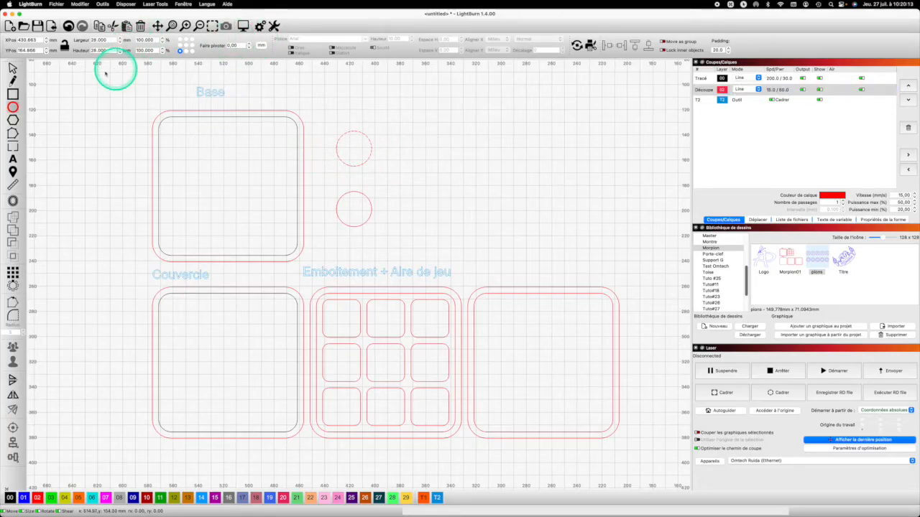
Add the text "X" beside the upper circle, in Arial with a height of 10 mm
{"action": "left_click", "coordinate": [12, 159]}
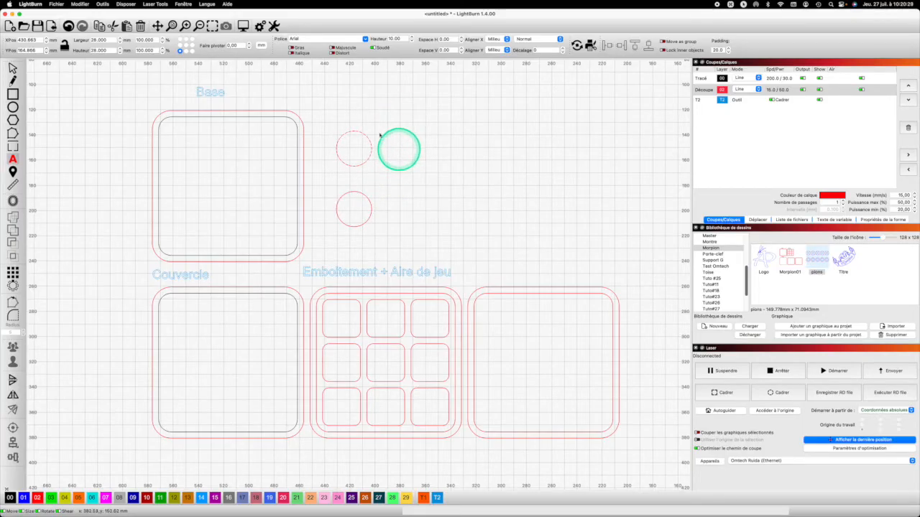
{"action": "left_click", "coordinate": [407, 147]}
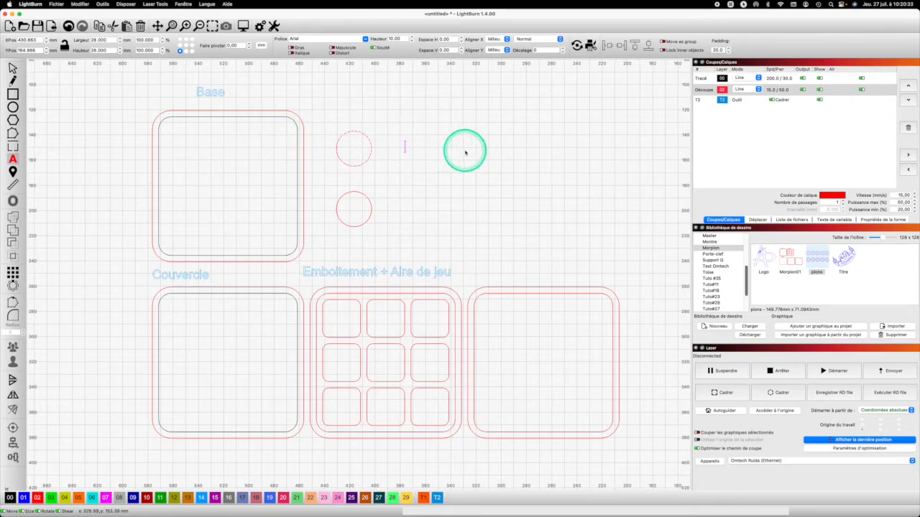
{"action": "type", "text": "X"}
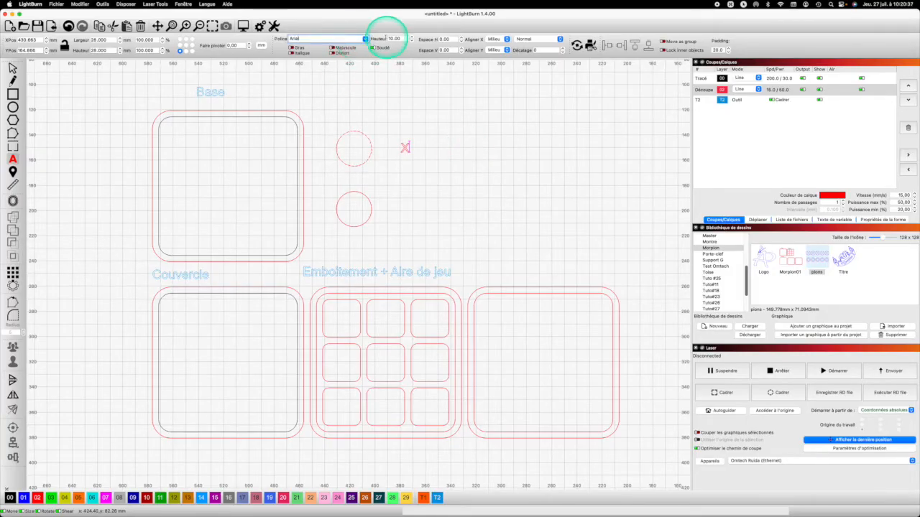
Change the font of the "X" text to Arial Rounded MT Bold
{"action": "left_click", "coordinate": [365, 39]}
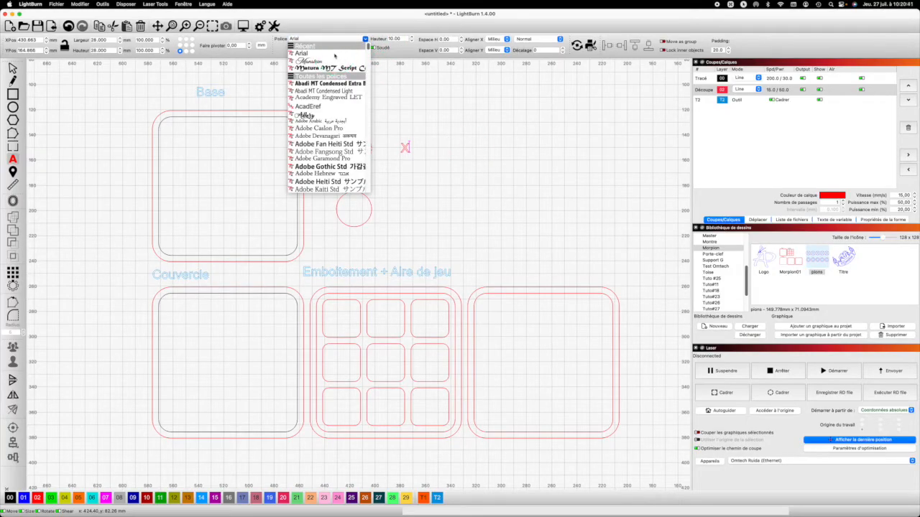
{"action": "scroll", "coordinate": [341, 87], "scroll_direction": "down", "scroll_amount": 4}
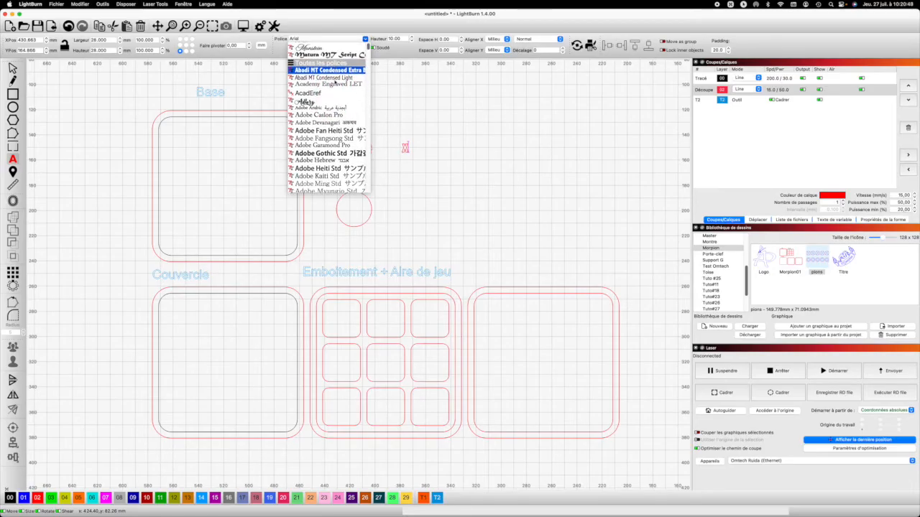
{"action": "scroll", "coordinate": [347, 90], "scroll_direction": "down", "scroll_amount": 15}
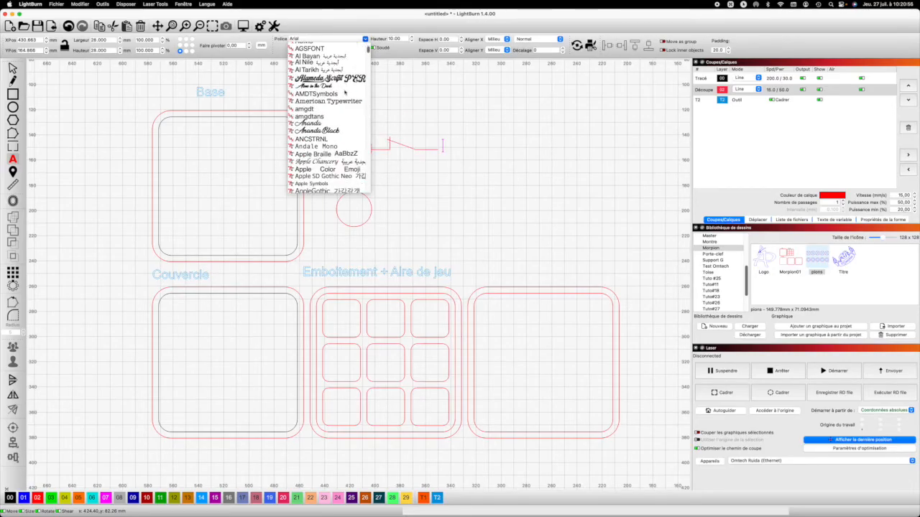
{"action": "scroll", "coordinate": [345, 91], "scroll_direction": "down", "scroll_amount": 8}
{"action": "scroll", "coordinate": [338, 122], "scroll_direction": "up", "scroll_amount": 3}
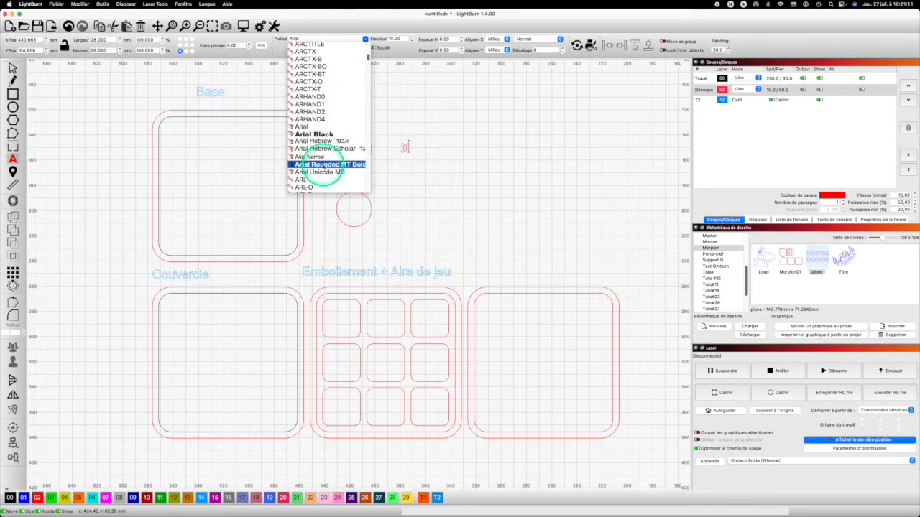
{"action": "left_click", "coordinate": [347, 162]}
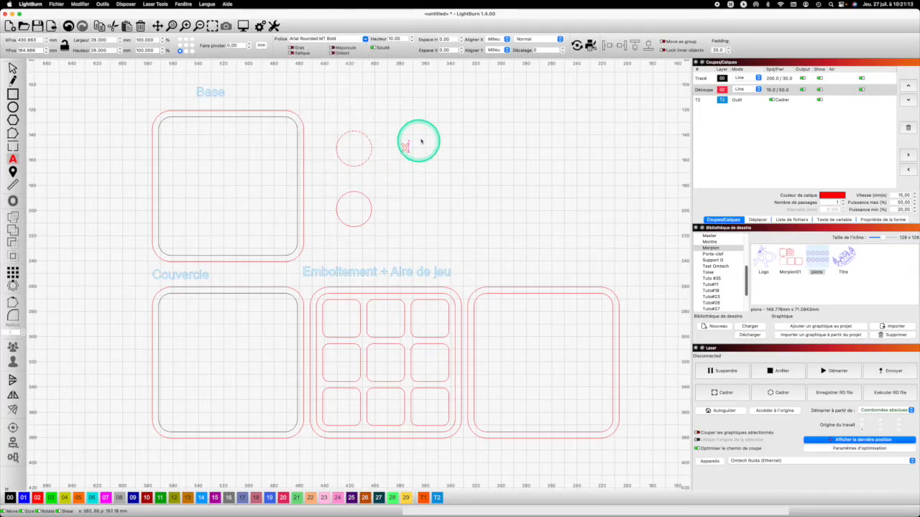
Enlarge the "X" text and set its width and height to 25 mm
{"action": "left_click", "coordinate": [12, 68]}
{"action": "left_click", "coordinate": [407, 148]}
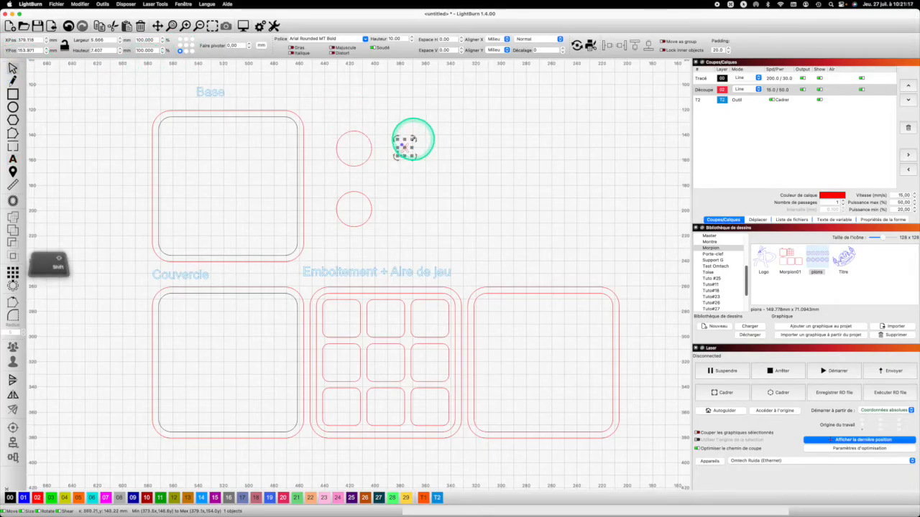
{"action": "left_click_drag", "start_coordinate": [414, 136], "coordinate": [432, 125]}
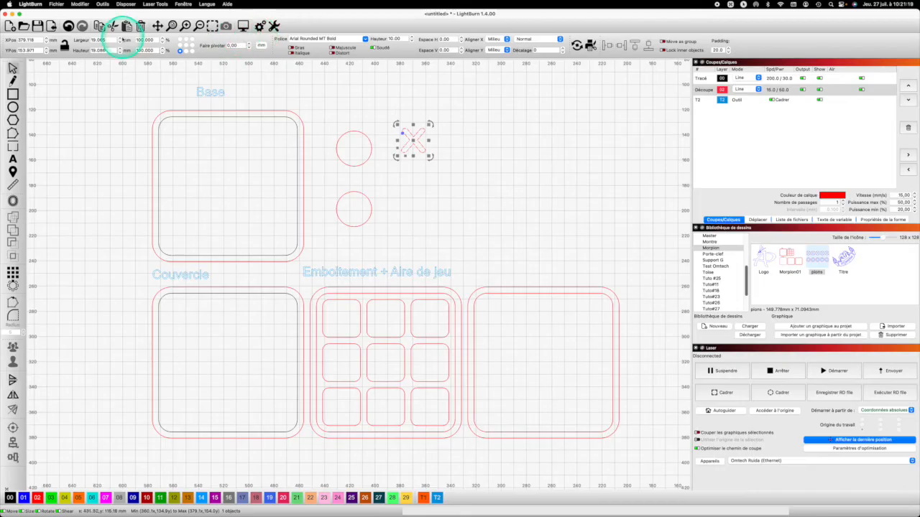
{"action": "left_click_drag", "start_coordinate": [92, 40], "coordinate": [119, 41]}
{"action": "type", "text": "25"}
{"action": "key", "text": "Tab"}
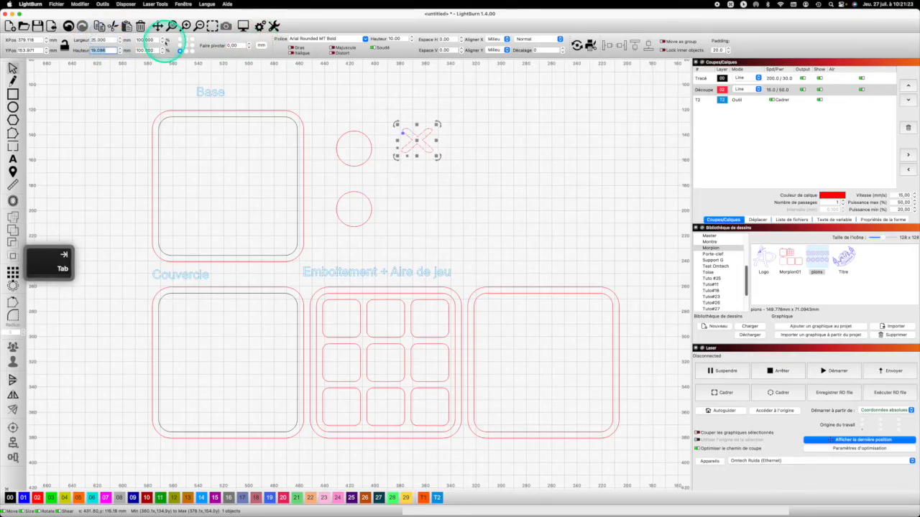
{"action": "type", "text": "25"}
{"action": "key", "text": "Tab"}
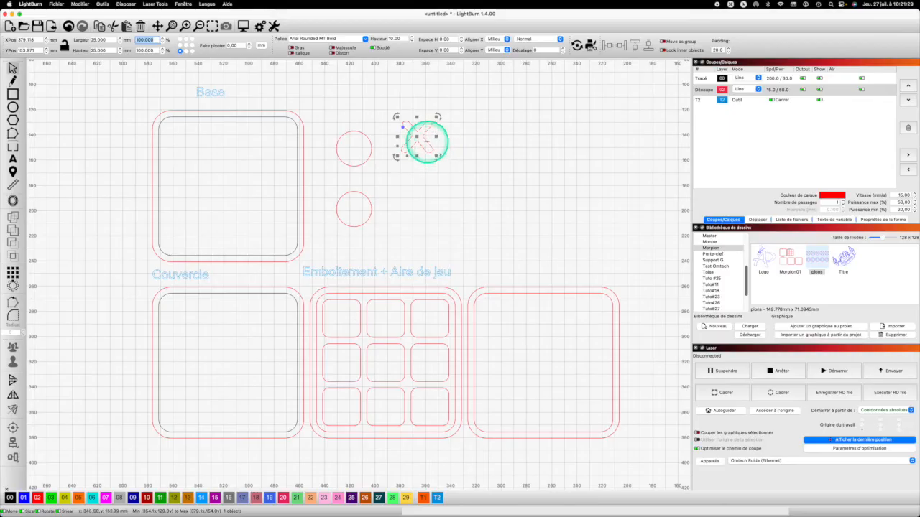
Move the "X" onto the upper circle and set its width and height to 20 mm
{"action": "left_click_drag", "start_coordinate": [425, 139], "coordinate": [352, 148]}
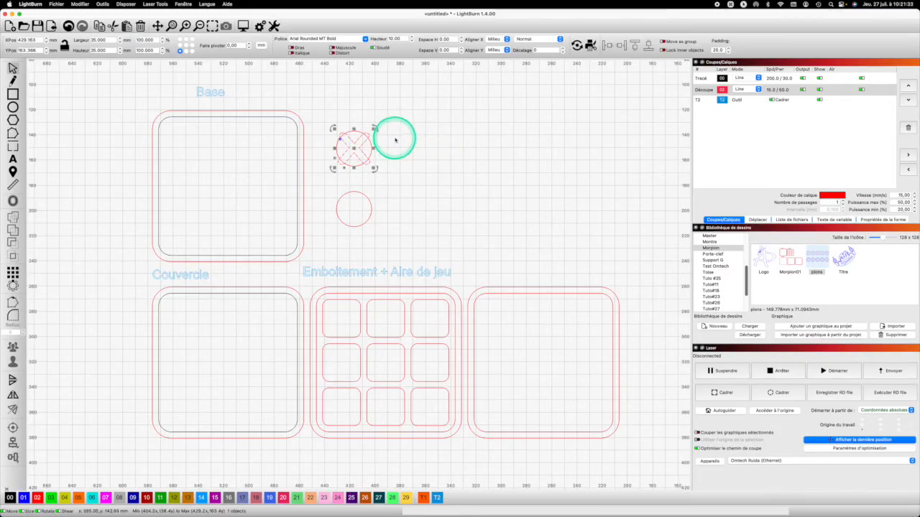
{"action": "left_click", "coordinate": [108, 40]}
{"action": "type", "text": "35"}
{"action": "key", "text": "Return"}
{"action": "type", "text": "20"}
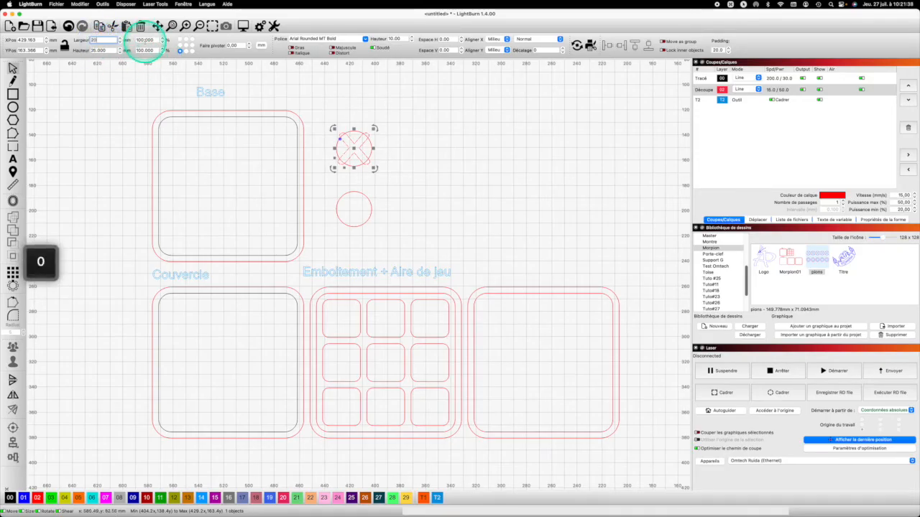
{"action": "left_click", "coordinate": [115, 52]}
{"action": "left_click", "coordinate": [95, 51]}
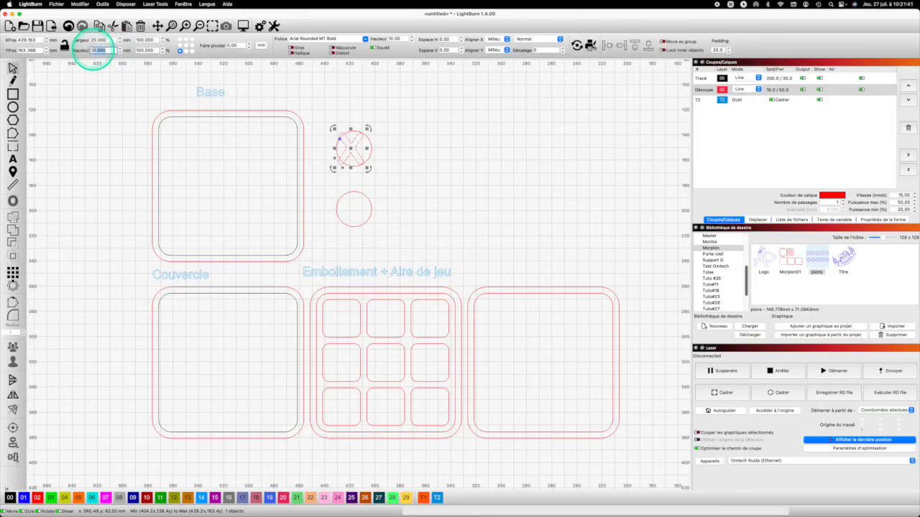
{"action": "type", "text": "30"}
{"action": "key", "text": "Return"}
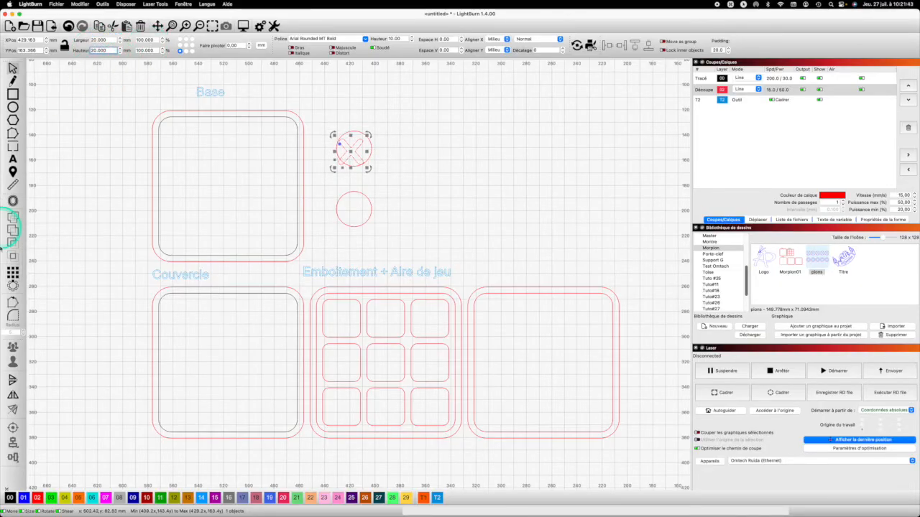
Select the "X" together with the upper circle and align both on a common centre
{"action": "key", "text": "Caps_Lock"}
{"action": "type", "text": "28"}
{"action": "key", "text": "Return"}
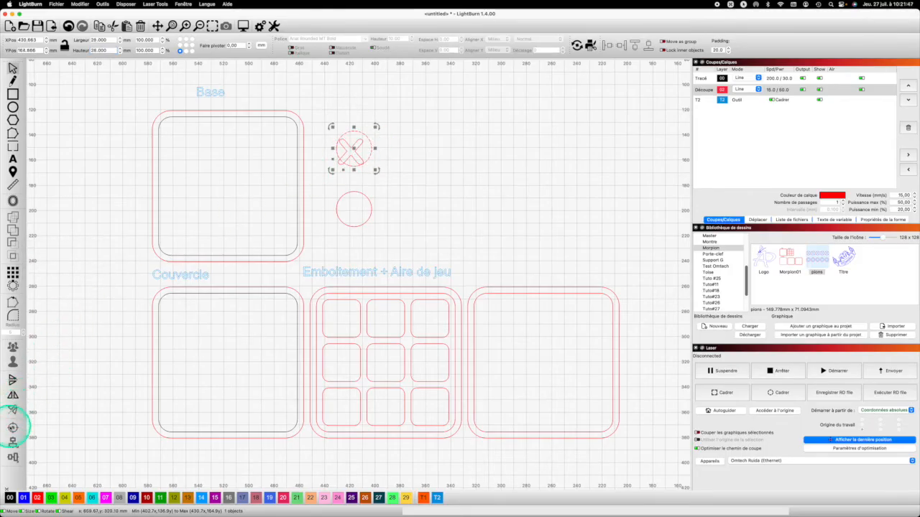
{"action": "left_click", "coordinate": [420, 156]}
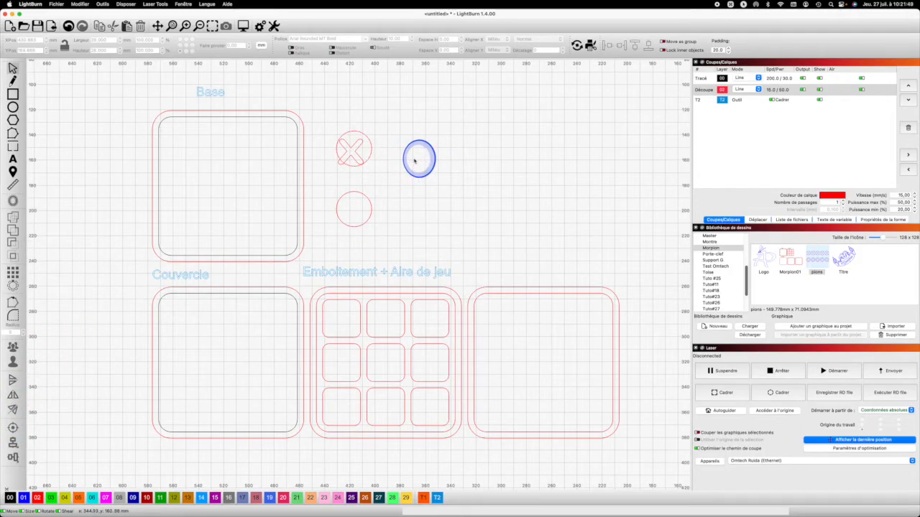
{"action": "left_click_drag", "start_coordinate": [379, 155], "coordinate": [345, 151]}
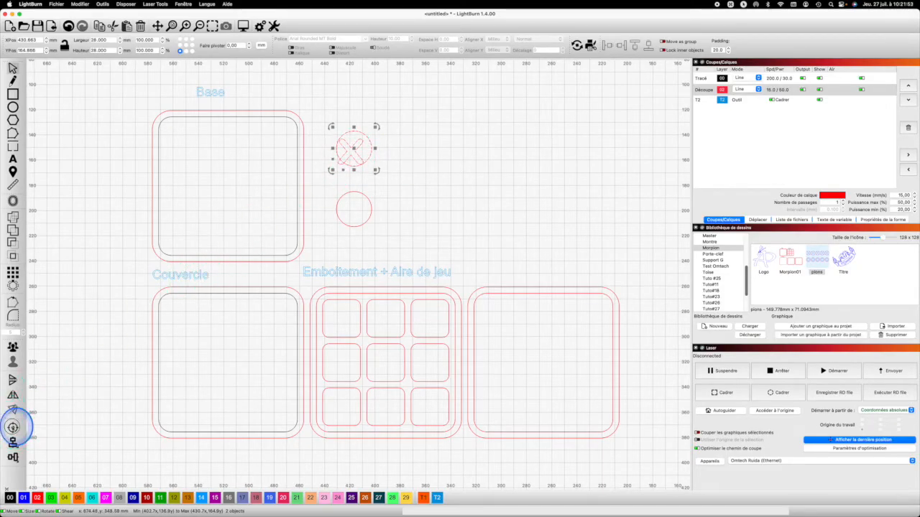
{"action": "left_click", "coordinate": [431, 160]}
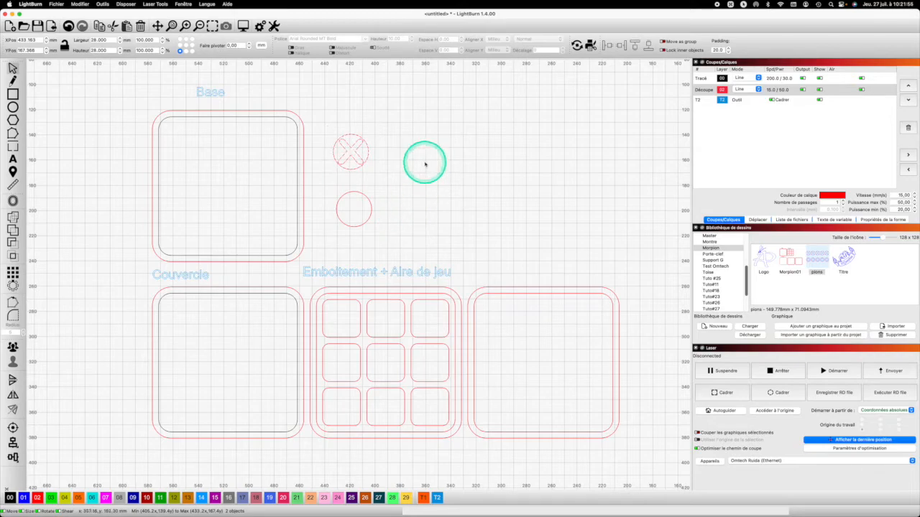
Assign the "X" to the blue 01 engraving layer
{"action": "scroll", "coordinate": [425, 164], "scroll_direction": "up", "scroll_amount": 3}
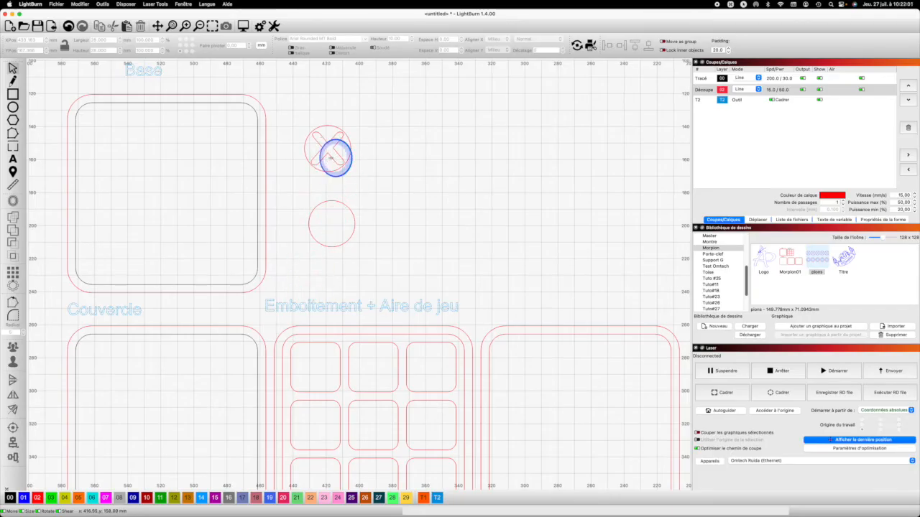
{"action": "left_click", "coordinate": [330, 157]}
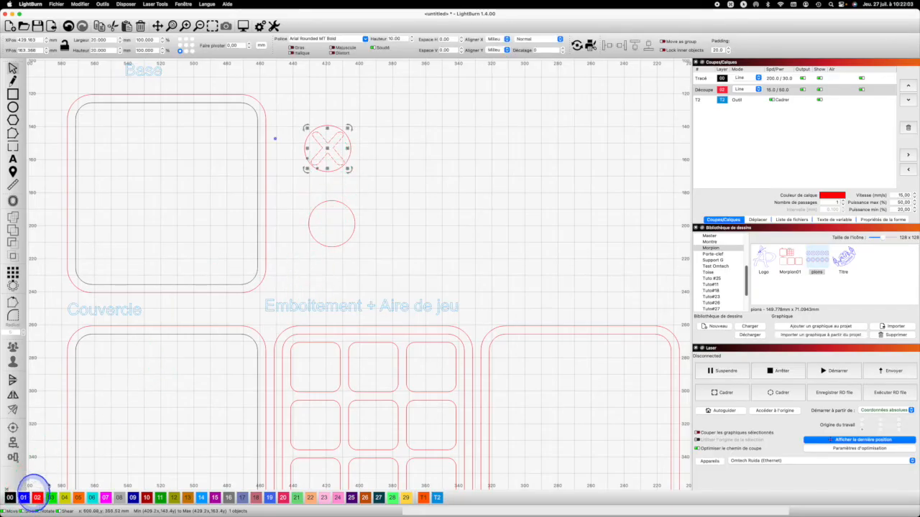
{"action": "left_click", "coordinate": [23, 497]}
Copy the engraved "X" and paste it onto the lower circle
{"action": "left_click", "coordinate": [369, 236]}
{"action": "left_click_drag", "start_coordinate": [371, 236], "coordinate": [335, 152]}
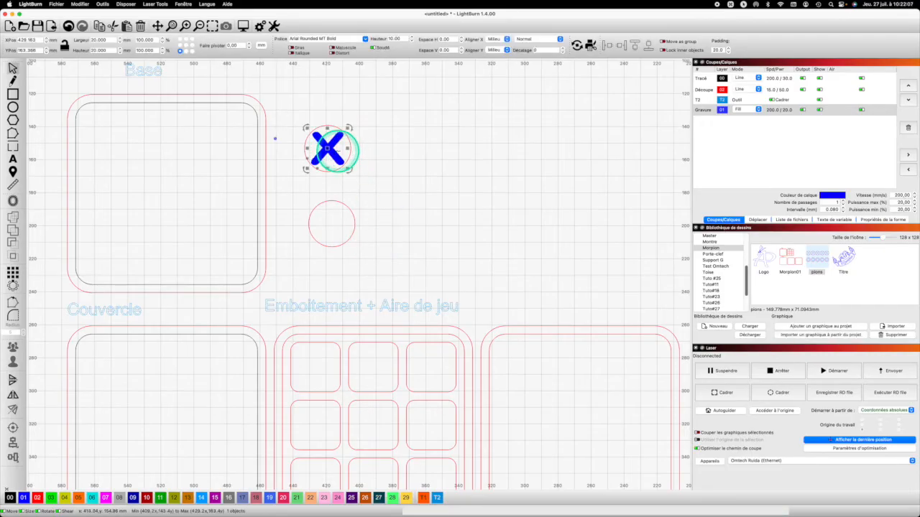
{"action": "key", "text": "super+c"}
{"action": "left_click", "coordinate": [335, 230]}
{"action": "key", "text": "super+v"}
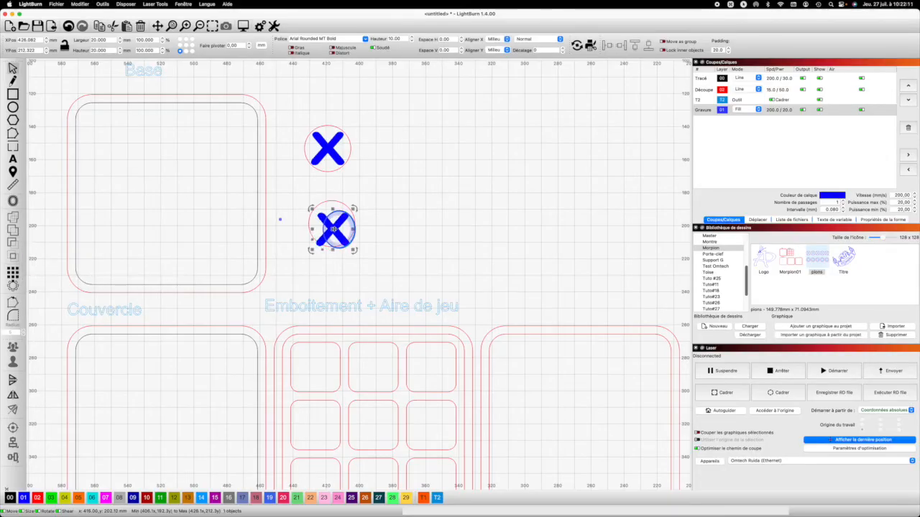
Replace the pasted "X" with a lowercase "o" and centre it in the lower circle
{"action": "key", "text": "super+t"}
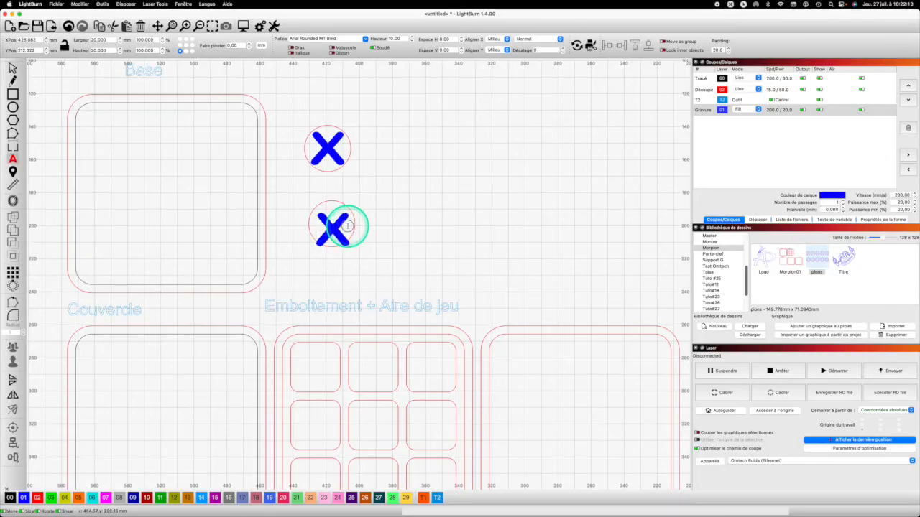
{"action": "key", "text": "BackSpace"}
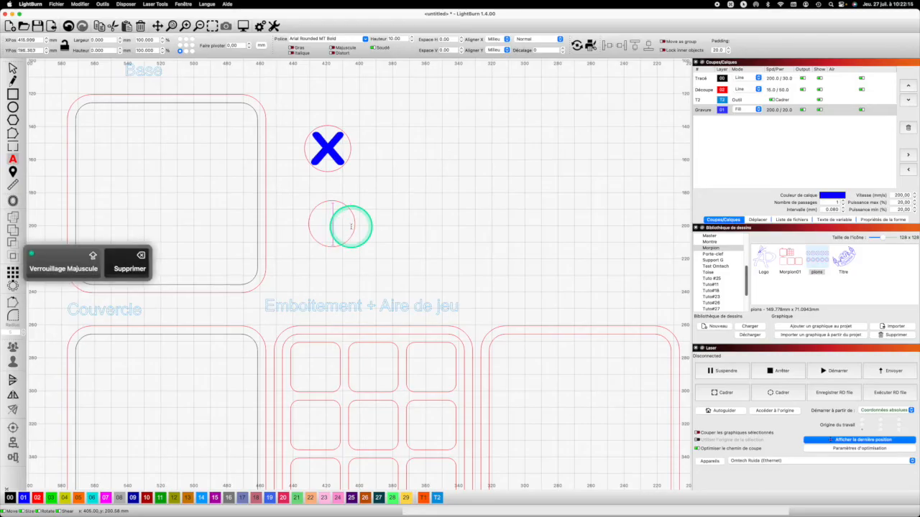
{"action": "type", "text": "O"}
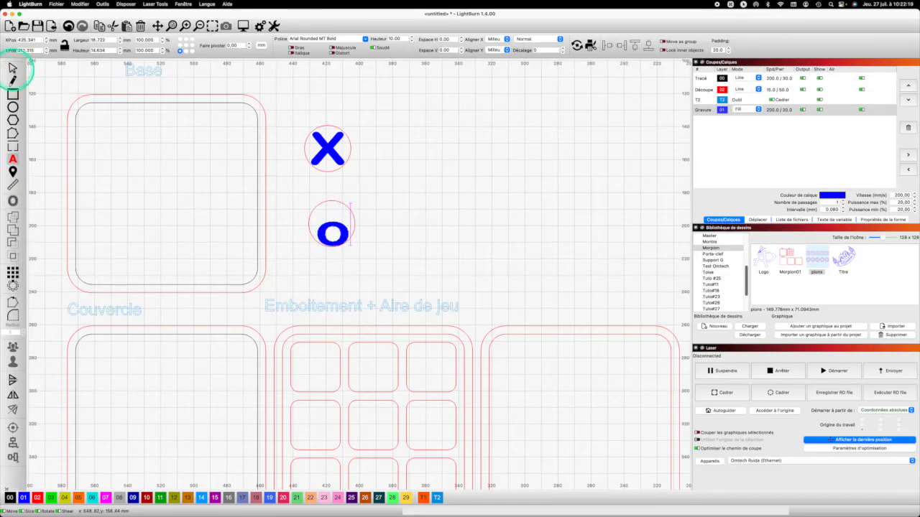
{"action": "left_click", "coordinate": [332, 234]}
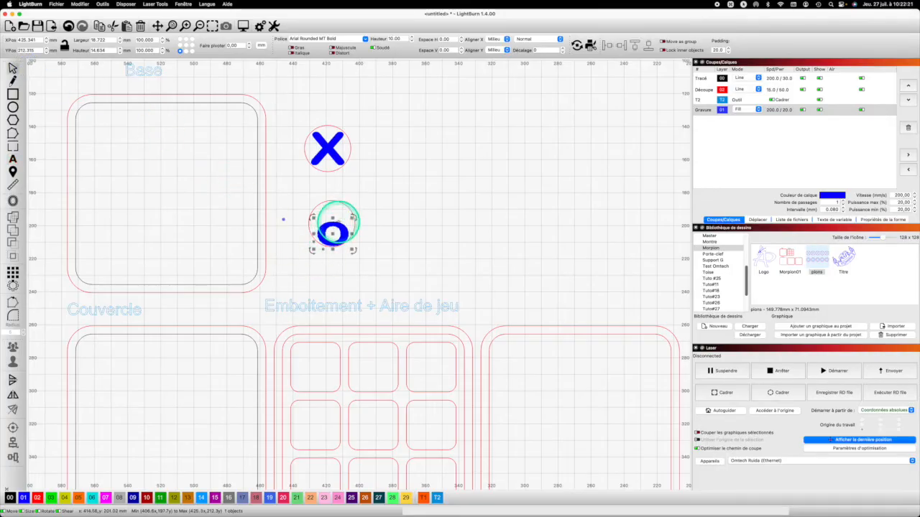
{"action": "key", "text": "shift"}
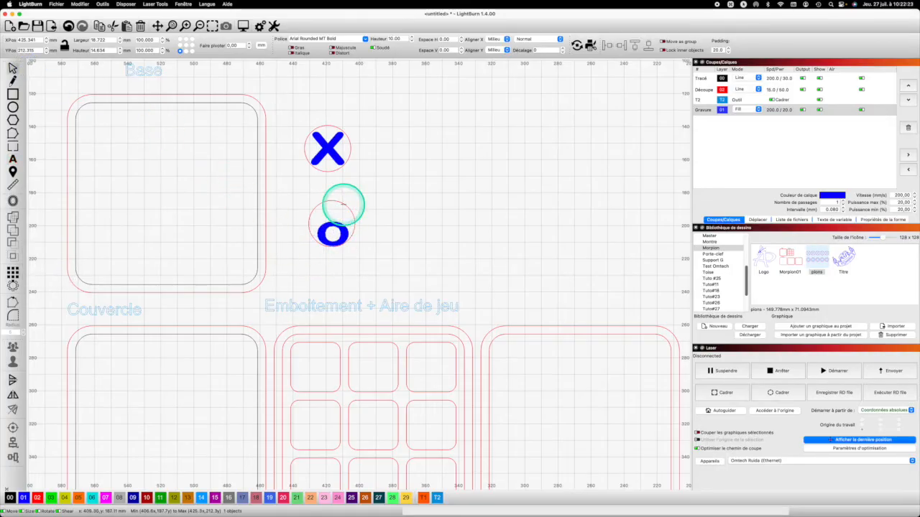
{"action": "left_click", "coordinate": [342, 204], "text": "shift"}
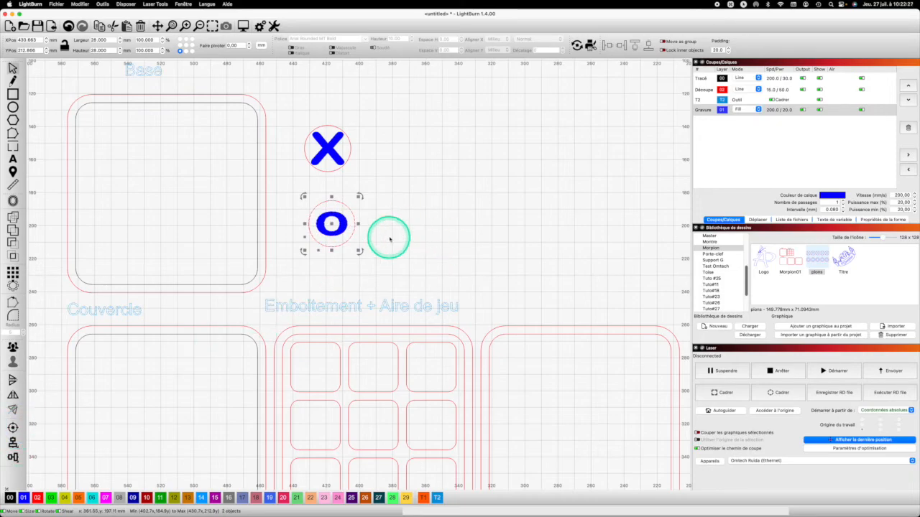
{"action": "left_click_drag", "start_coordinate": [359, 194], "coordinate": [356, 197]}
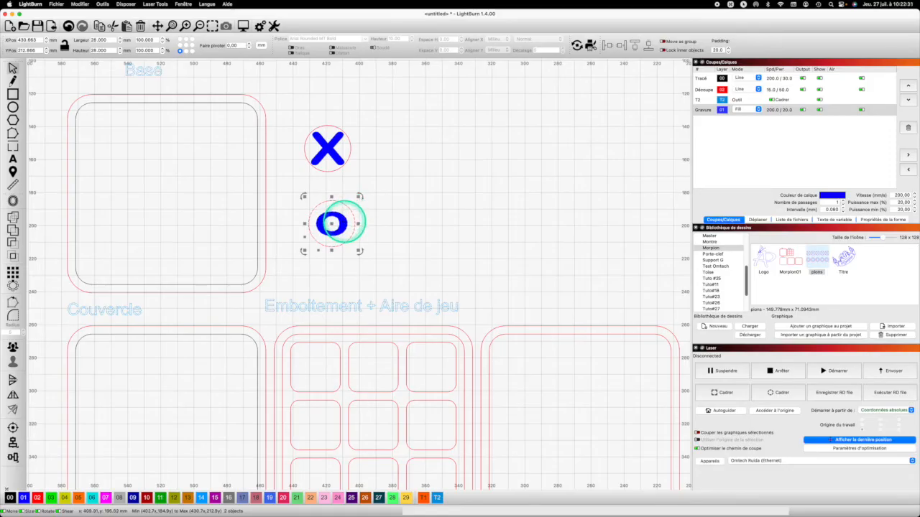
Change the letter on the lower circle to a capital "O" and centre it in the circle
{"action": "left_click", "coordinate": [348, 223]}
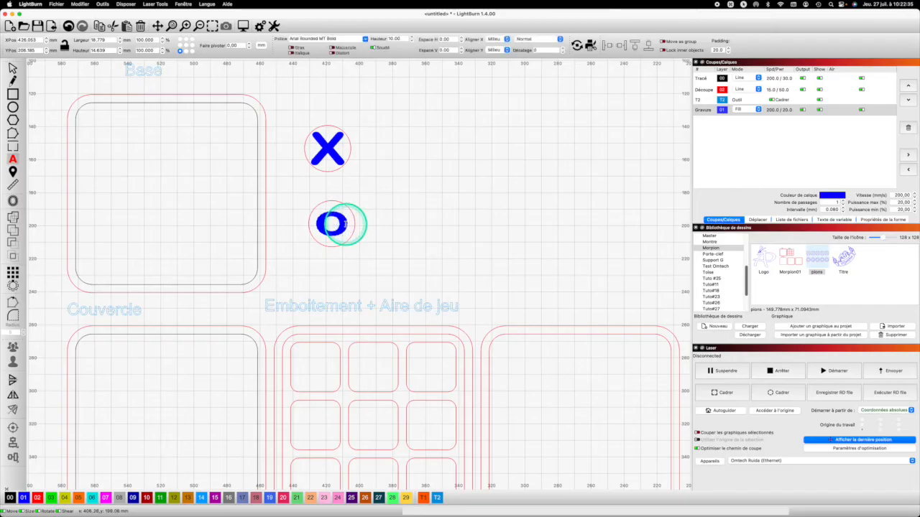
{"action": "key", "text": "BackSpace"}
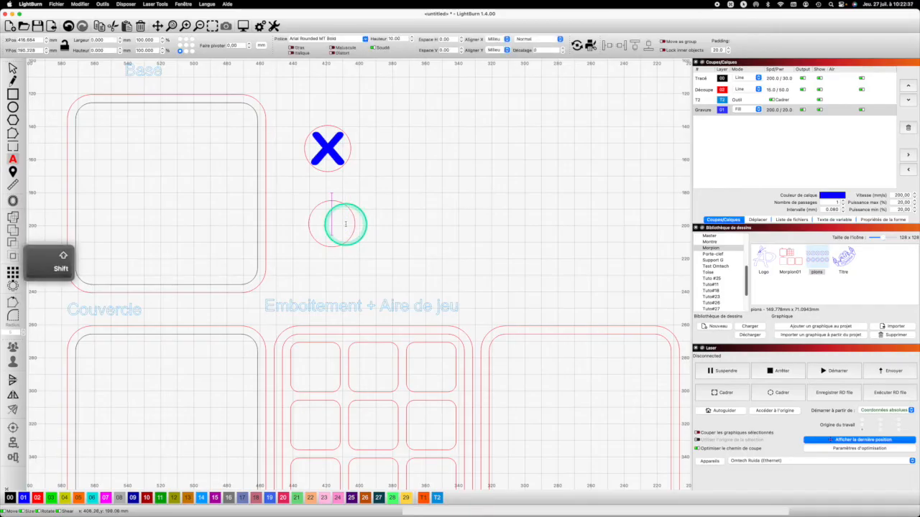
{"action": "type", "text": "O"}
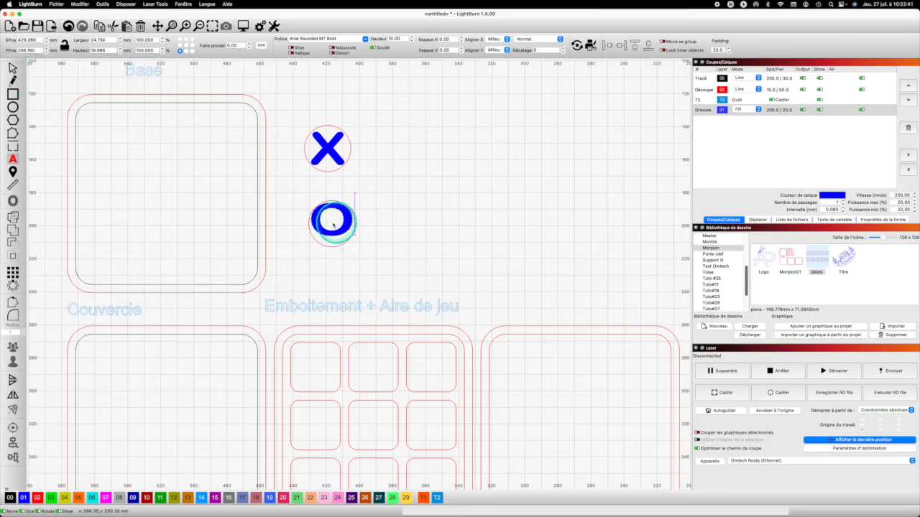
{"action": "key", "text": "shift"}
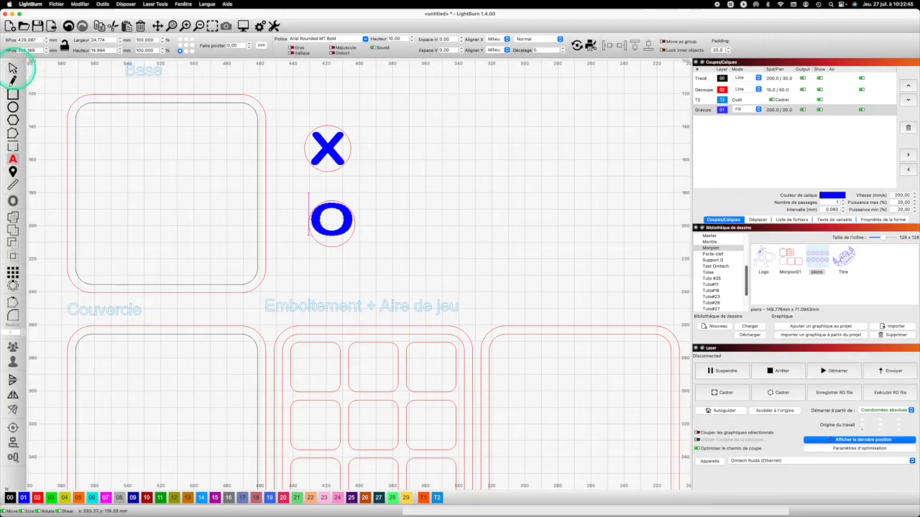
{"action": "left_click", "coordinate": [341, 230], "text": "shift"}
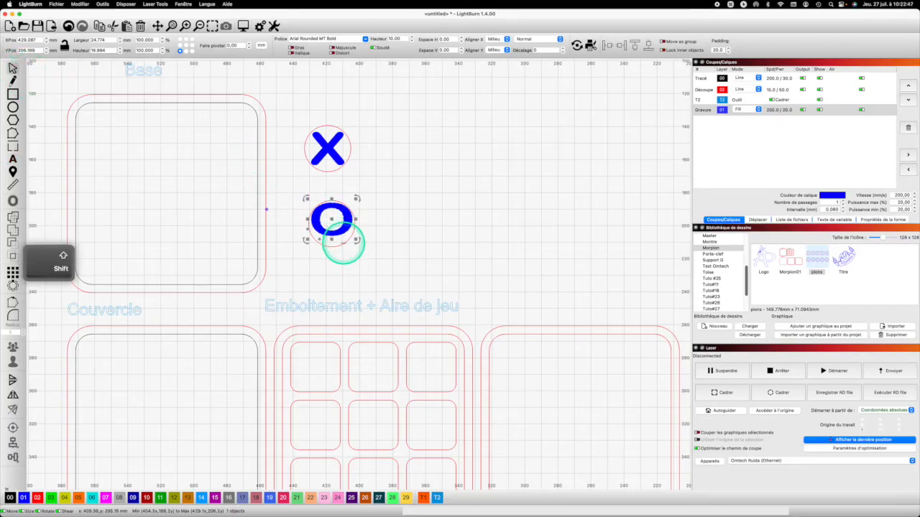
{"action": "left_click", "coordinate": [361, 236], "text": "shift"}
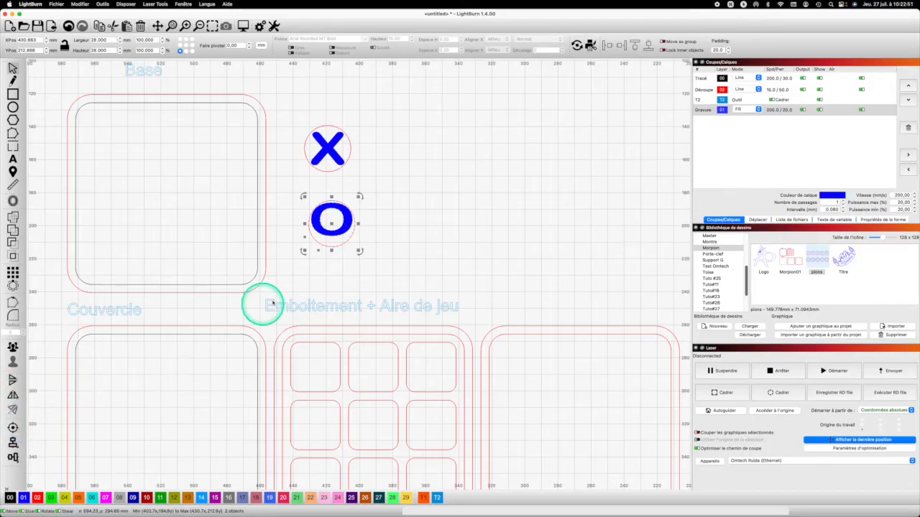
{"action": "left_click", "coordinate": [421, 238]}
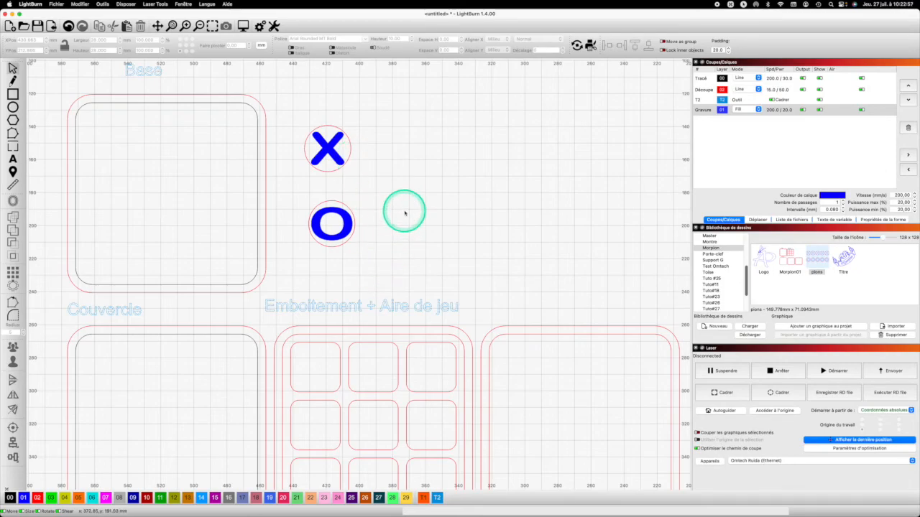
Group the "X" with its circle, and group the "O" with its circle
{"action": "left_click_drag", "start_coordinate": [407, 221], "coordinate": [377, 255]}
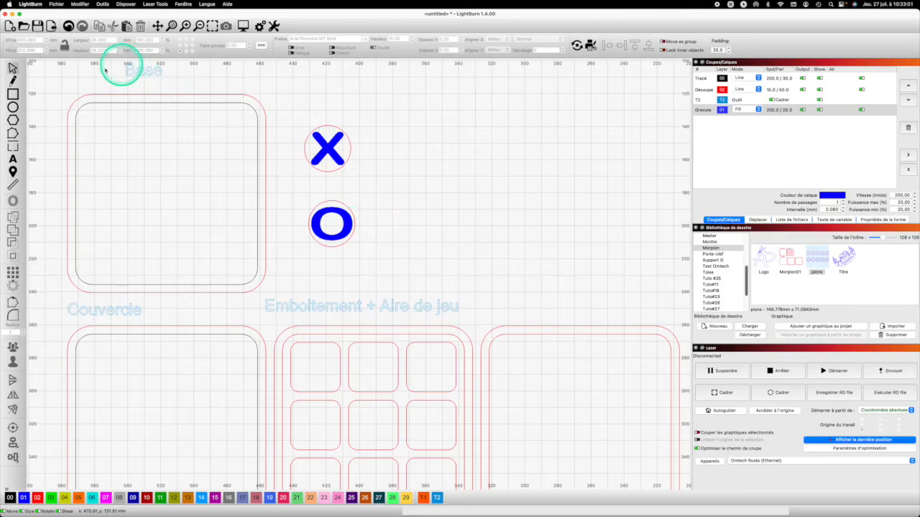
{"action": "left_click", "coordinate": [314, 153]}
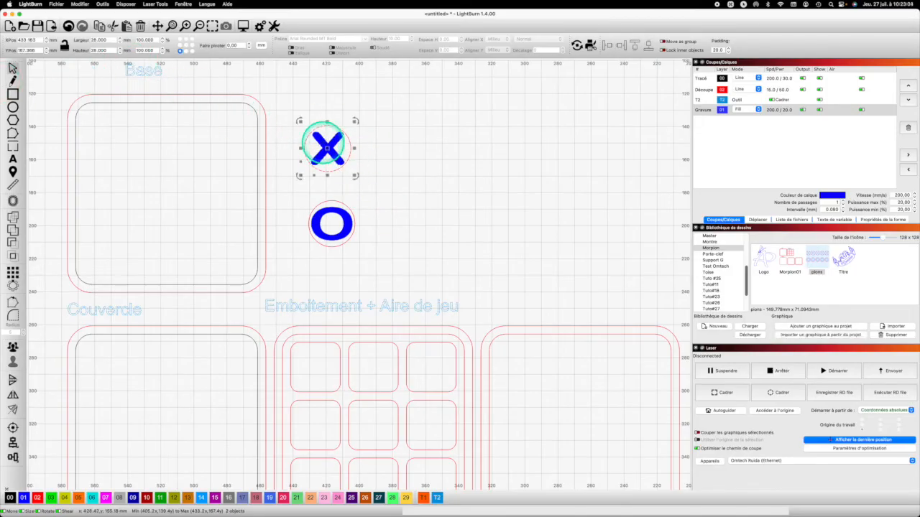
{"action": "left_click", "coordinate": [12, 348]}
{"action": "left_click_drag", "start_coordinate": [366, 240], "coordinate": [303, 205]}
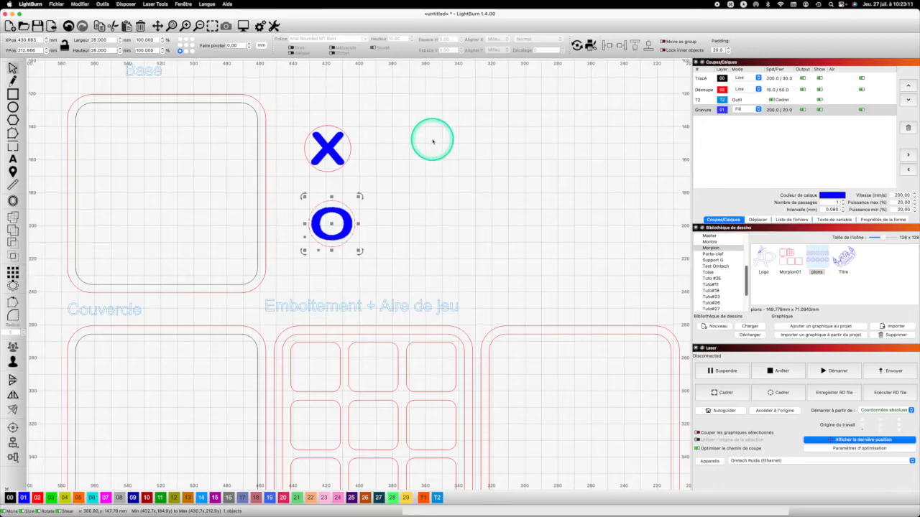
{"action": "left_click", "coordinate": [419, 216]}
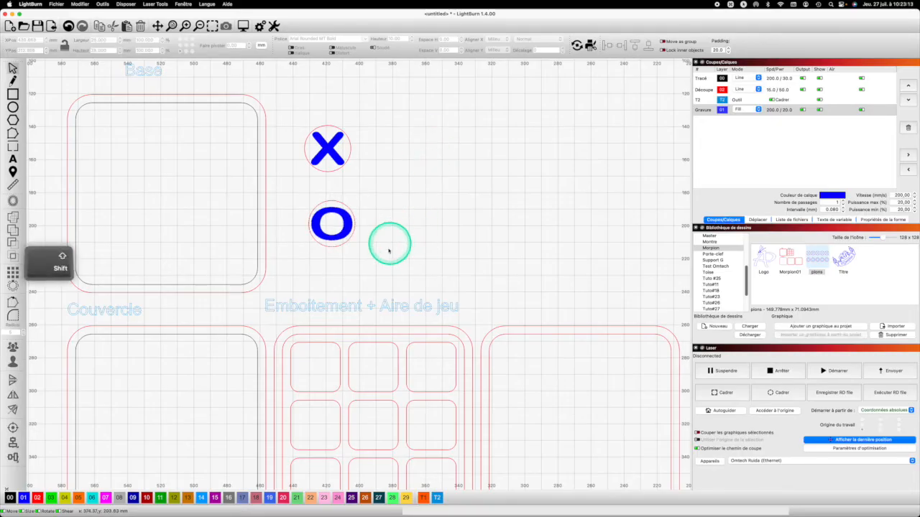
Align the X piece and the O piece on a common vertical centre line
{"action": "left_click_drag", "start_coordinate": [284, 106], "coordinate": [285, 105]}
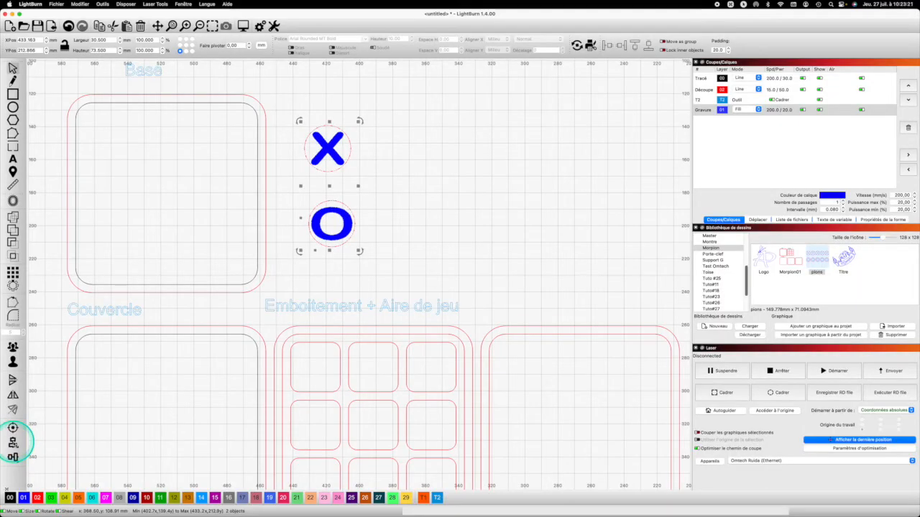
{"action": "left_click", "coordinate": [13, 442]}
{"action": "left_click", "coordinate": [43, 453]}
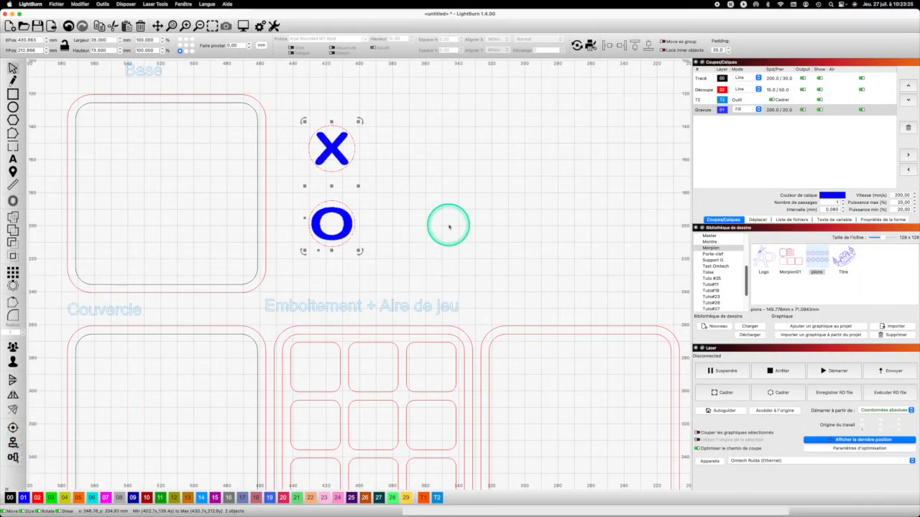
{"action": "left_click", "coordinate": [412, 223]}
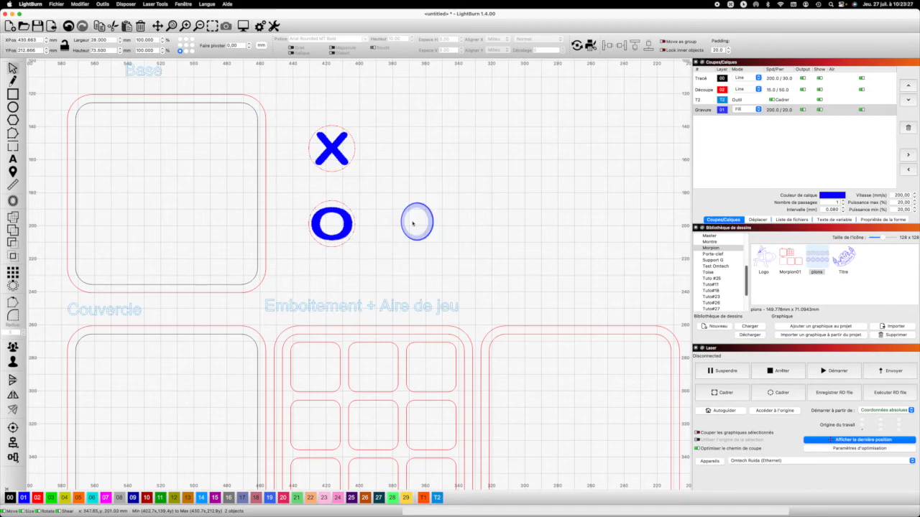
Move the O piece up 15 mm so it sits just below the X piece
{"action": "left_click", "coordinate": [345, 223]}
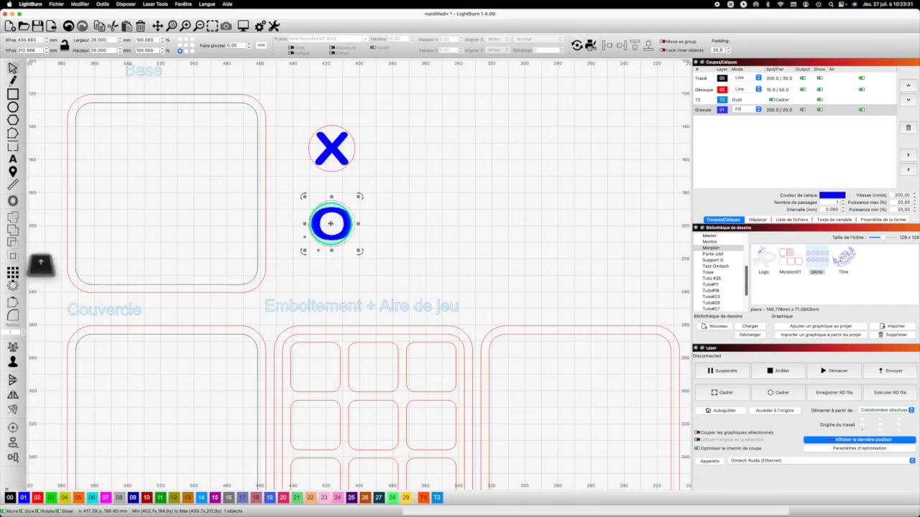
{"action": "key", "text": "Up"}
{"action": "key", "text": "Up"}
{"action": "key", "text": "Up"}
{"action": "key", "text": "Up"}
{"action": "key", "text": "Up"}
{"action": "key", "text": "Down"}
{"action": "key", "text": "Down"}
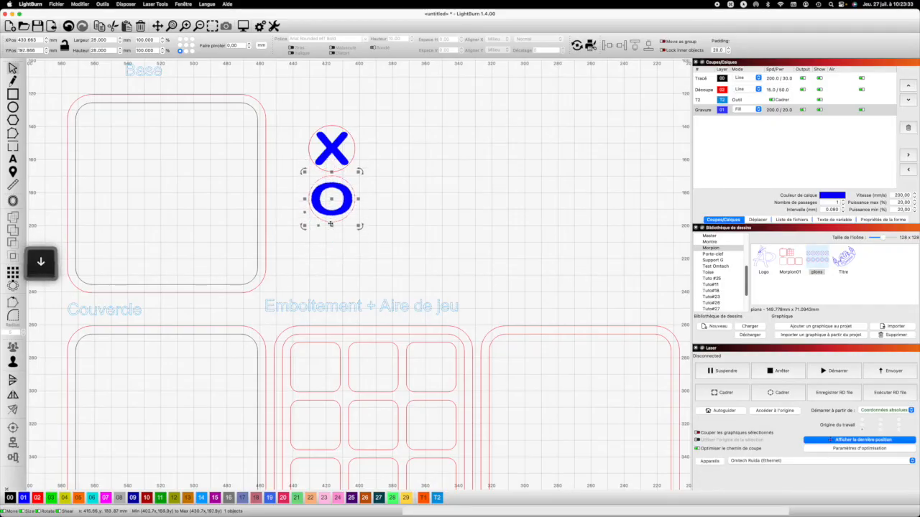
{"action": "left_click", "coordinate": [392, 163]}
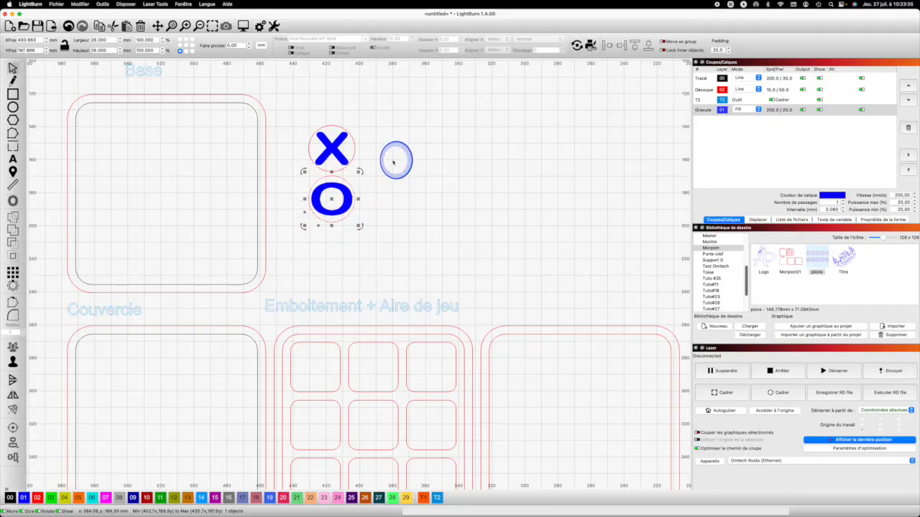
Create a grid array of the X and O pieces with 5 columns
{"action": "left_click_drag", "start_coordinate": [394, 204], "coordinate": [289, 136]}
{"action": "left_click", "coordinate": [13, 273]}
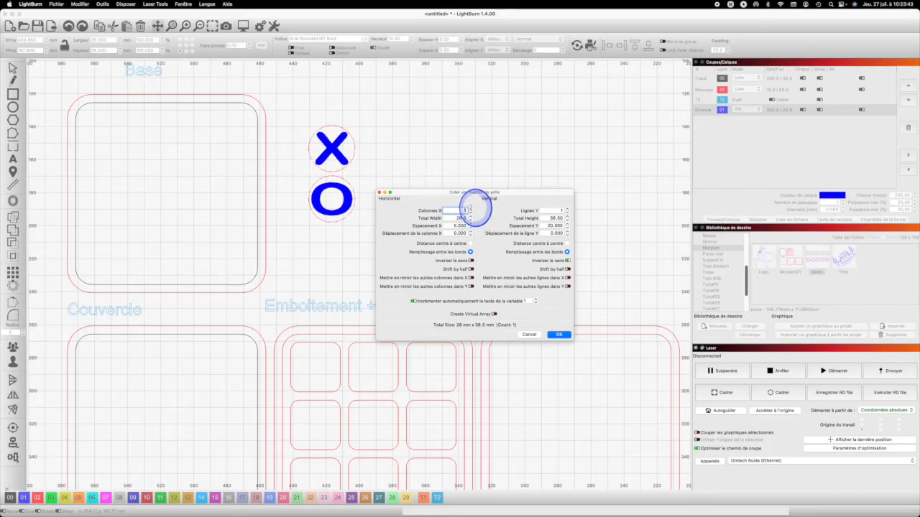
{"action": "type", "text": "5"}
{"action": "key", "text": "Return"}
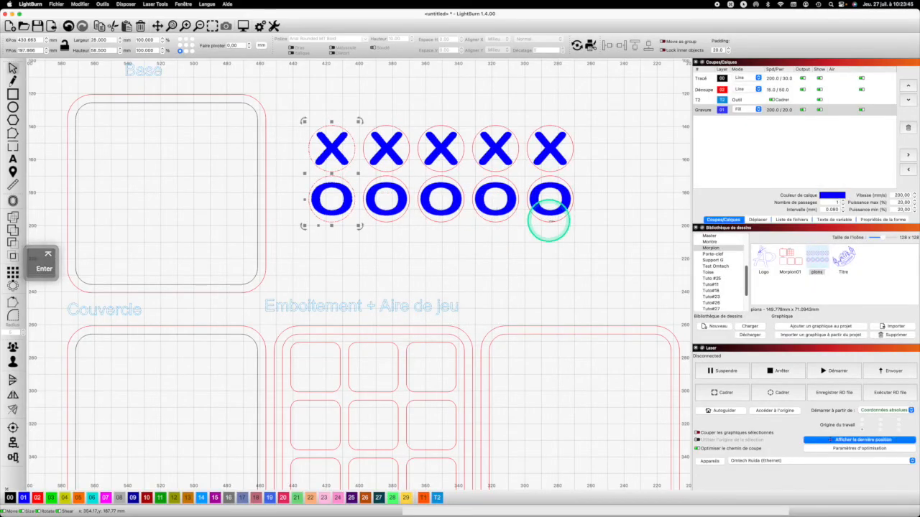
{"action": "left_click", "coordinate": [565, 273]}
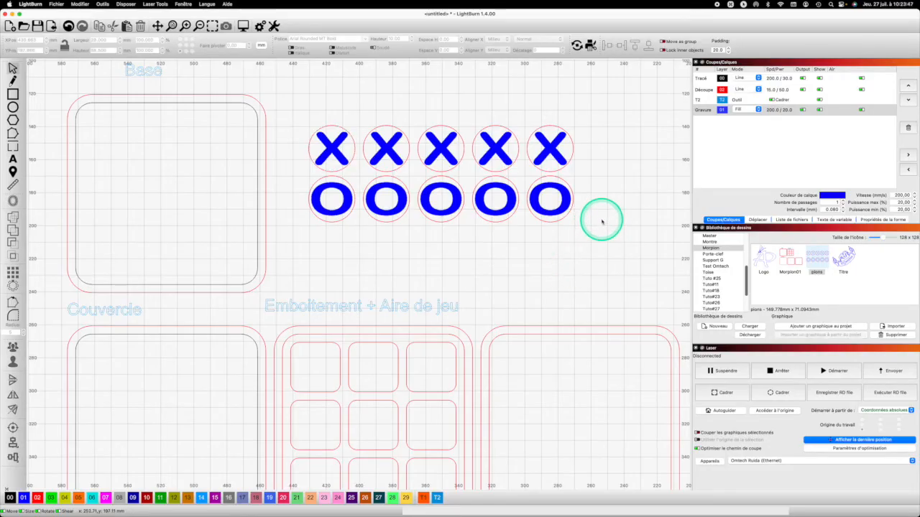
{"action": "left_click", "coordinate": [524, 238]}
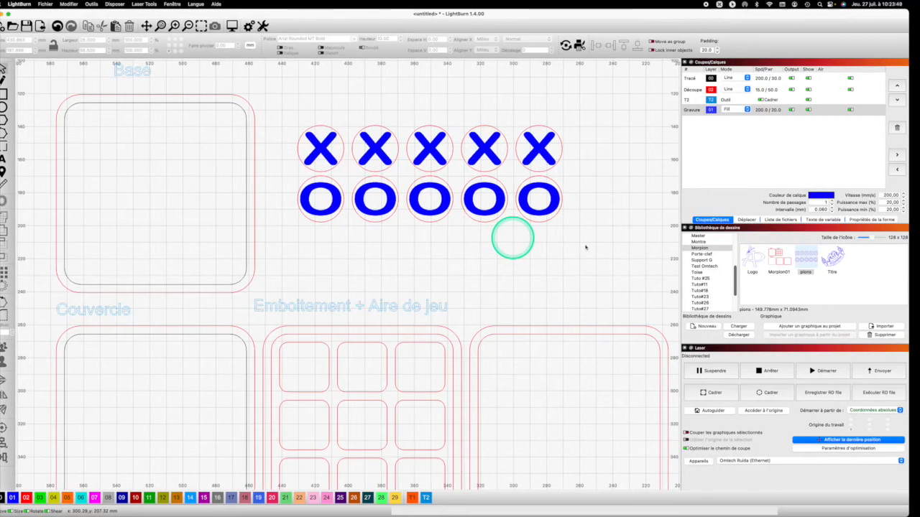
Send the ten X and O pieces and the inner rounded square of the empty frame to Nest Selected
{"action": "left_click", "coordinate": [359, 222]}
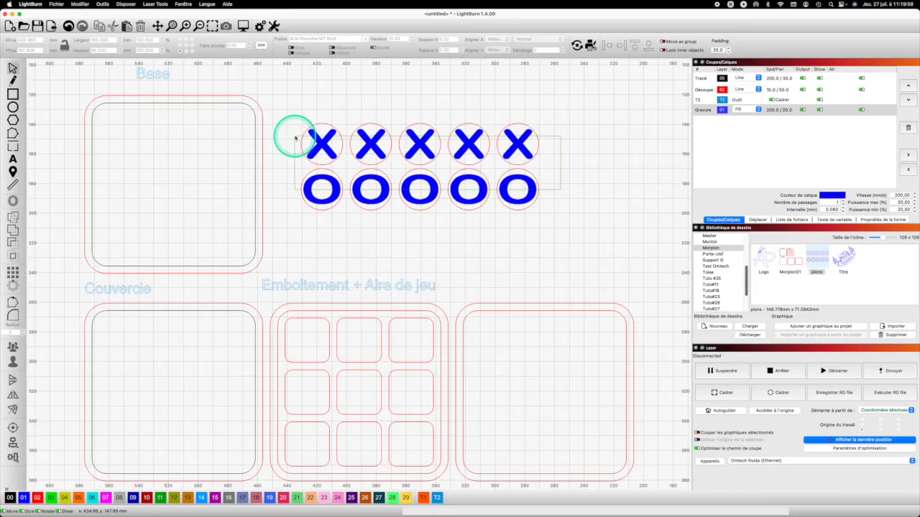
{"action": "left_click", "coordinate": [294, 138]}
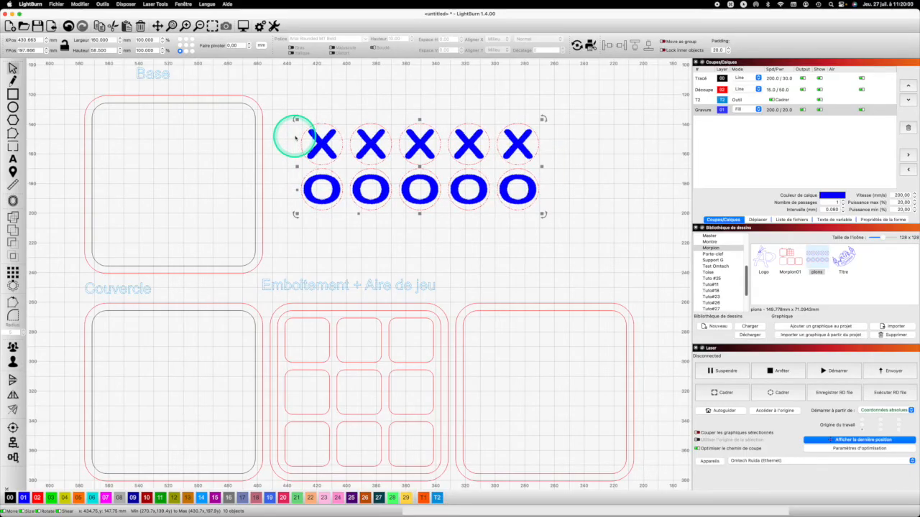
{"action": "key", "text": "shift"}
{"action": "left_click", "coordinate": [529, 311], "text": "shift"}
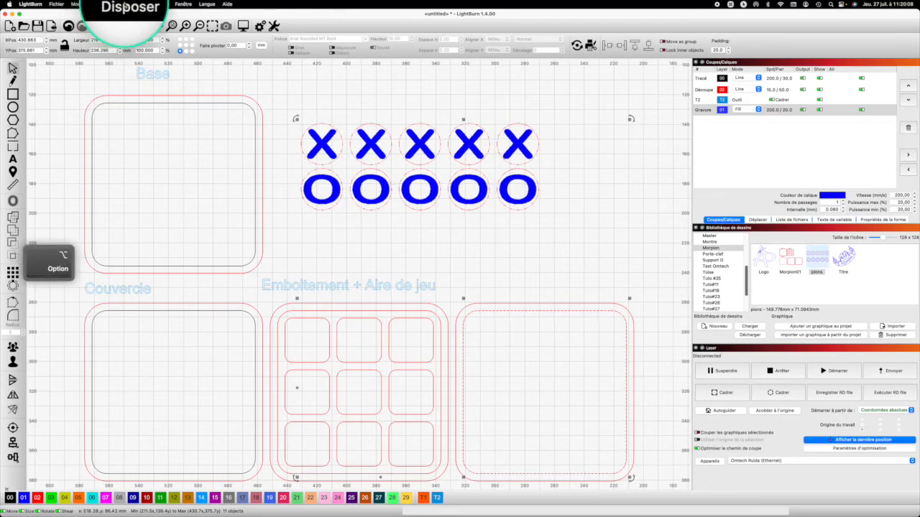
{"action": "left_click", "coordinate": [126, 4]}
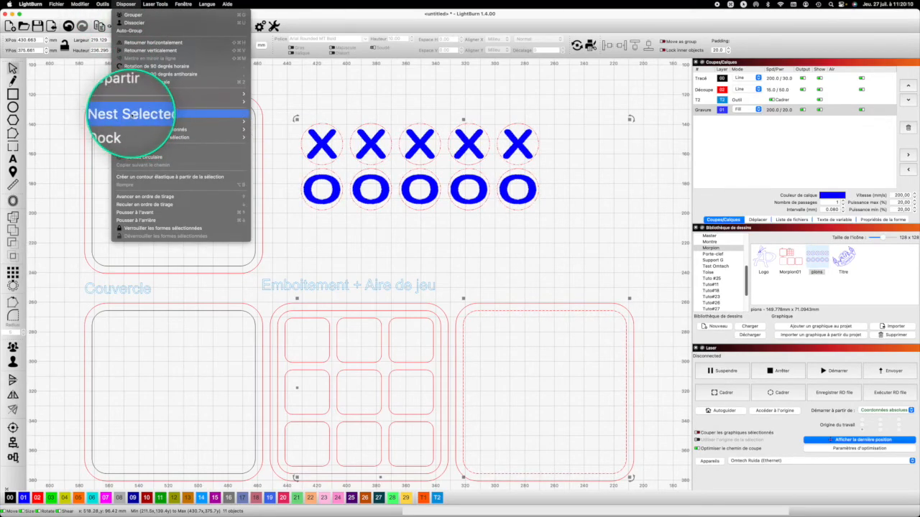
{"action": "left_click", "coordinate": [133, 115]}
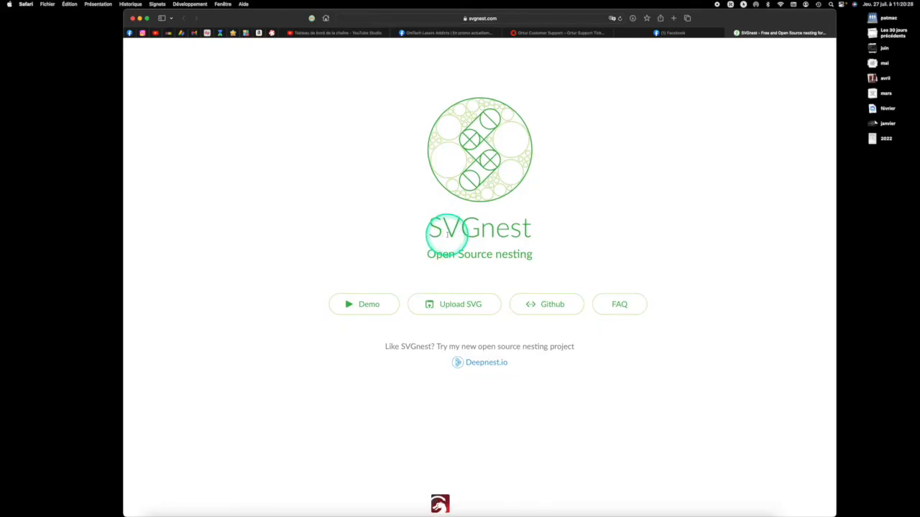
Upload LightBurnNest.svg from the downloads folder to SVGnest
{"action": "left_click", "coordinate": [449, 306]}
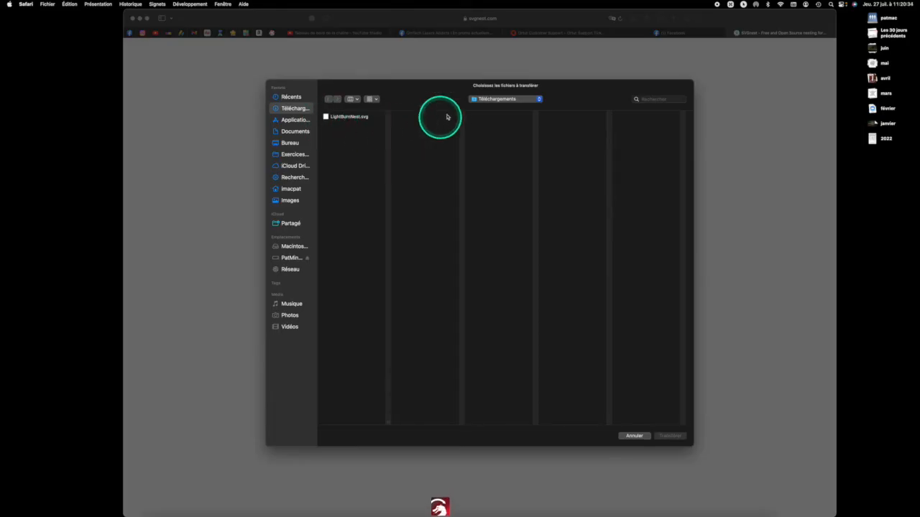
{"action": "left_click", "coordinate": [350, 118]}
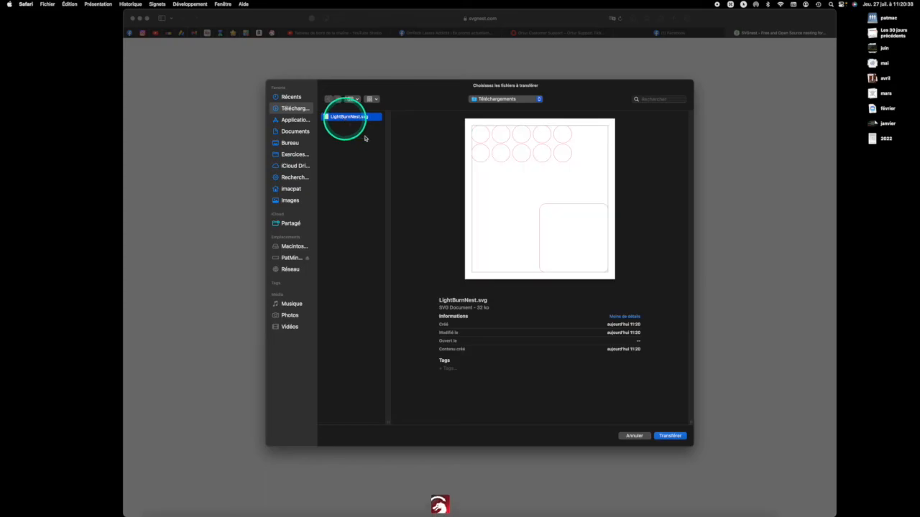
{"action": "left_click", "coordinate": [669, 435]}
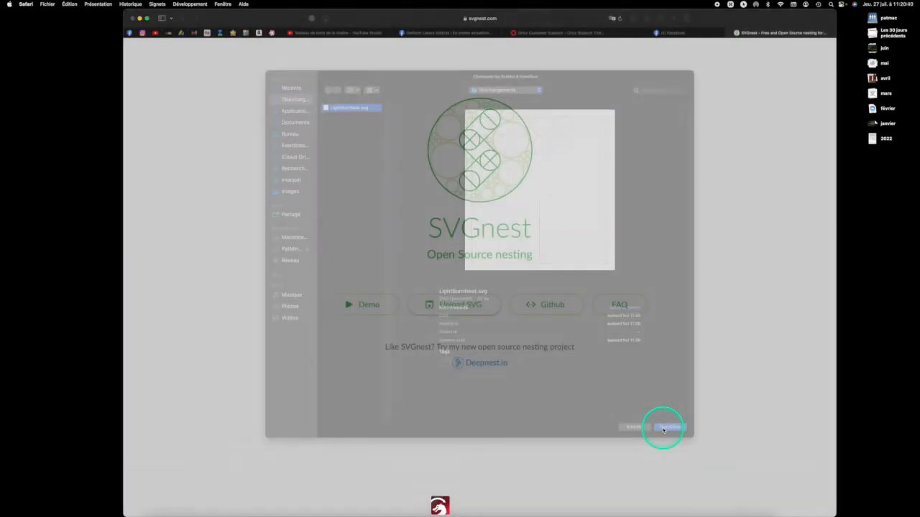
Use the rounded square outline as the nesting bin and start nesting the ten circles
{"action": "scroll", "coordinate": [663, 359], "scroll_direction": "down", "scroll_amount": 2}
{"action": "scroll", "coordinate": [665, 361], "scroll_direction": "down", "scroll_amount": 2}
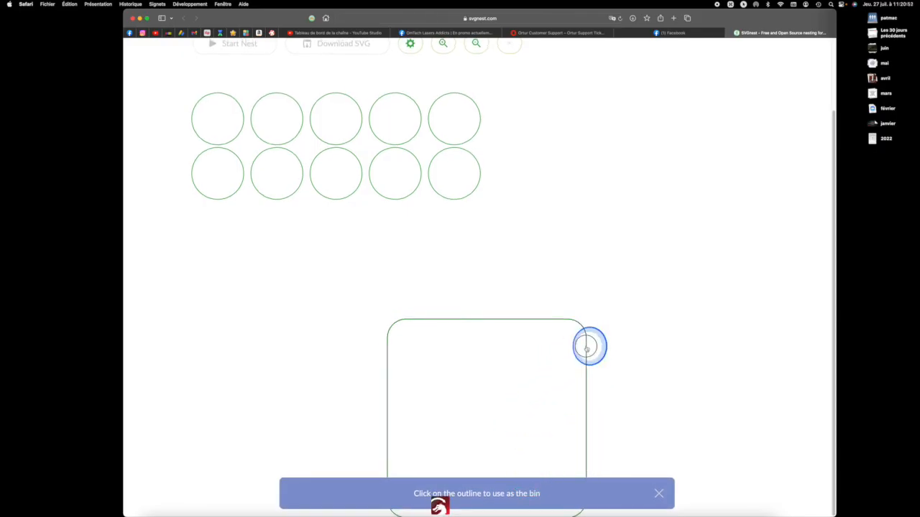
{"action": "left_click", "coordinate": [586, 349]}
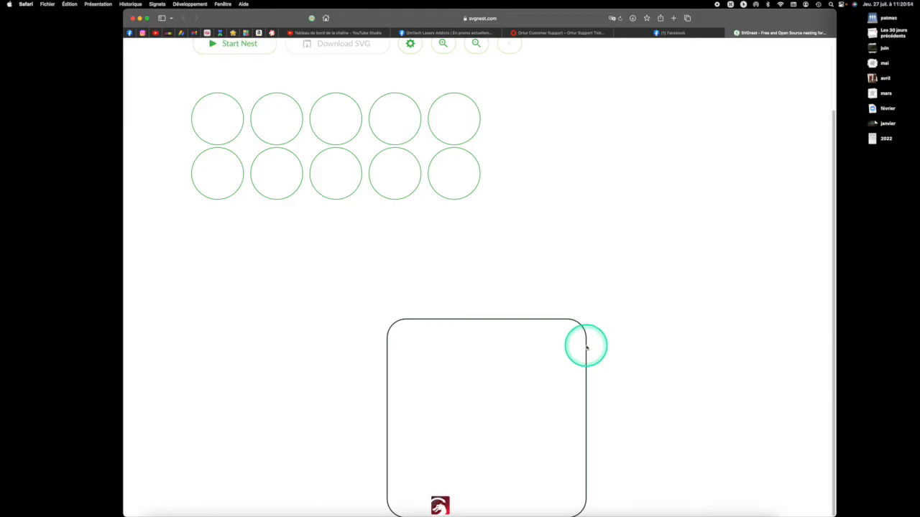
{"action": "scroll", "coordinate": [585, 346], "scroll_direction": "up", "scroll_amount": 3}
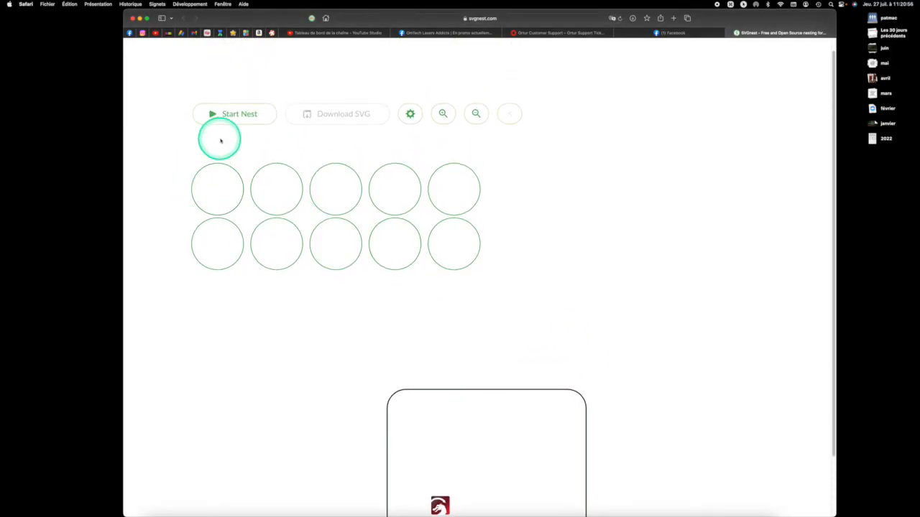
{"action": "left_click", "coordinate": [229, 116]}
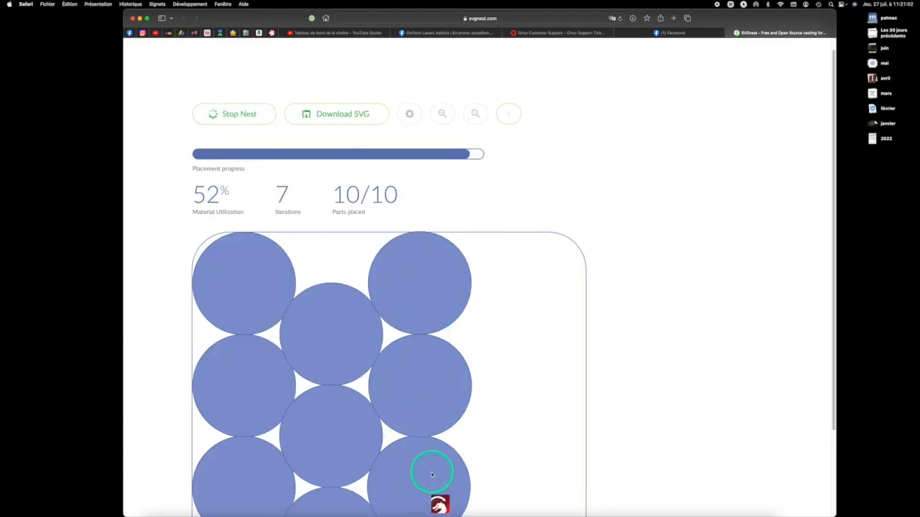
Check the arrangement of the circles in the bin, stop the nesting and download the resulting SVG
{"action": "scroll", "coordinate": [405, 324], "scroll_direction": "down", "scroll_amount": 5}
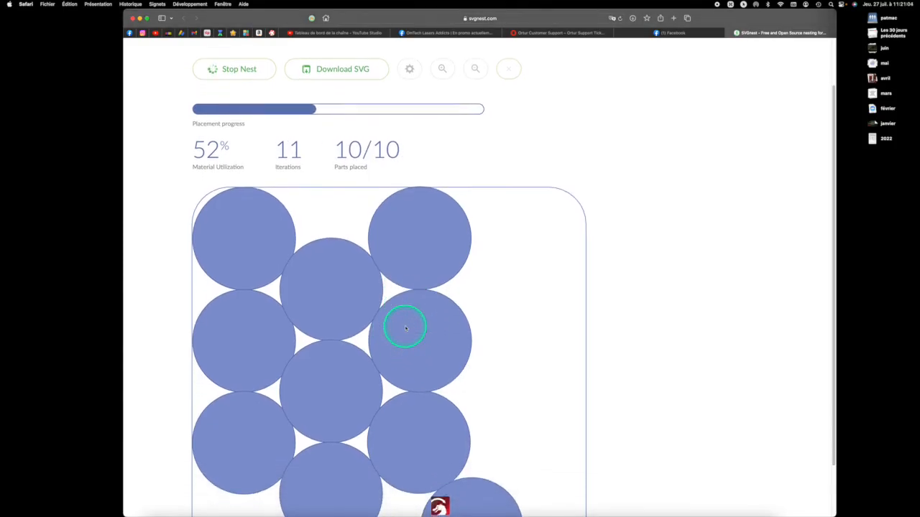
{"action": "scroll", "coordinate": [412, 323], "scroll_direction": "down", "scroll_amount": 1}
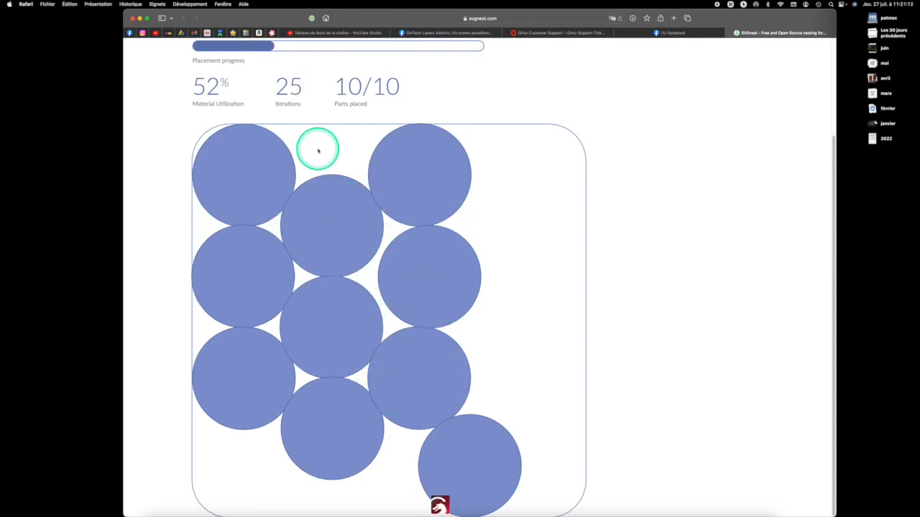
{"action": "scroll", "coordinate": [330, 164], "scroll_direction": "up", "scroll_amount": 5}
{"action": "scroll", "coordinate": [335, 169], "scroll_direction": "up", "scroll_amount": 1}
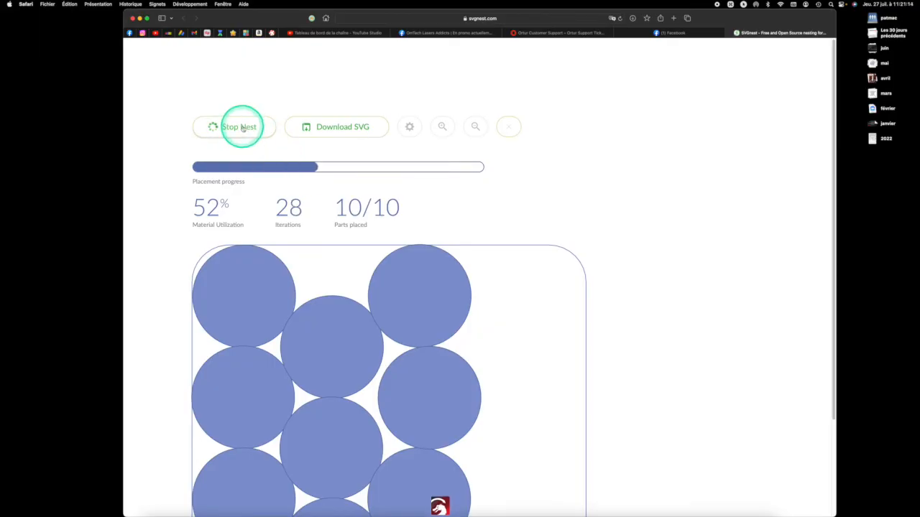
{"action": "left_click", "coordinate": [241, 127]}
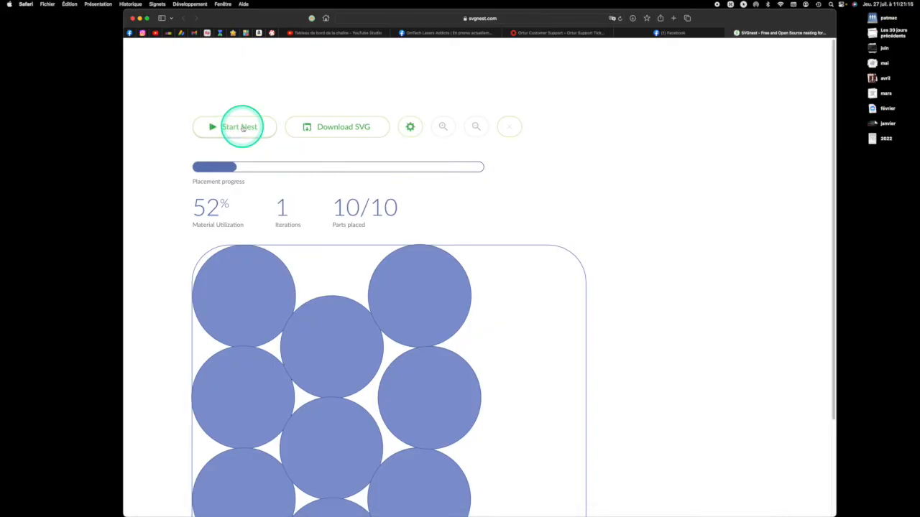
{"action": "left_click", "coordinate": [350, 127]}
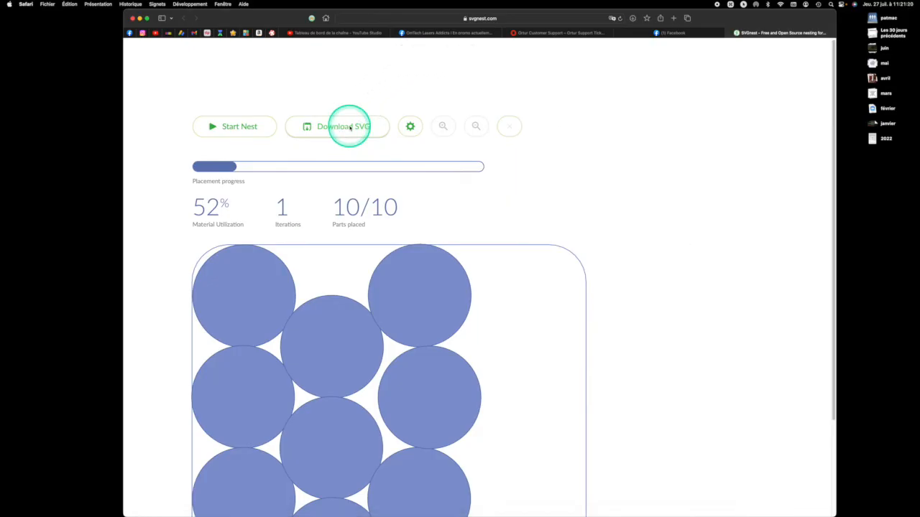
Switch back to LightBurn and import the nesting result from SVGnest-output.svg
{"action": "key", "text": "super+Tab"}
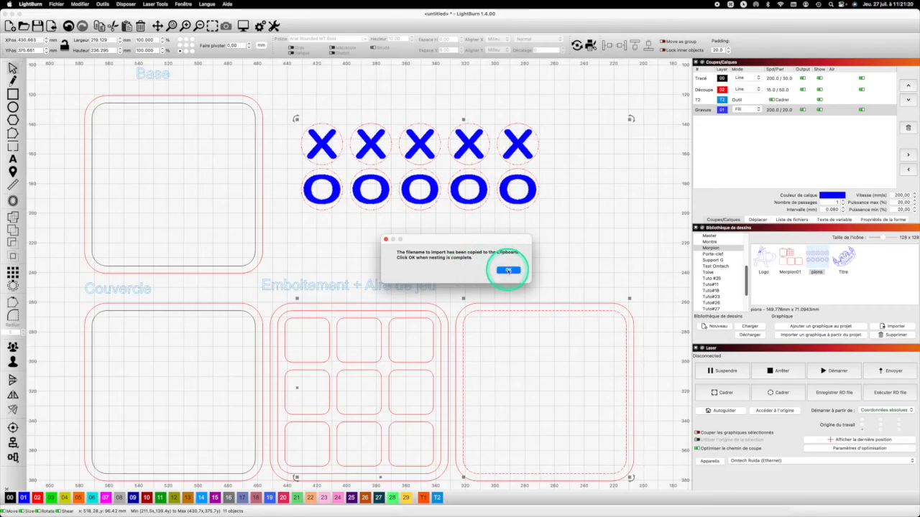
{"action": "left_click", "coordinate": [508, 270]}
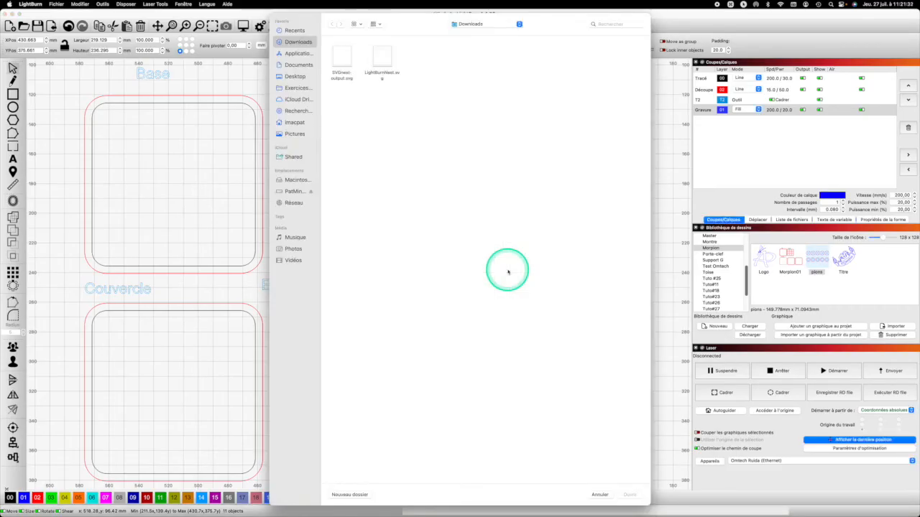
{"action": "double_click", "coordinate": [344, 61]}
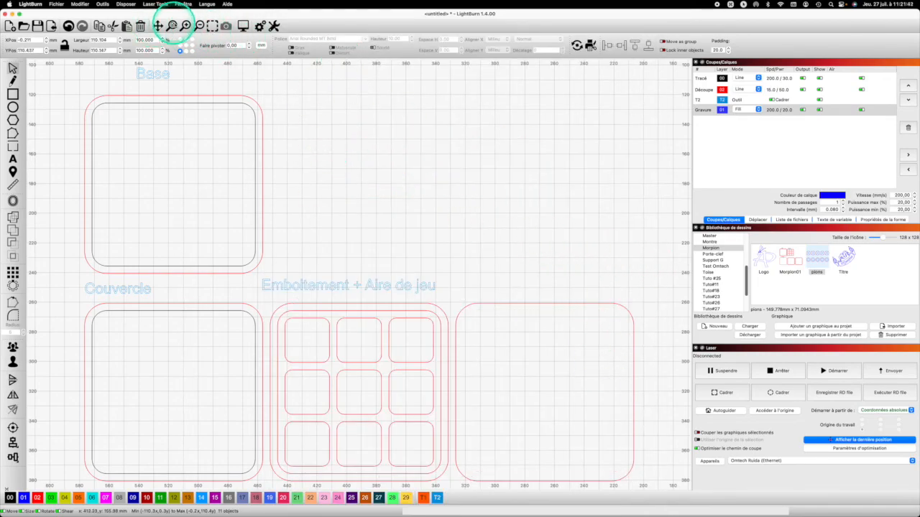
{"action": "left_click", "coordinate": [173, 25]}
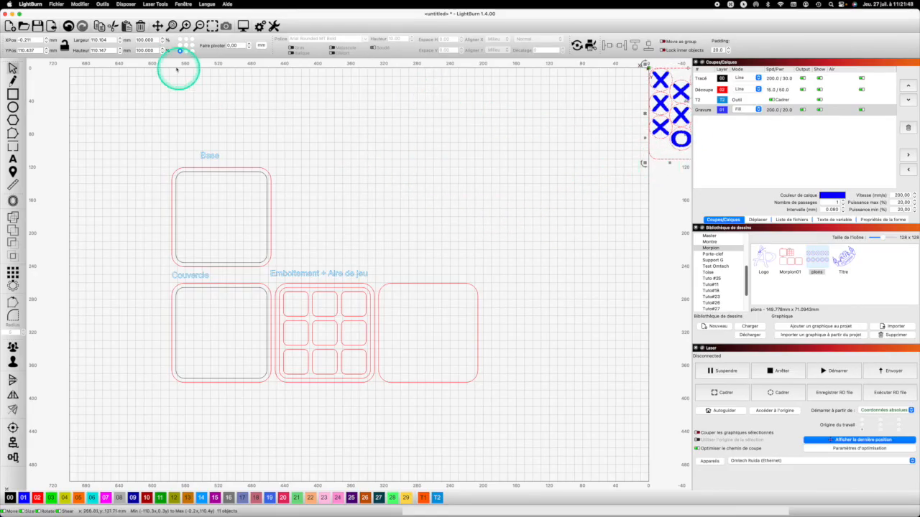
Group the nested X/O pieces and centre the group inside the empty rounded square frame, checking their fit within its outline
{"action": "left_click", "coordinate": [156, 26]}
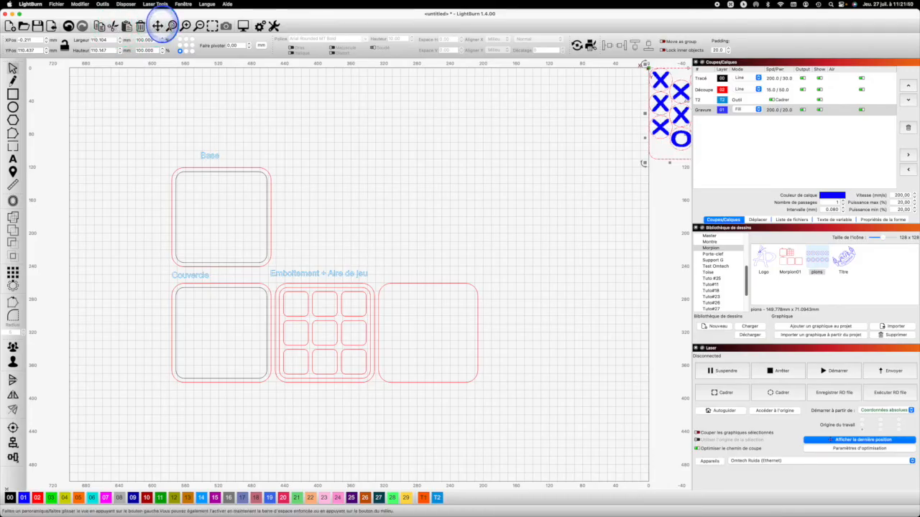
{"action": "left_click_drag", "start_coordinate": [429, 171], "coordinate": [319, 213]}
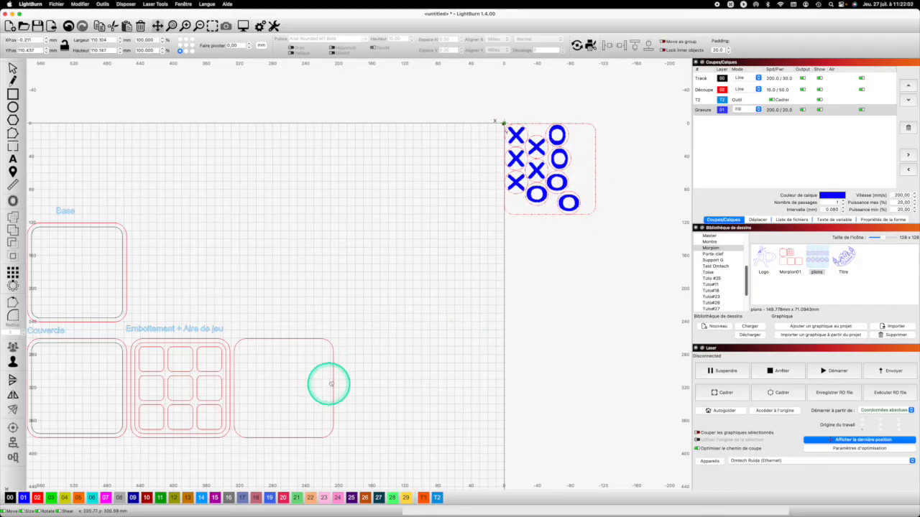
{"action": "key", "text": "shift"}
{"action": "left_click", "coordinate": [334, 381], "text": "shift"}
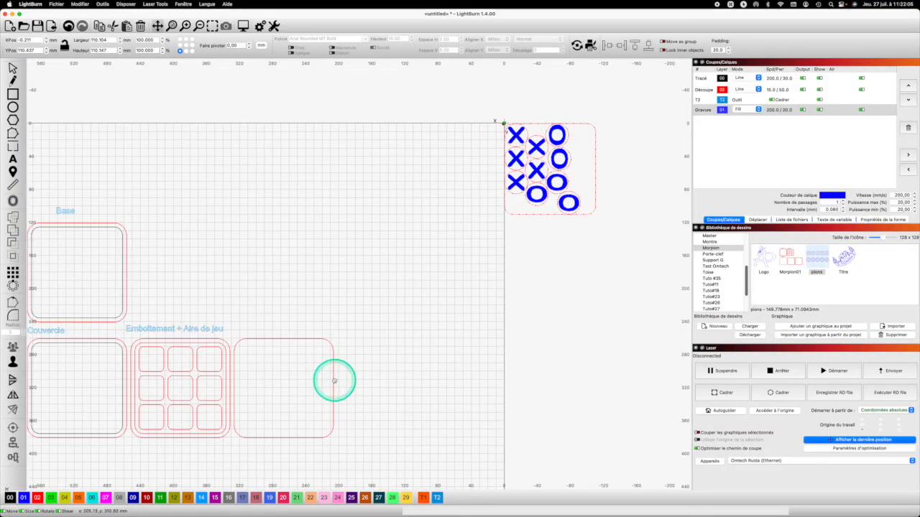
{"action": "left_click", "coordinate": [10, 69]}
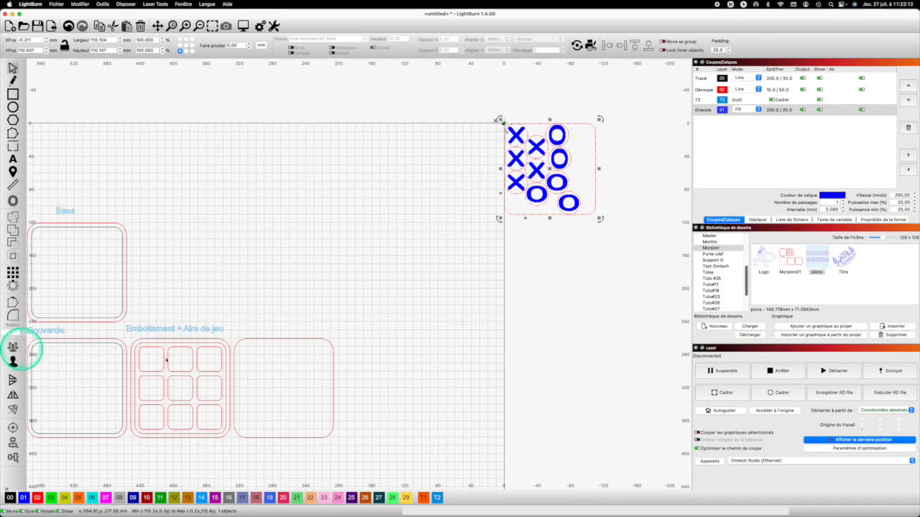
{"action": "key", "text": "alt"}
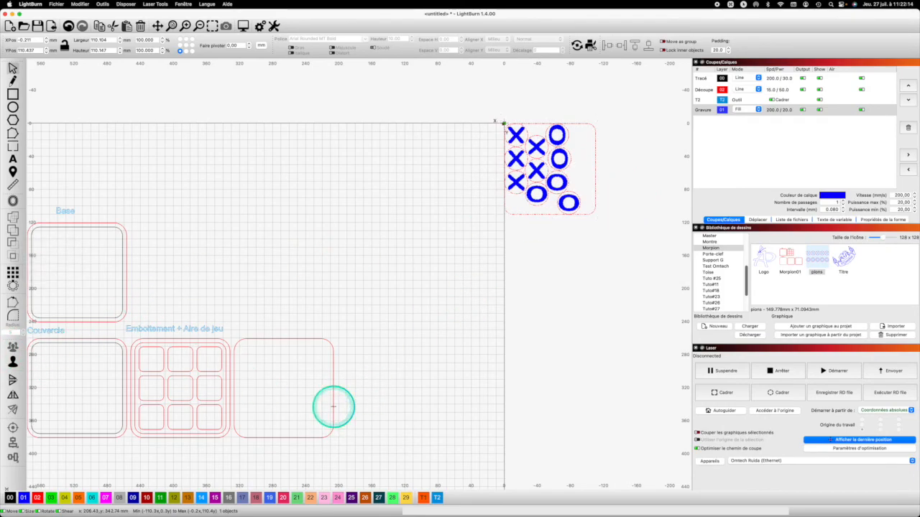
{"action": "left_click", "coordinate": [333, 407], "text": "shift"}
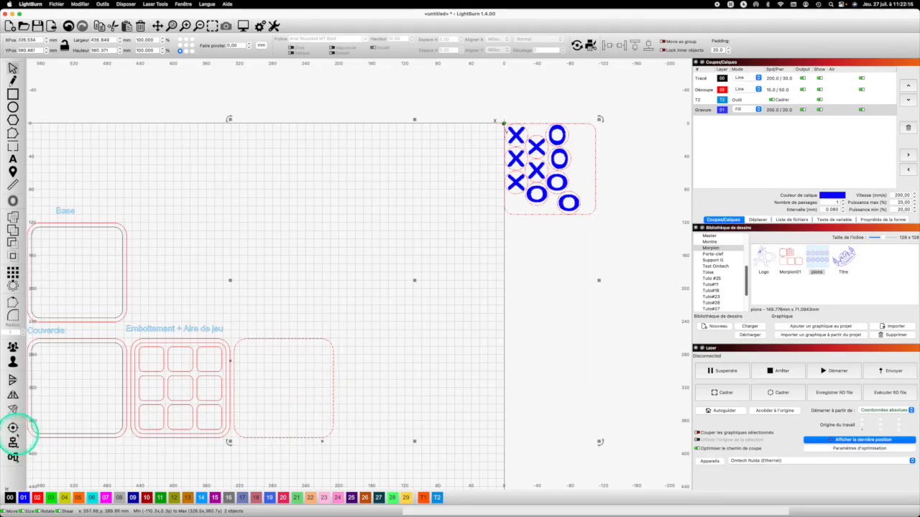
{"action": "left_click", "coordinate": [12, 428]}
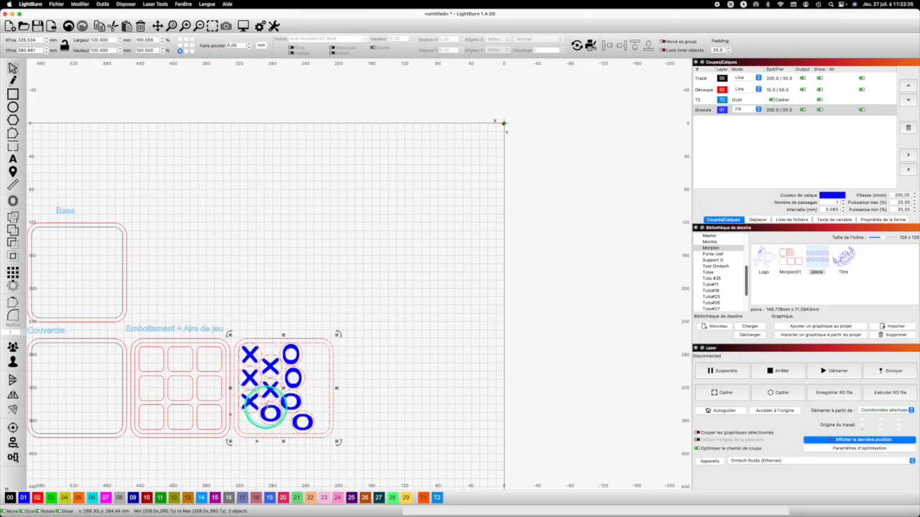
{"action": "scroll", "coordinate": [266, 406], "scroll_direction": "up", "scroll_amount": 8}
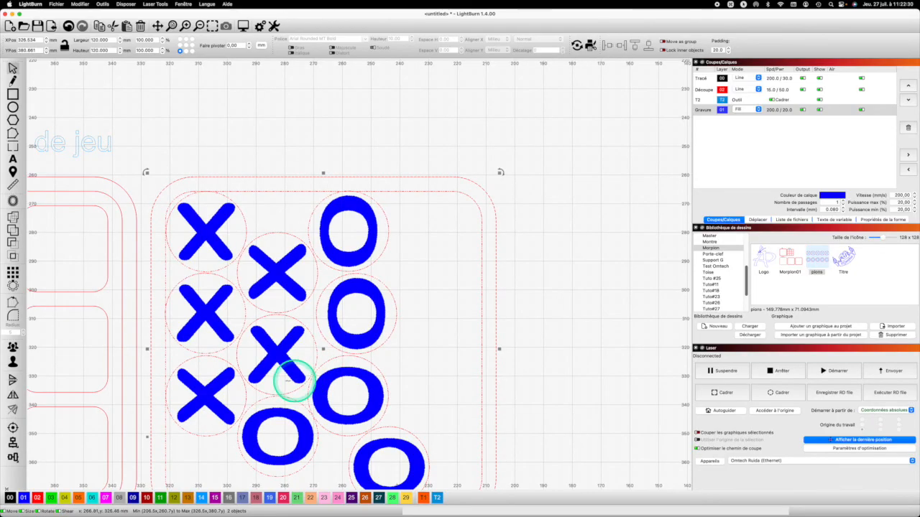
{"action": "scroll", "coordinate": [259, 397], "scroll_direction": "up", "scroll_amount": 1}
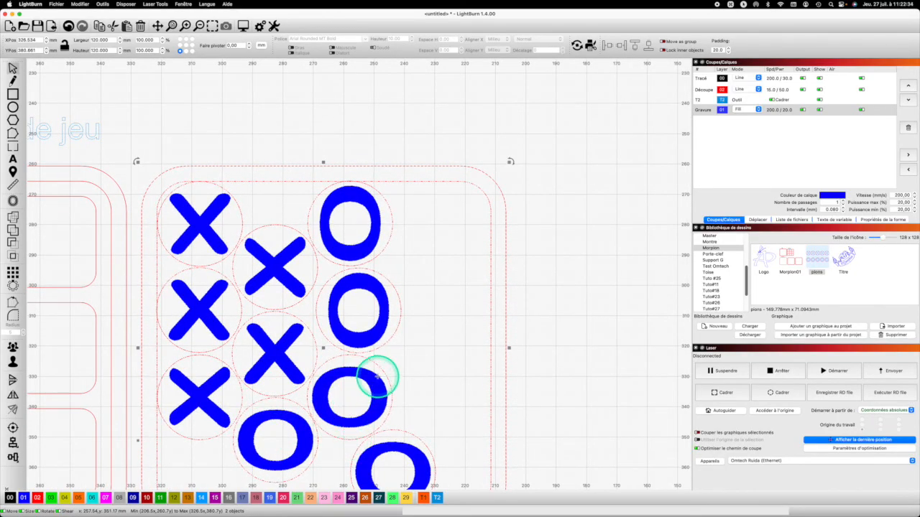
{"action": "scroll", "coordinate": [370, 376], "scroll_direction": "down", "scroll_amount": 5}
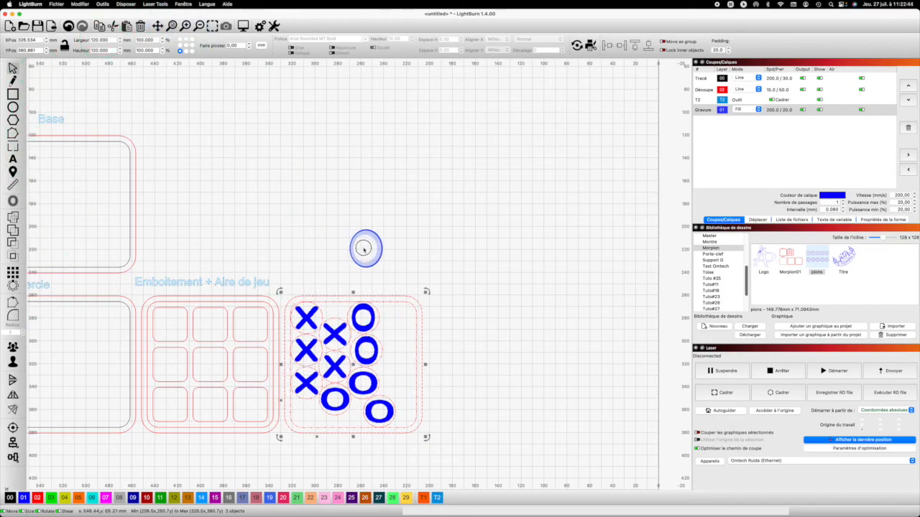
Offset the inner black rounded square of the Couvercle part outward by 2 mm, keeping the original outline and the Coin corner style
{"action": "scroll", "coordinate": [343, 225], "scroll_direction": "left", "scroll_amount": 5}
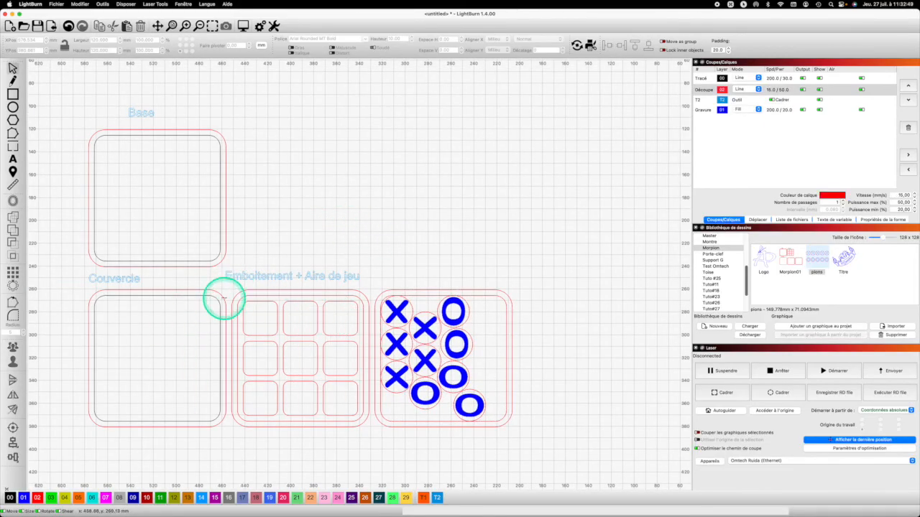
{"action": "left_click", "coordinate": [225, 296]}
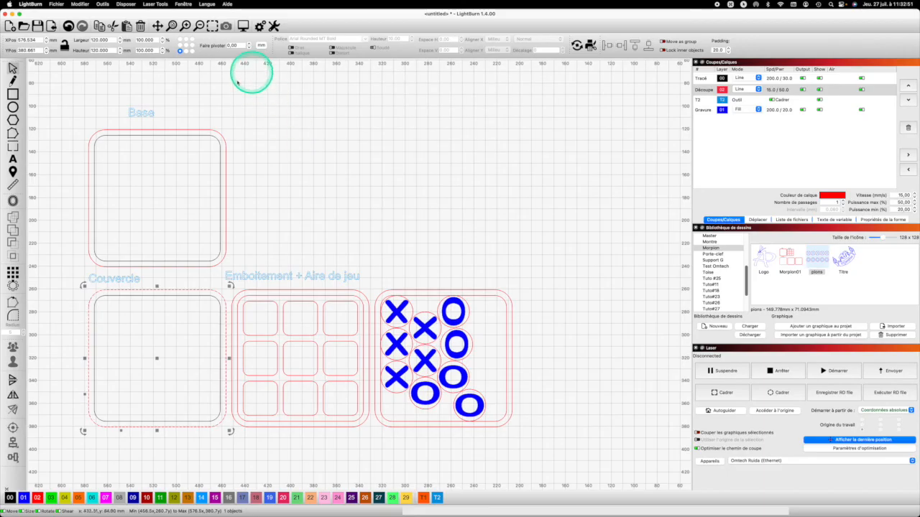
{"action": "left_click", "coordinate": [212, 25]}
{"action": "left_click", "coordinate": [587, 193]}
{"action": "left_click", "coordinate": [383, 390]}
{"action": "left_click", "coordinate": [478, 338]}
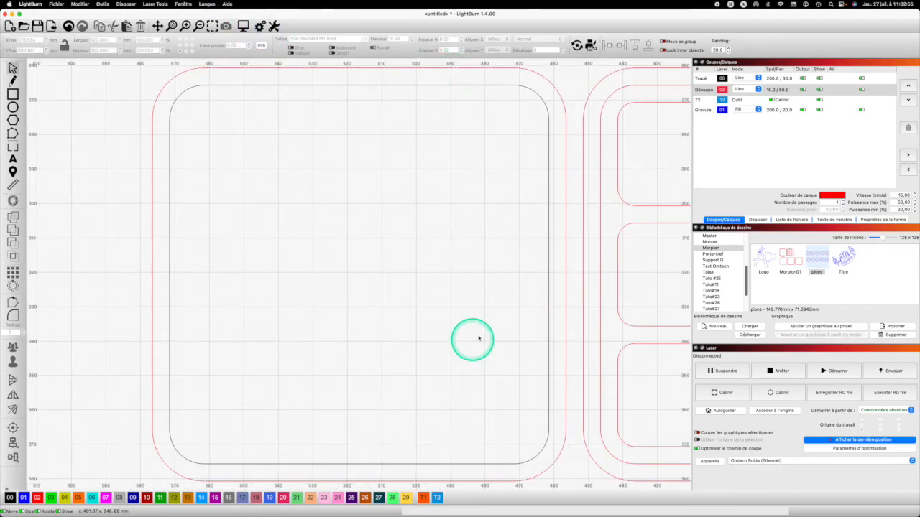
{"action": "left_click", "coordinate": [548, 318]}
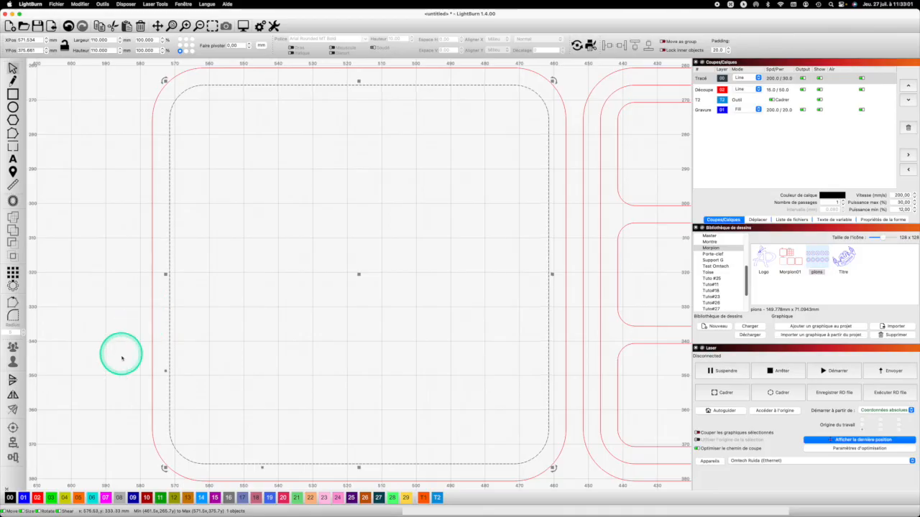
{"action": "left_click", "coordinate": [16, 204]}
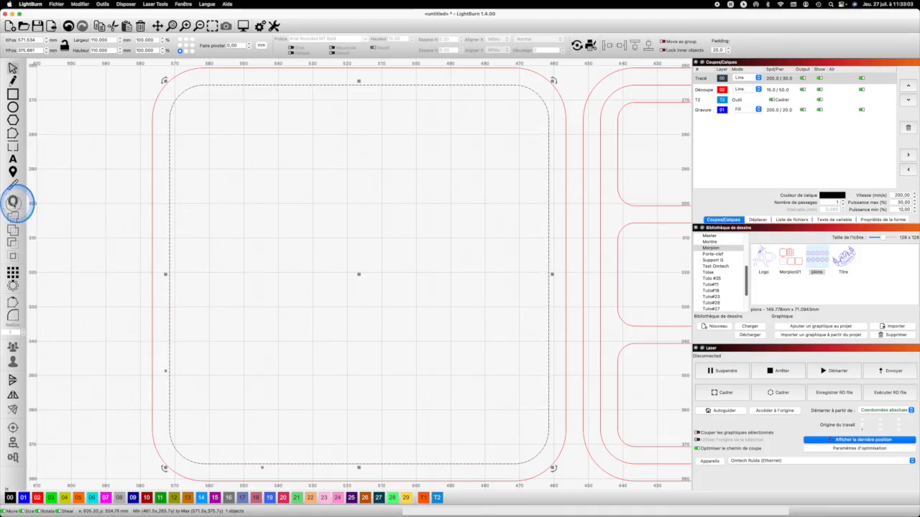
{"action": "left_click_drag", "start_coordinate": [475, 236], "coordinate": [454, 235]}
{"action": "type", "text": "2"}
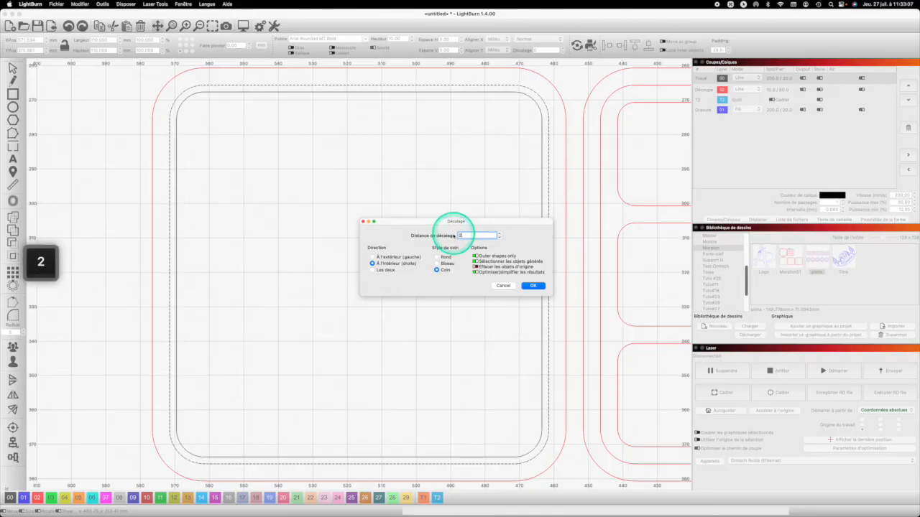
{"action": "left_click", "coordinate": [377, 256]}
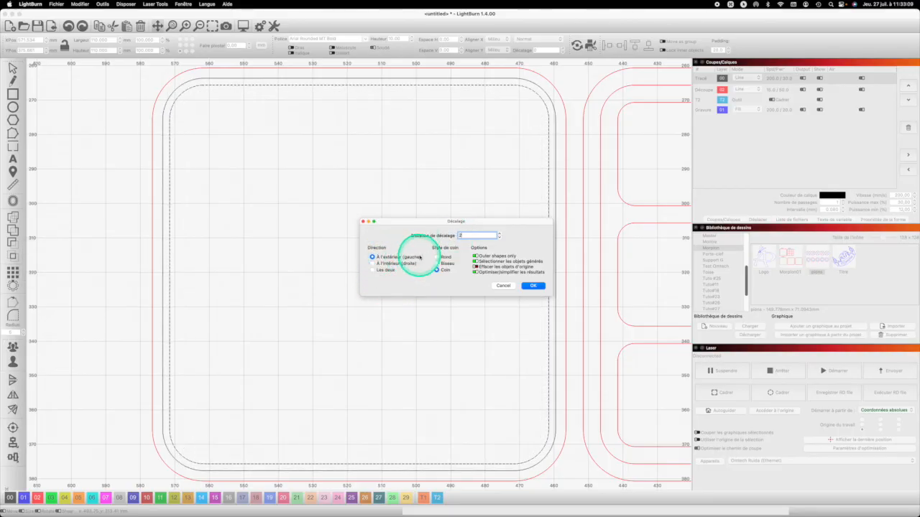
{"action": "left_click", "coordinate": [532, 286]}
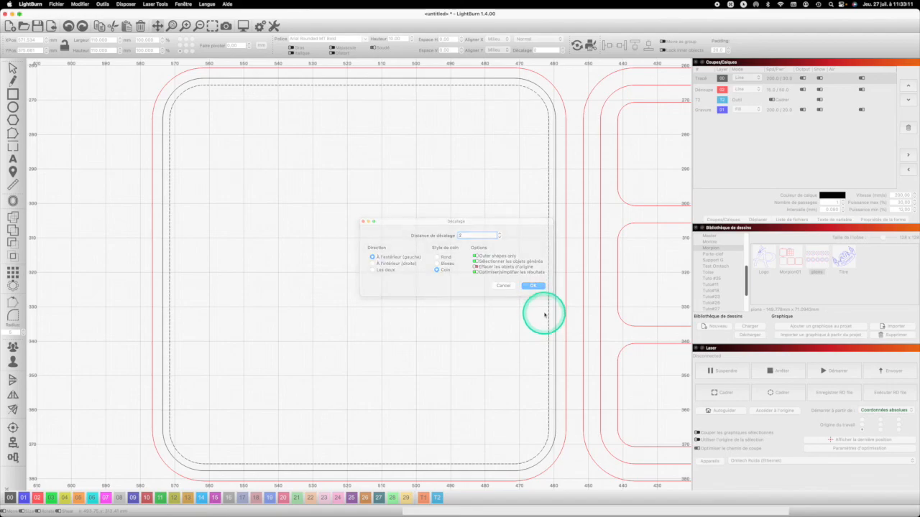
Assign the Couvercle's two inner rounded square outlines to the blue Gravure fill layer 01 to form an engraved border
{"action": "left_click", "coordinate": [554, 326]}
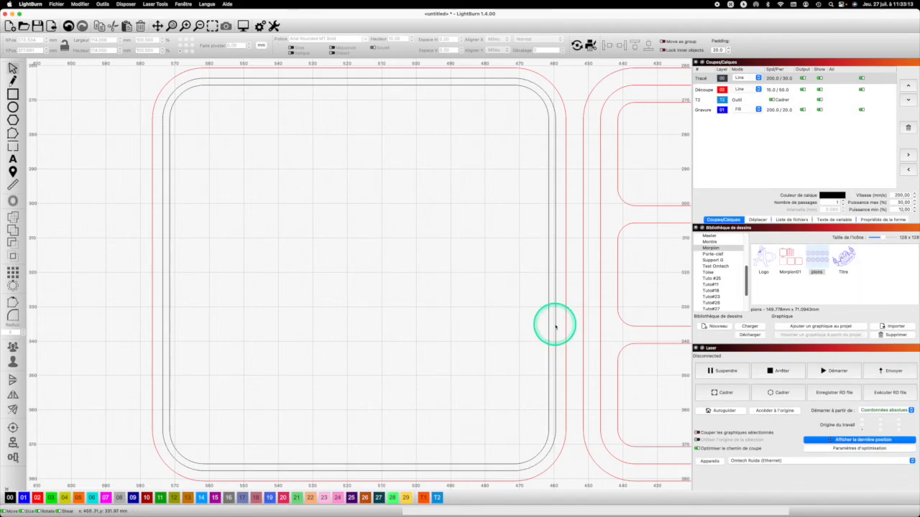
{"action": "left_click_drag", "start_coordinate": [557, 319], "coordinate": [539, 314]}
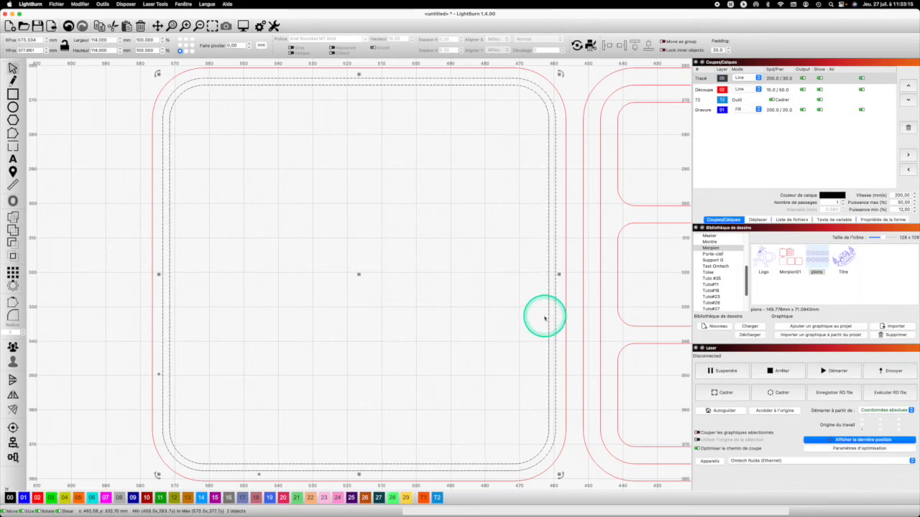
{"action": "left_click", "coordinate": [23, 497]}
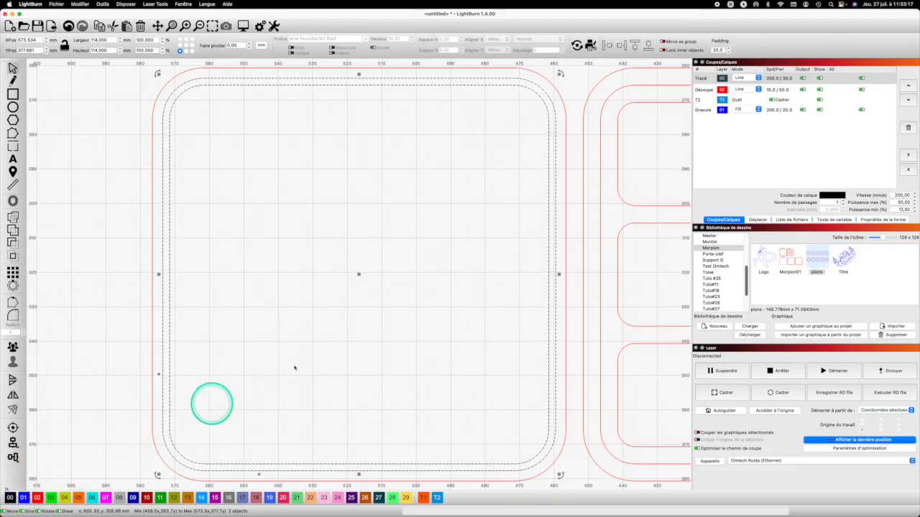
Insert the Titre artwork from the Morpion art library into the Couvercle and undo the accidental move of the inner border outline
{"action": "left_click", "coordinate": [842, 260]}
{"action": "double_click", "coordinate": [842, 260]}
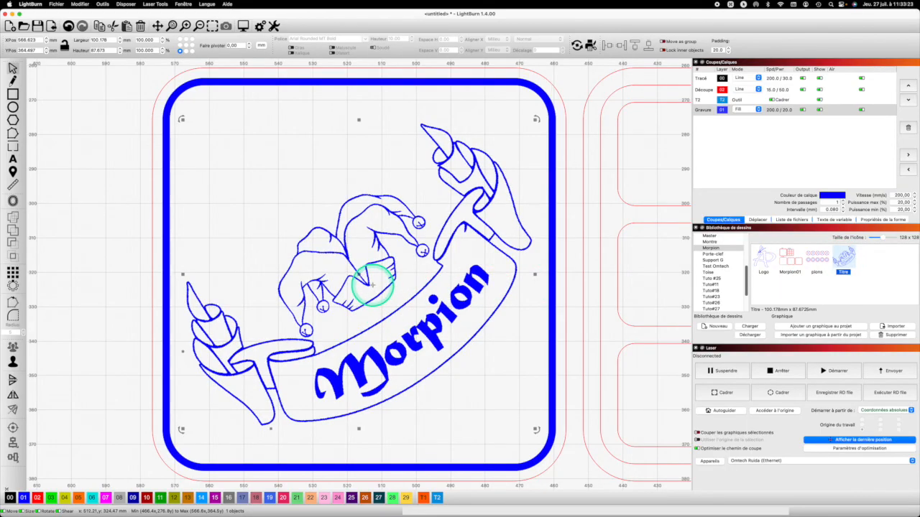
{"action": "left_click_drag", "start_coordinate": [350, 275], "coordinate": [349, 265]}
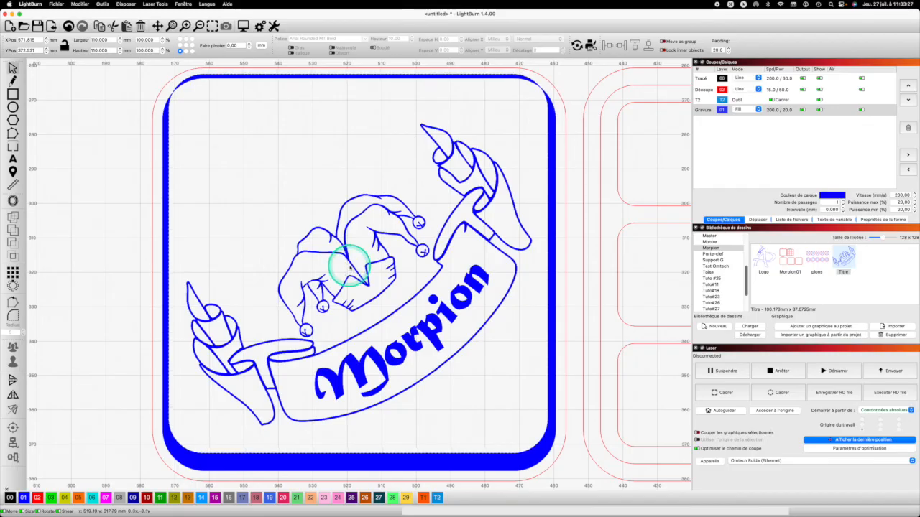
{"action": "key", "text": "super+z"}
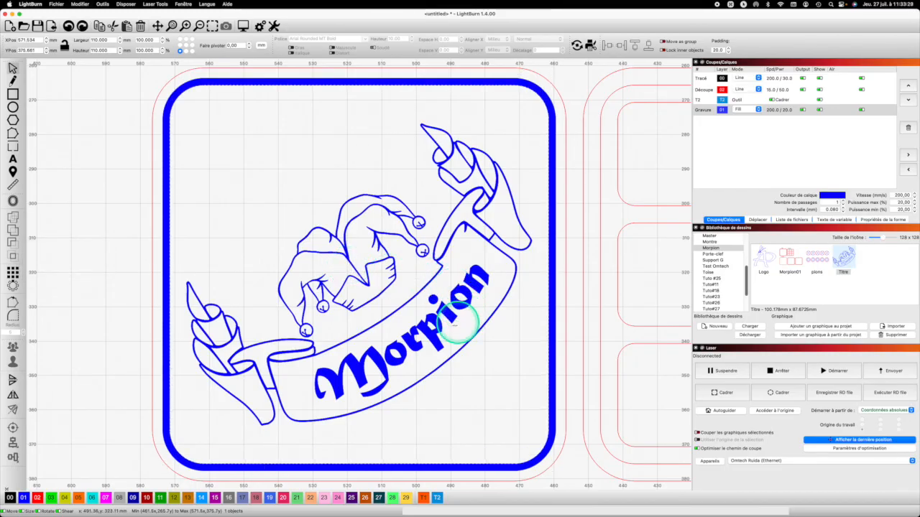
Insert the Logo artwork from the Morpion art library and place it in the upper-left corner of the Couvercle, inside the engraved border
{"action": "scroll", "coordinate": [445, 359], "scroll_direction": "up", "scroll_amount": 1}
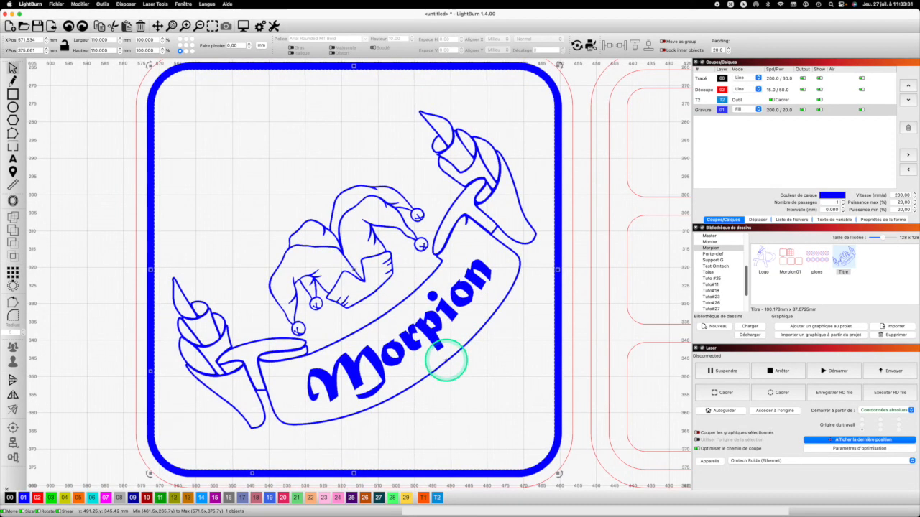
{"action": "left_click", "coordinate": [766, 254]}
{"action": "double_click", "coordinate": [765, 254]}
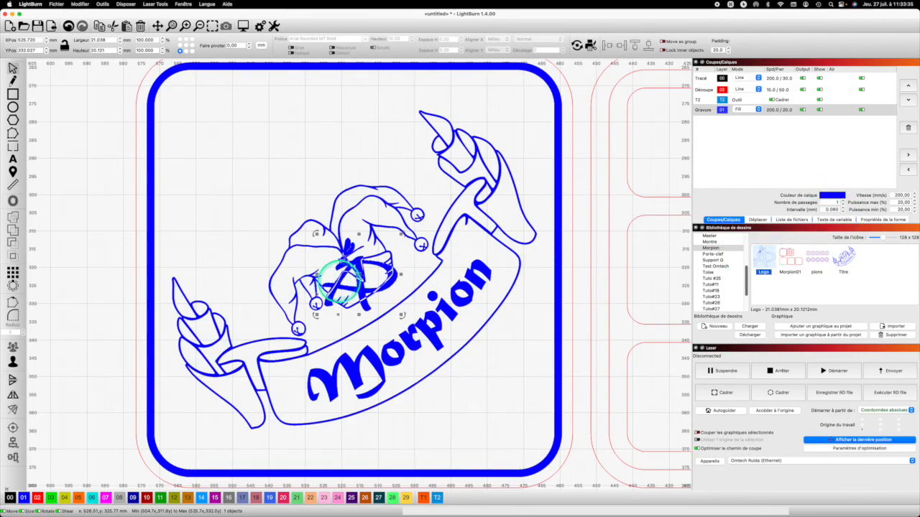
{"action": "mouse_move", "coordinate": [357, 276]}
{"action": "left_mouse_down"}
{"action": "mouse_move", "coordinate": [255, 143]}
{"action": "mouse_move", "coordinate": [237, 144]}
{"action": "mouse_move", "coordinate": [208, 113]}
{"action": "left_mouse_up"}
{"action": "key", "text": "Return"}
{"action": "left_click", "coordinate": [494, 411]}
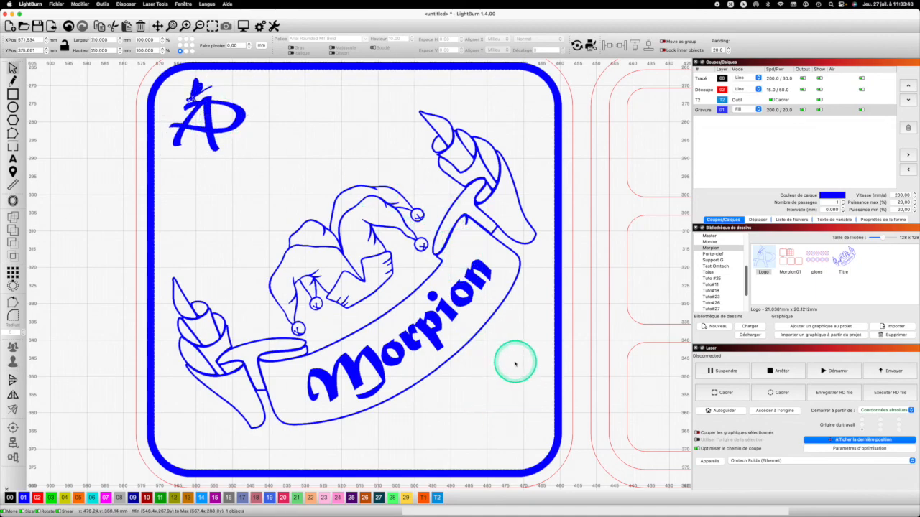
{"action": "scroll", "coordinate": [514, 365], "scroll_direction": "down", "scroll_amount": 6}
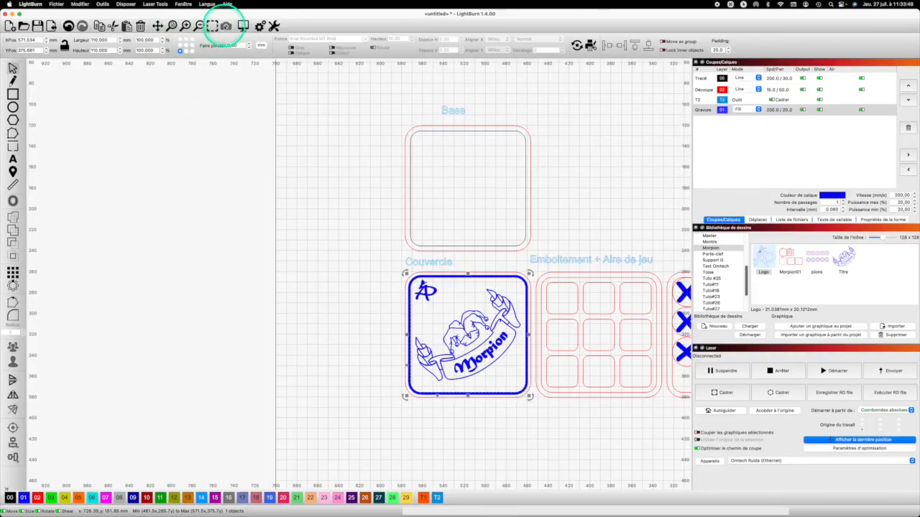
{"action": "left_click", "coordinate": [173, 26]}
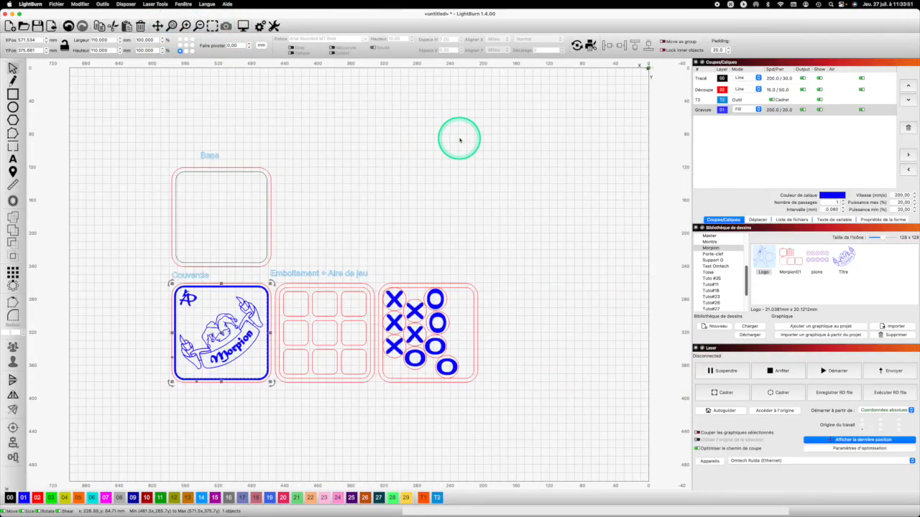